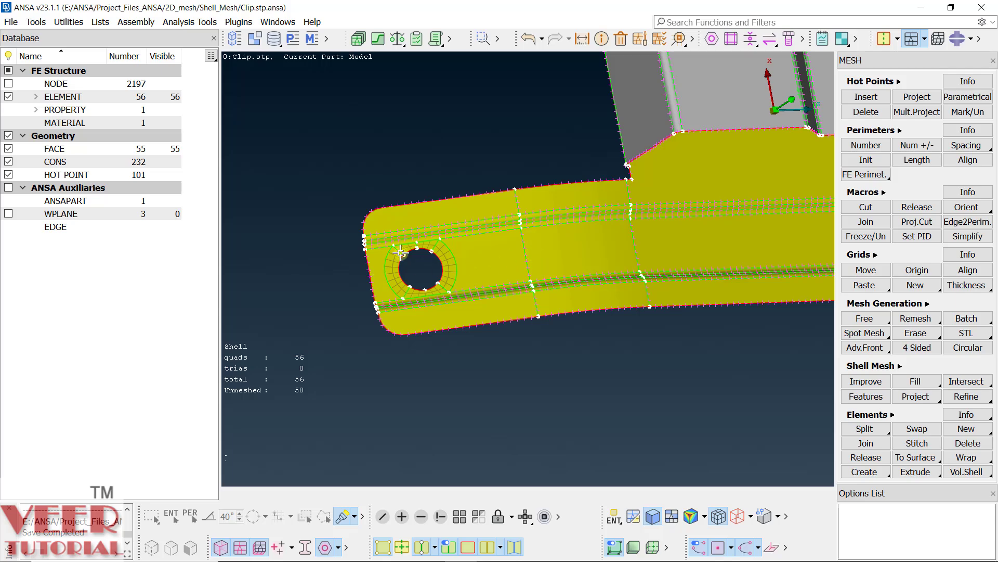
# Step: Examine the meshed washer around the hole and the adjoining unmeshed bead strips on the clip arm
pyautogui.scroll(5, 401, 253)
pyautogui.scroll(-2, 401, 253)
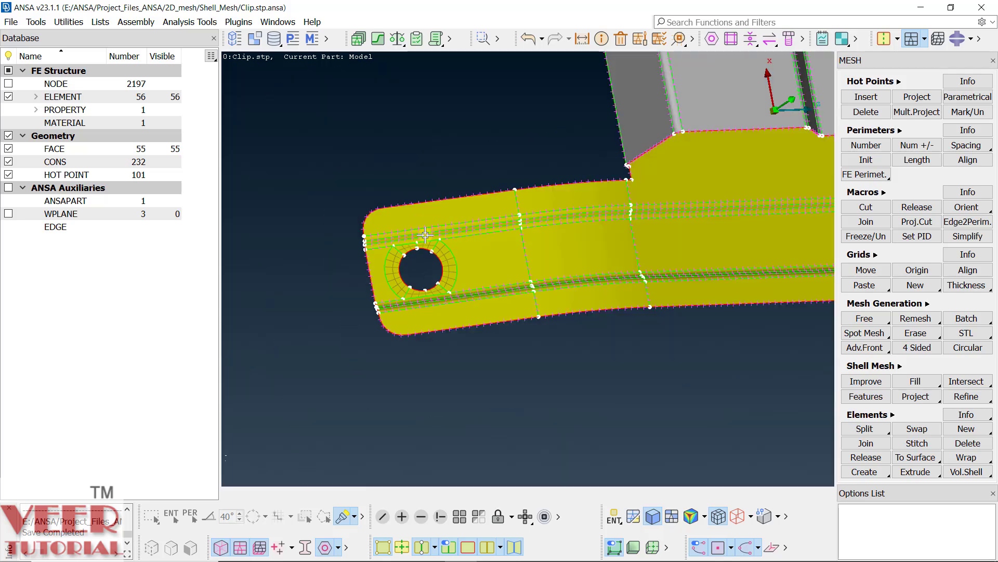
pyautogui.scroll(2, 481, 228)
pyautogui.scroll(-1, 536, 245)
pyautogui.keyDown('ctrl'); pyautogui.moveTo(523, 250); pyautogui.dragTo(428, 294); pyautogui.keyUp('ctrl')
pyautogui.scroll(-3, 397, 415)
pyautogui.keyDown('ctrl'); pyautogui.moveTo(396, 414); pyautogui.dragTo(416, 267); pyautogui.keyUp('ctrl')
pyautogui.scroll(5, 416, 268)
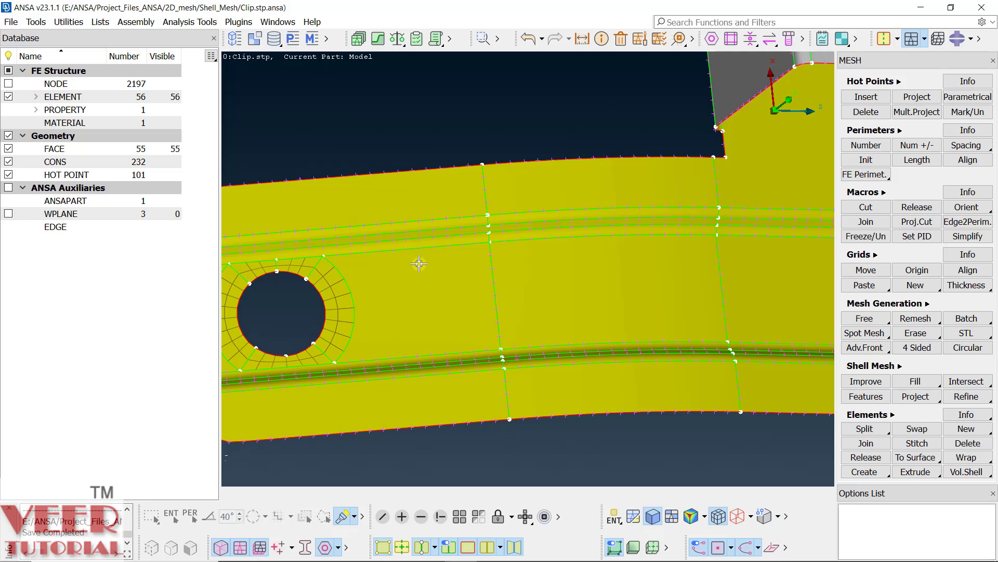
pyautogui.scroll(-3, 482, 275)
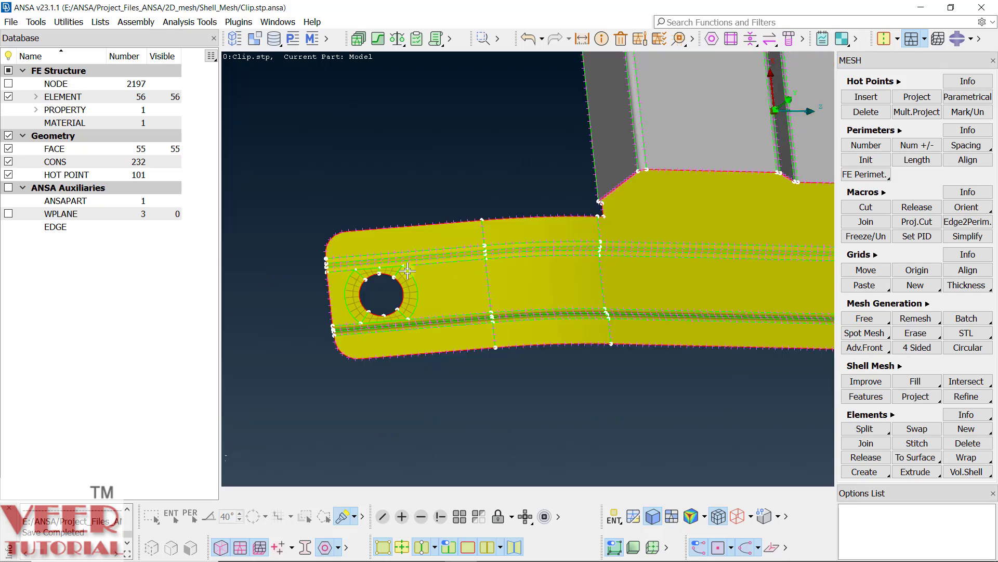
pyautogui.scroll(2, 409, 269)
pyautogui.scroll(4, 269, 262)
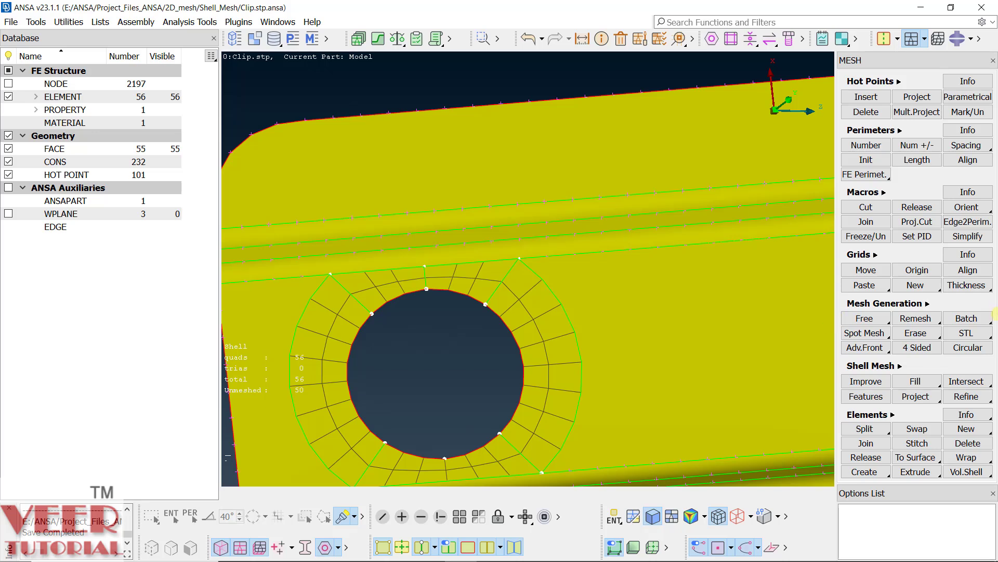
# Step: Mesh the narrow strip face directly above the hole's washer with the Best algorithm, using mixed elements
pyautogui.click(929, 304)
pyautogui.click(917, 341)
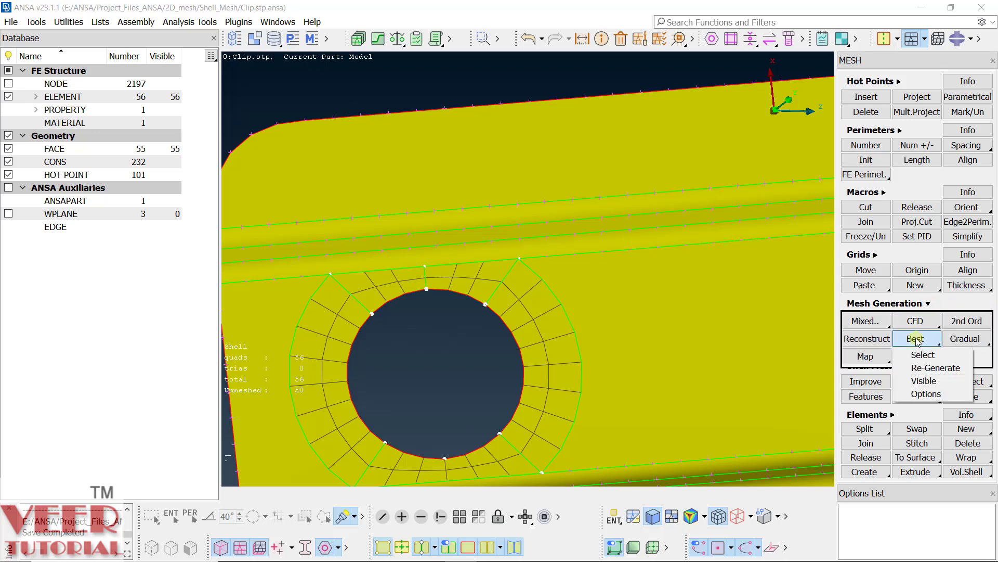
pyautogui.click(921, 352)
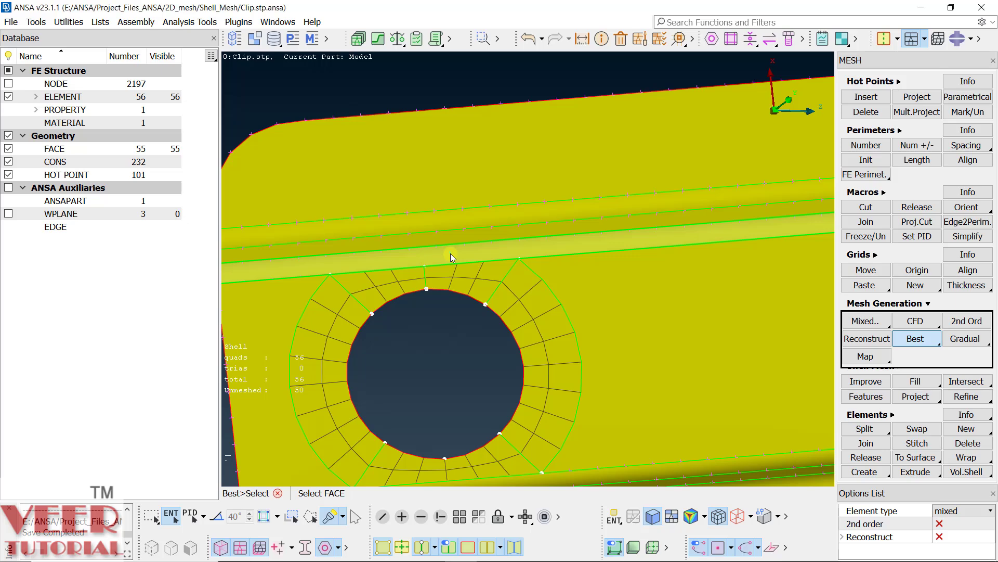
pyautogui.click(487, 244)
pyautogui.scroll(-3, 494, 243)
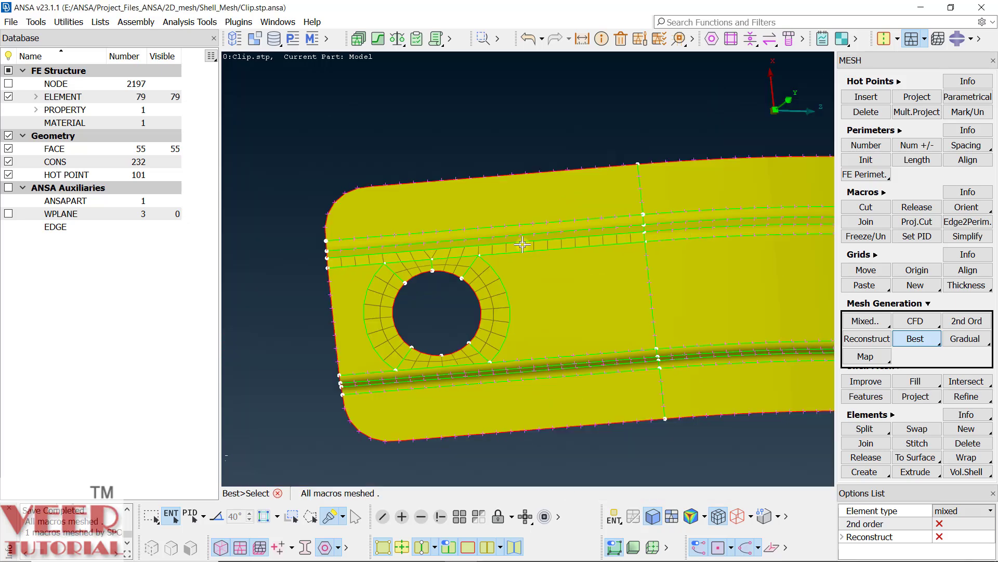
pyautogui.scroll(3, 478, 255)
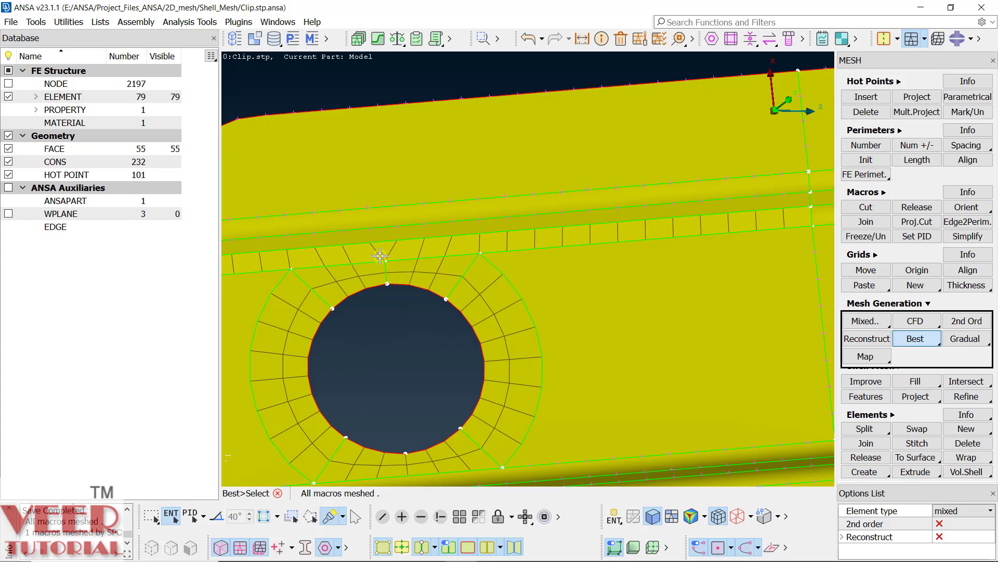
# Step: Reduce the element count on the strip's upper long edge above the hole to 22
pyautogui.click(917, 145)
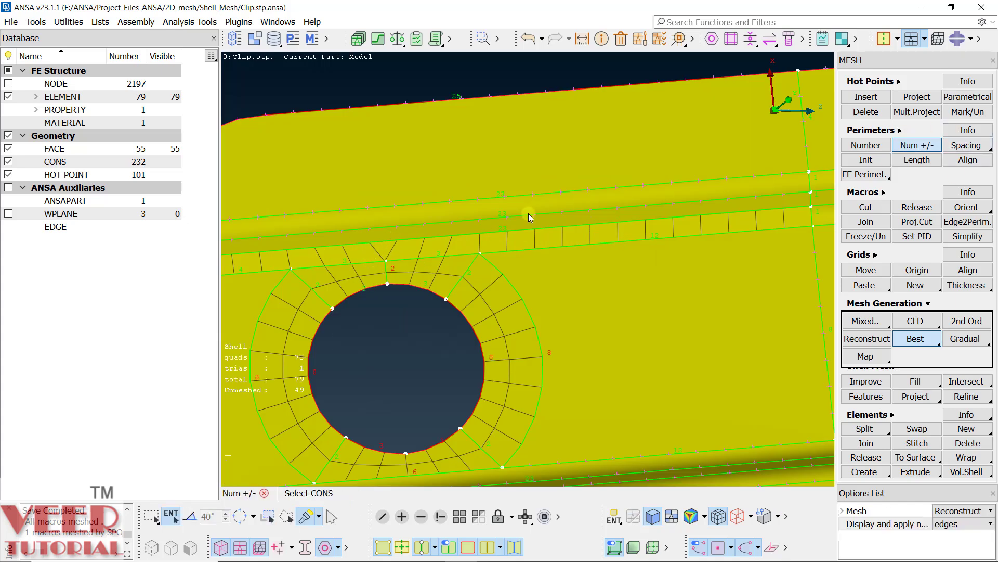
pyautogui.rightClick(507, 233)
pyautogui.scroll(-5, 449, 247)
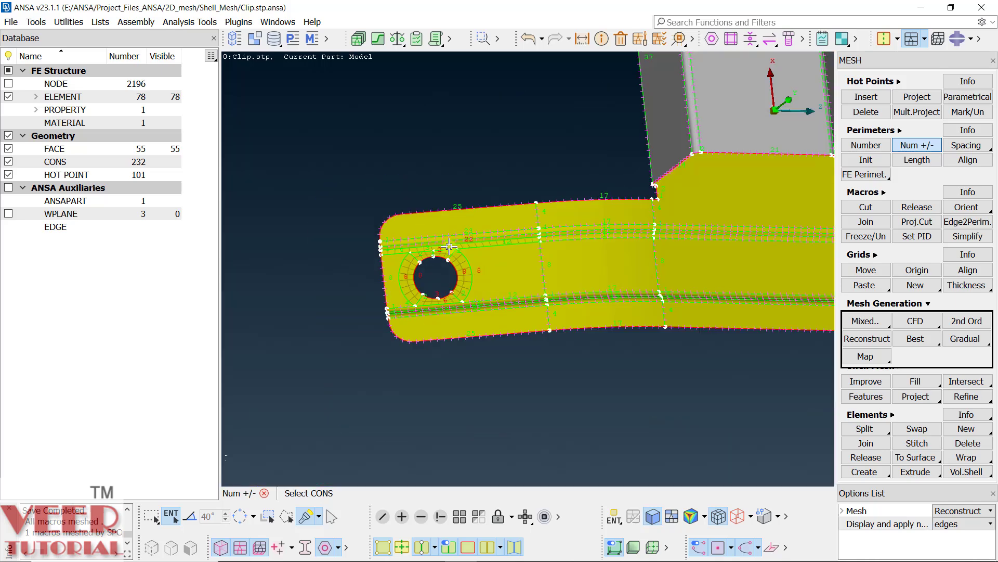
pyautogui.scroll(5, 449, 247)
pyautogui.scroll(-3, 455, 249)
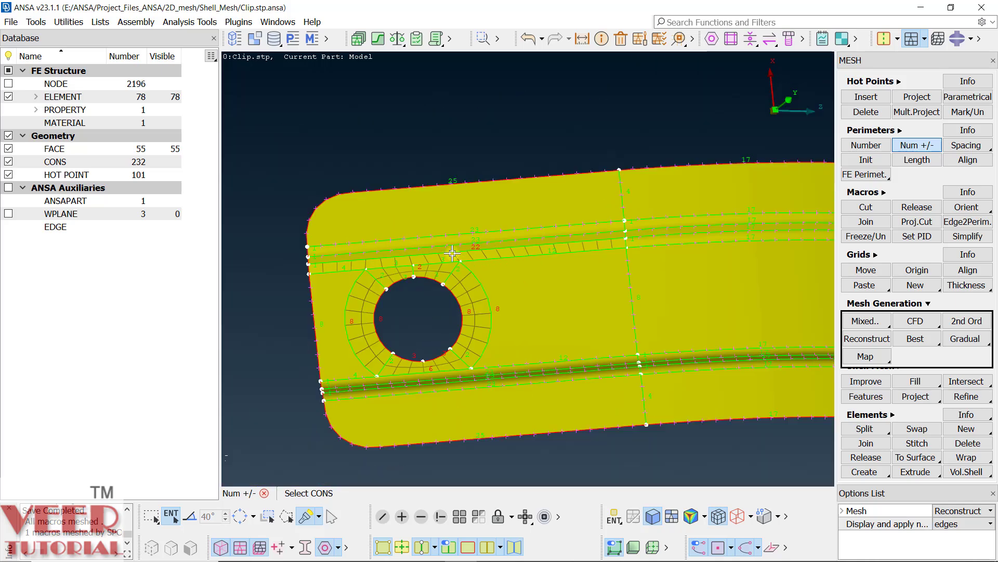
pyautogui.scroll(3, 452, 253)
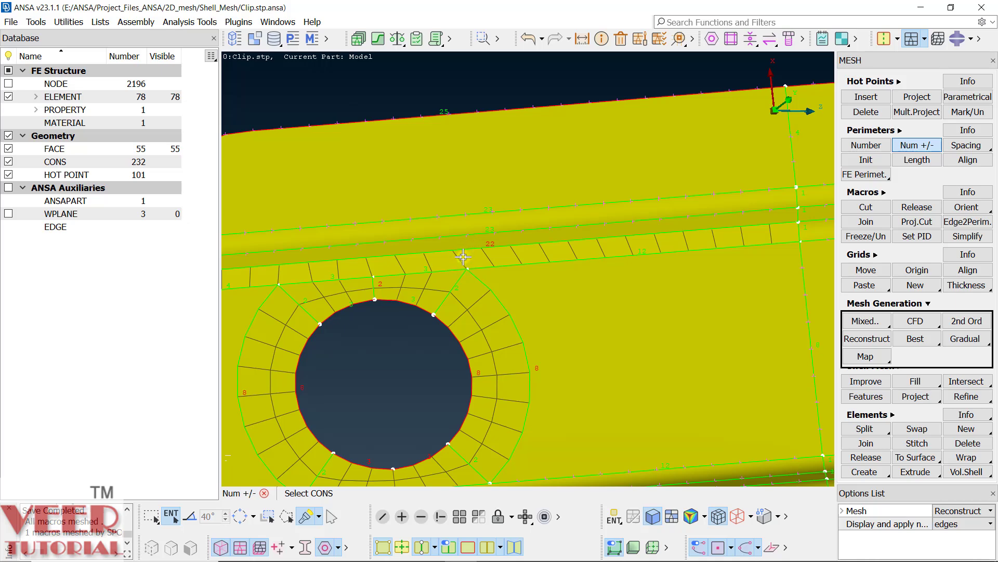
# Step: Cut the three narrow bead faces above the hole, starting from the washer's corner point nearest the clip body
pyautogui.scroll(3, 463, 257)
pyautogui.click(860, 206)
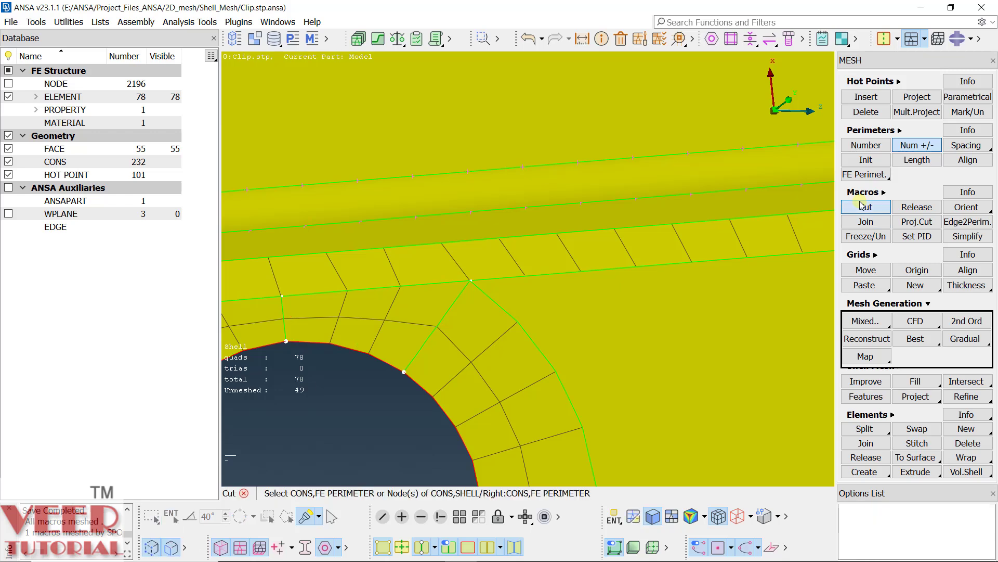
pyautogui.click(477, 281)
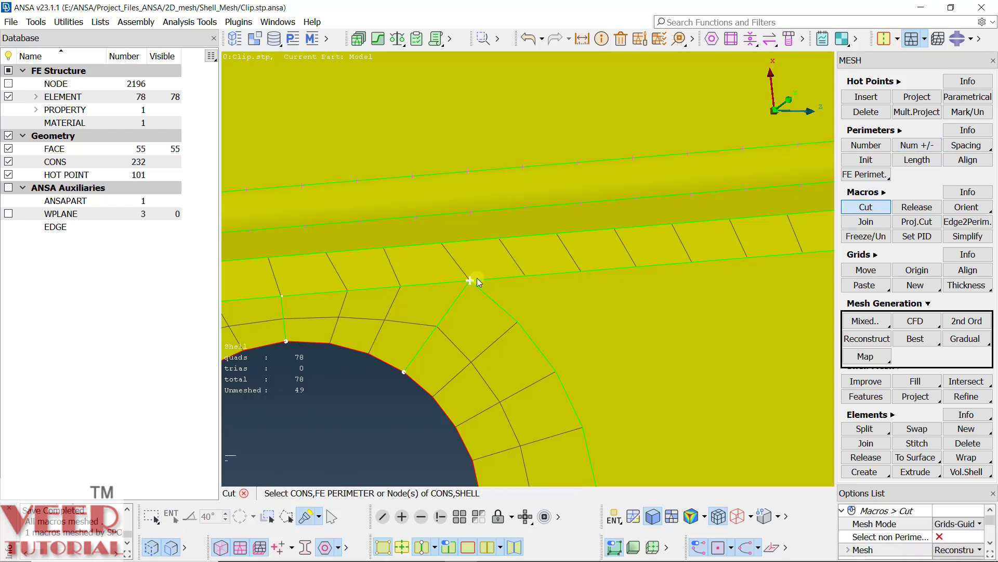
pyautogui.click(467, 248)
pyautogui.click(466, 242)
pyautogui.click(465, 217)
pyautogui.click(463, 213)
pyautogui.click(466, 174)
pyautogui.scroll(-5, 406, 238)
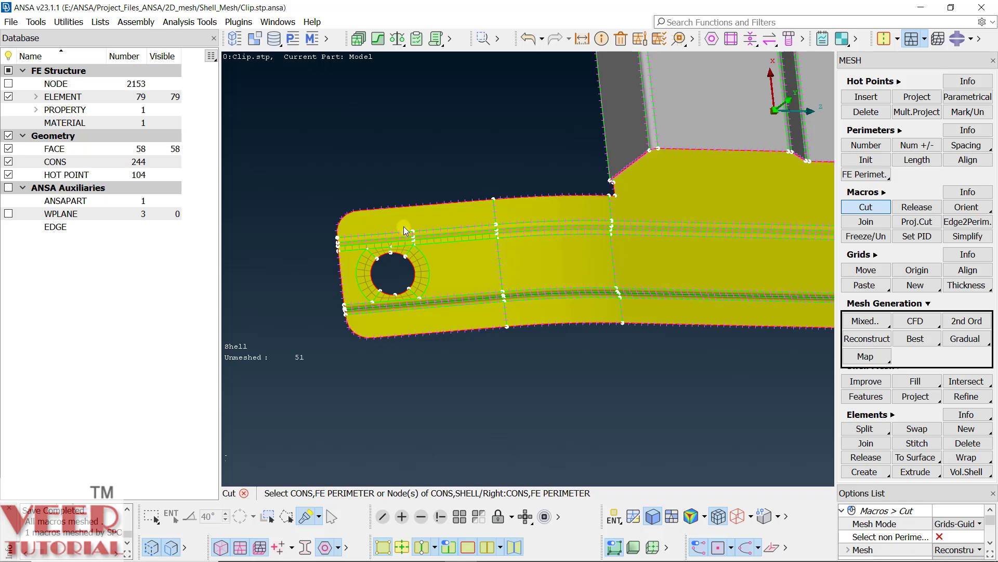
# Step: Extend the cut above the hole across the upper flange face to the arm's outer edge
pyautogui.scroll(5, 404, 227)
pyautogui.scroll(-5, 458, 262)
pyautogui.scroll(5, 467, 264)
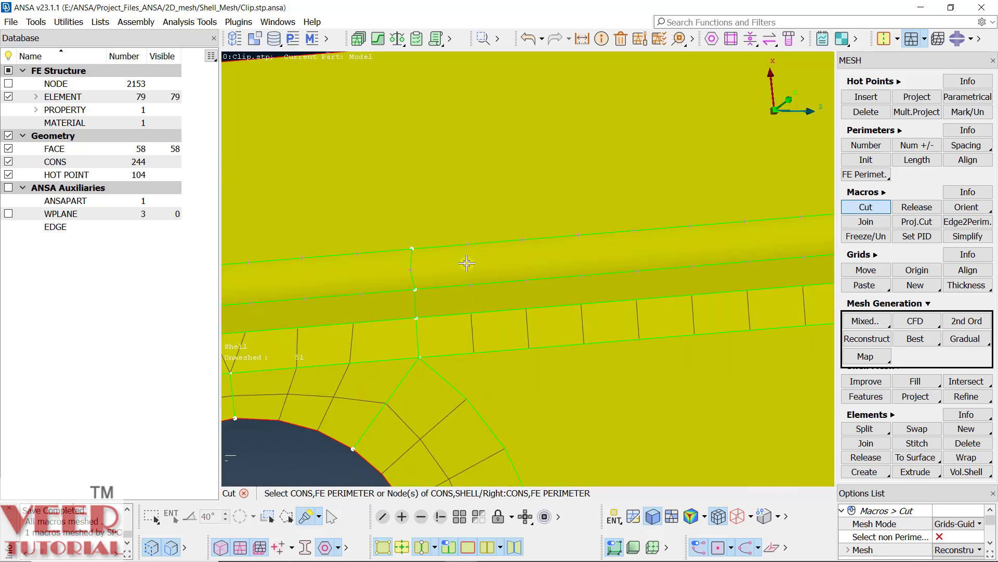
pyautogui.click(414, 245)
pyautogui.scroll(-5, 422, 277)
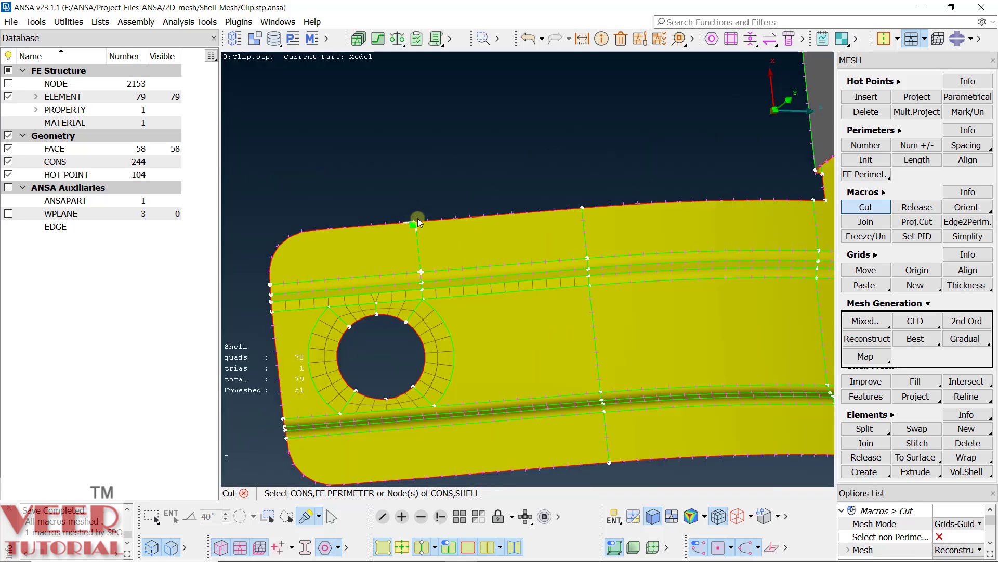
pyautogui.click(417, 219)
pyautogui.scroll(-5, 442, 229)
# Step: Cut the three narrow bead faces below the hole, starting from the washer's lower corner point nearest the clip body
pyautogui.scroll(8, 454, 296)
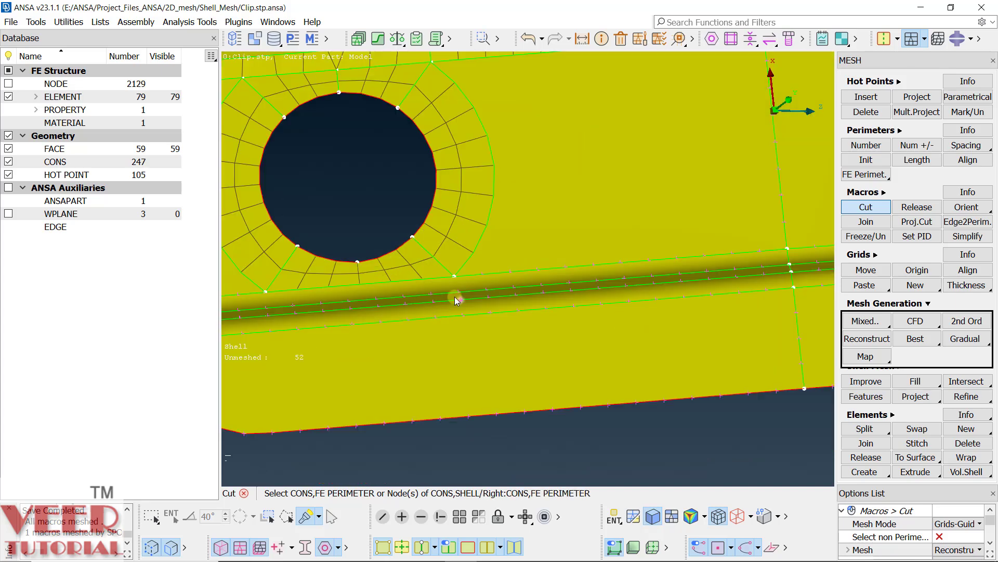
pyautogui.click(458, 281)
pyautogui.scroll(-4, 381, 200)
pyautogui.scroll(6, 382, 200)
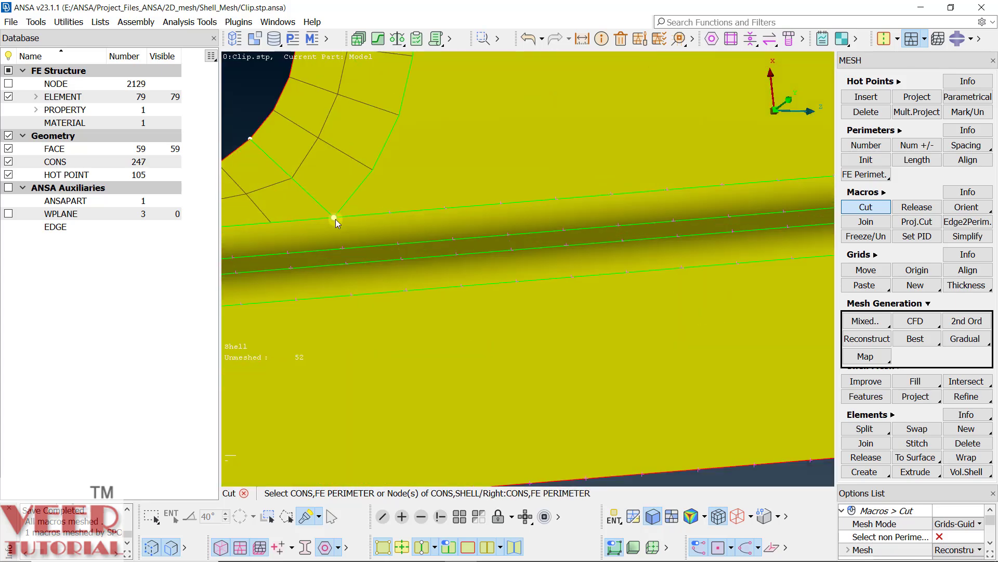
pyautogui.click(335, 226)
pyautogui.click(338, 250)
pyautogui.click(342, 264)
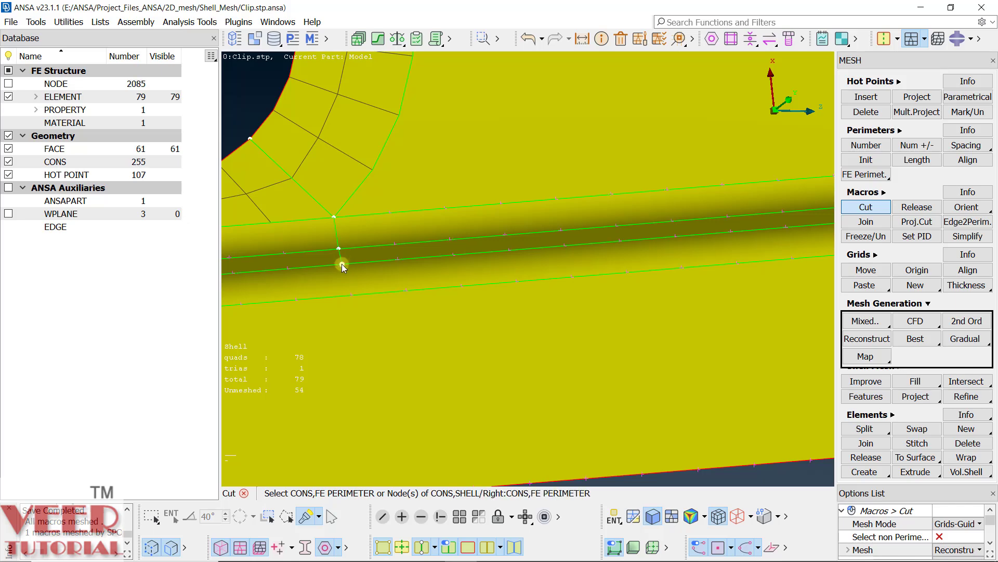
pyautogui.click(344, 301)
pyautogui.click(349, 294)
# Step: Extend the cut below the hole across the lower flange face to the arm's outer edge
pyautogui.keyDown('ctrl'); pyautogui.moveTo(344, 201); pyautogui.dragTo(330, 117, button='middle'); pyautogui.keyUp('ctrl')
pyautogui.click(370, 416)
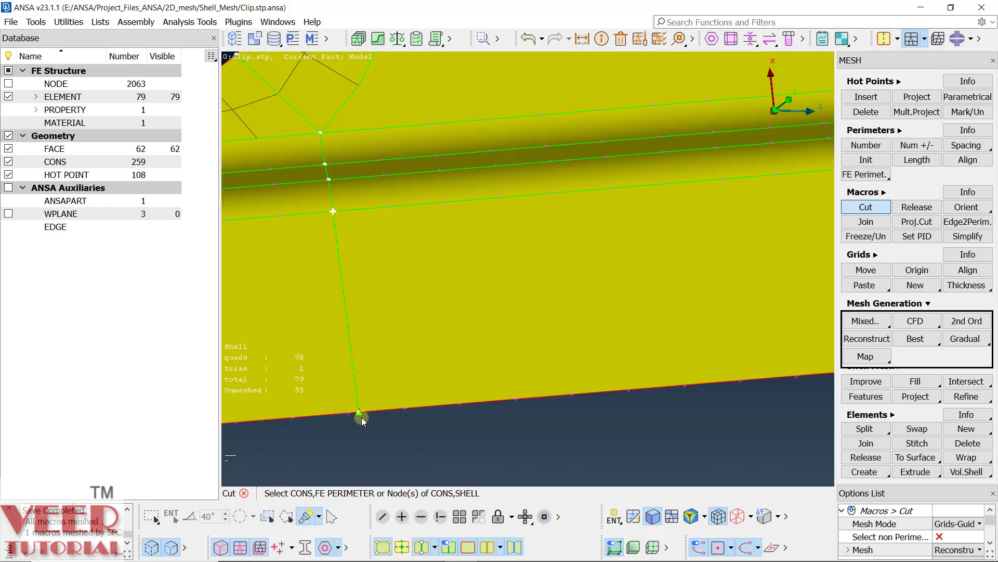
pyautogui.scroll(-5, 464, 395)
# Step: Reduce the element count on the upper edge of the cut strip section above the hole to 10
pyautogui.scroll(3, 401, 322)
pyautogui.scroll(5, 387, 285)
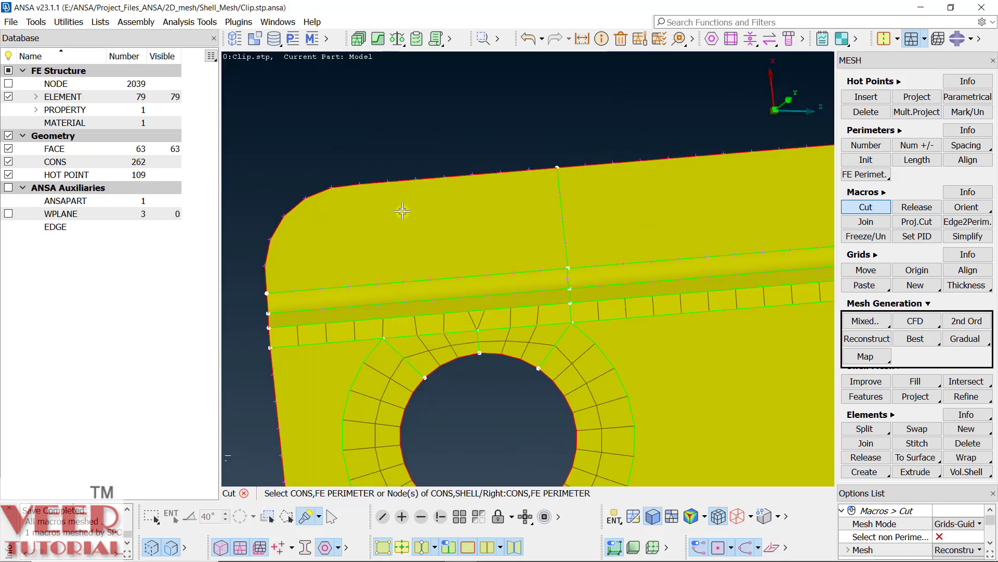
pyautogui.scroll(-5, 393, 271)
pyautogui.scroll(2, 416, 255)
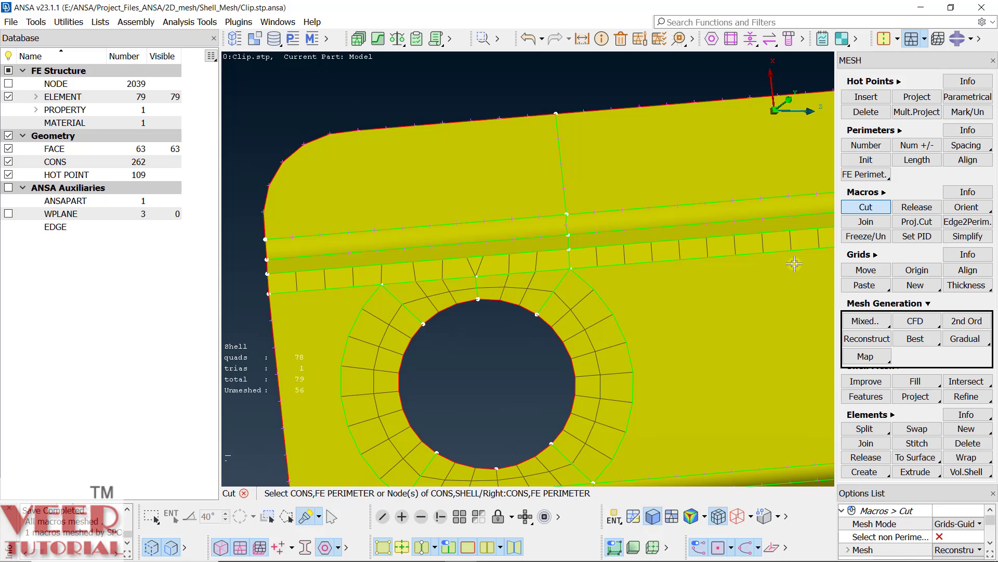
pyautogui.click(917, 146)
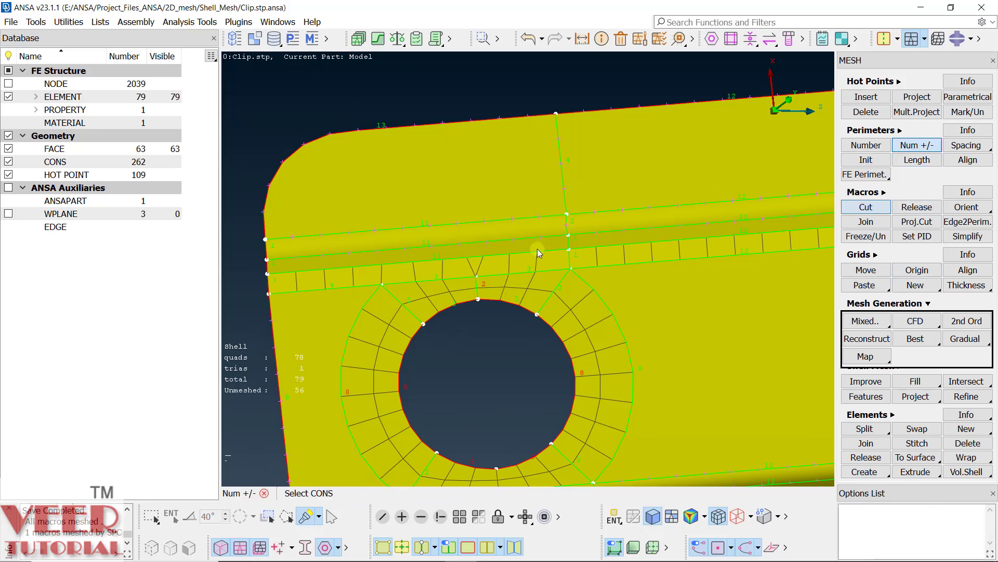
pyautogui.rightClick(466, 257)
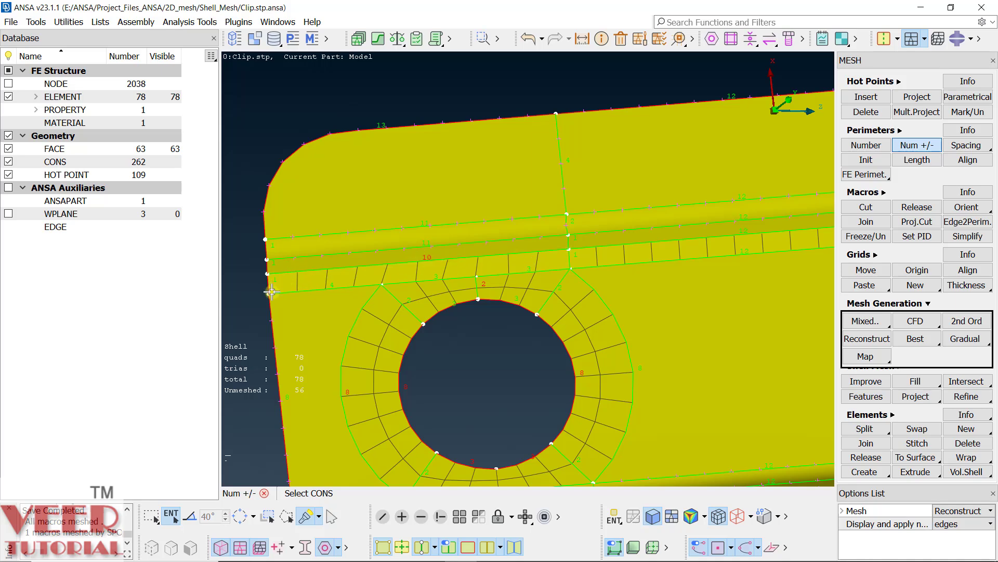
# Step: Set 2 elements on each short edge of the strip above the hole: the free end, the cut and the far end
pyautogui.scroll(5, 271, 292)
pyautogui.keyDown('ctrl'); pyautogui.moveTo(282, 303); pyautogui.dragTo(254, 264); pyautogui.keyUp('ctrl')
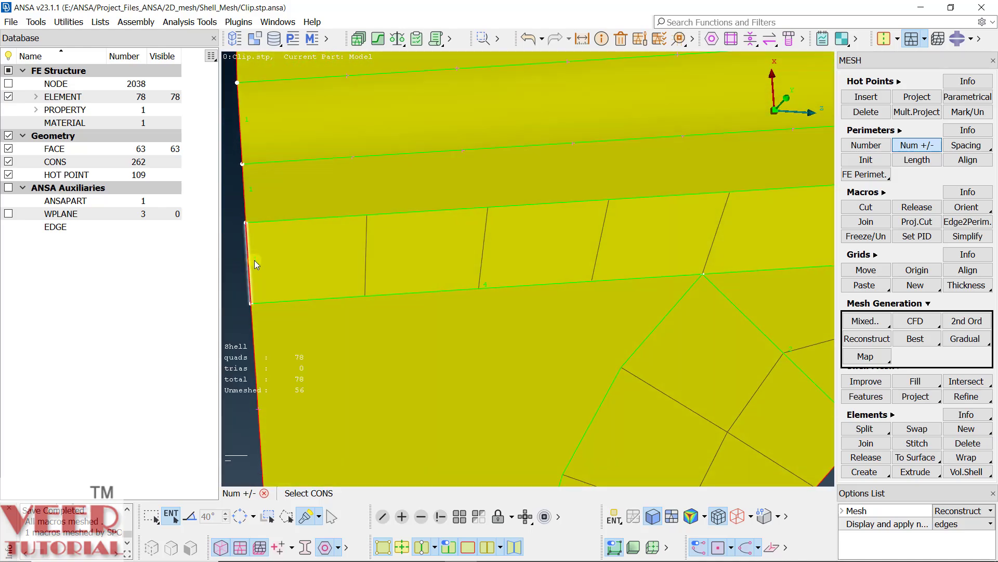
pyautogui.click(254, 261)
pyautogui.scroll(-3, 359, 265)
pyautogui.scroll(2, 570, 247)
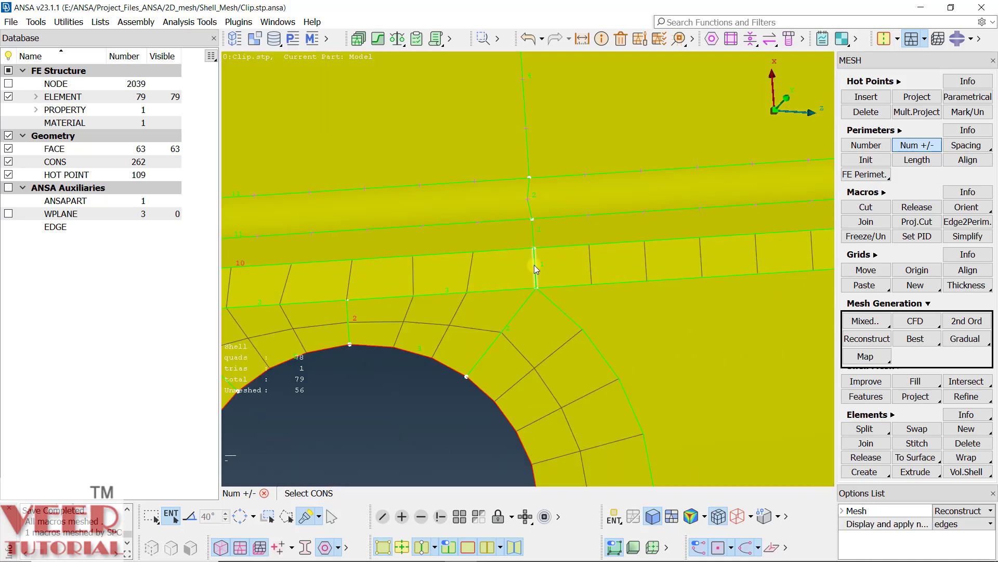
pyautogui.click(521, 272)
pyautogui.scroll(-4, 474, 285)
pyautogui.scroll(4, 636, 270)
pyautogui.scroll(3, 686, 287)
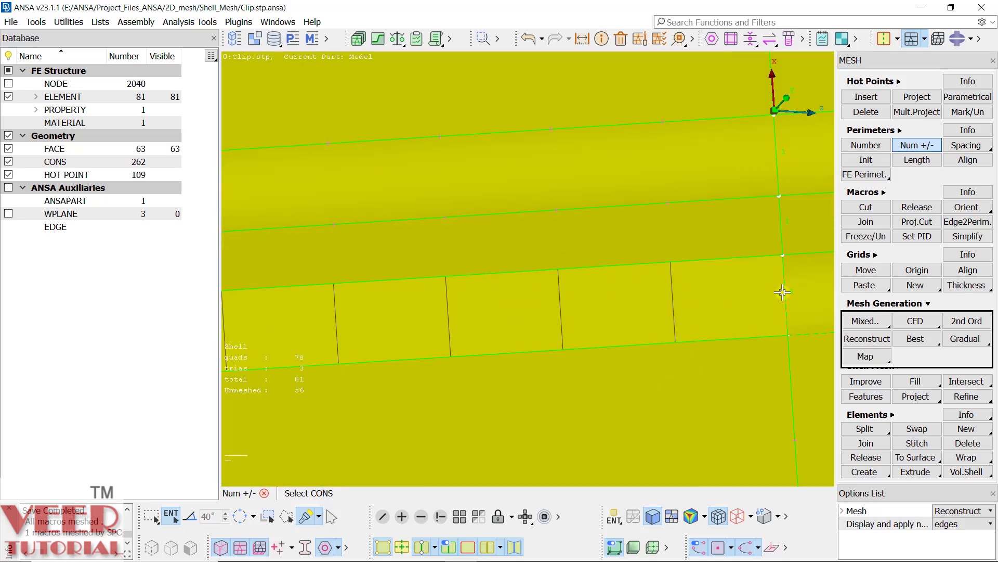
pyautogui.click(786, 293)
pyautogui.click(786, 282)
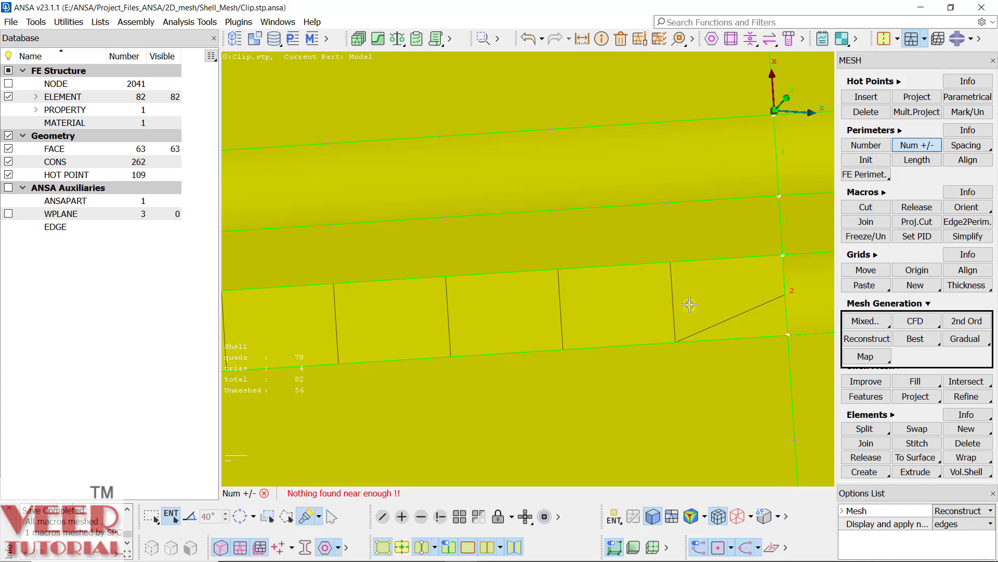
# Step: Regenerate the mesh of the strip section directly above the hole with the Map algorithm
pyautogui.scroll(-4, 689, 304)
pyautogui.scroll(-3, 455, 320)
pyautogui.scroll(3, 290, 330)
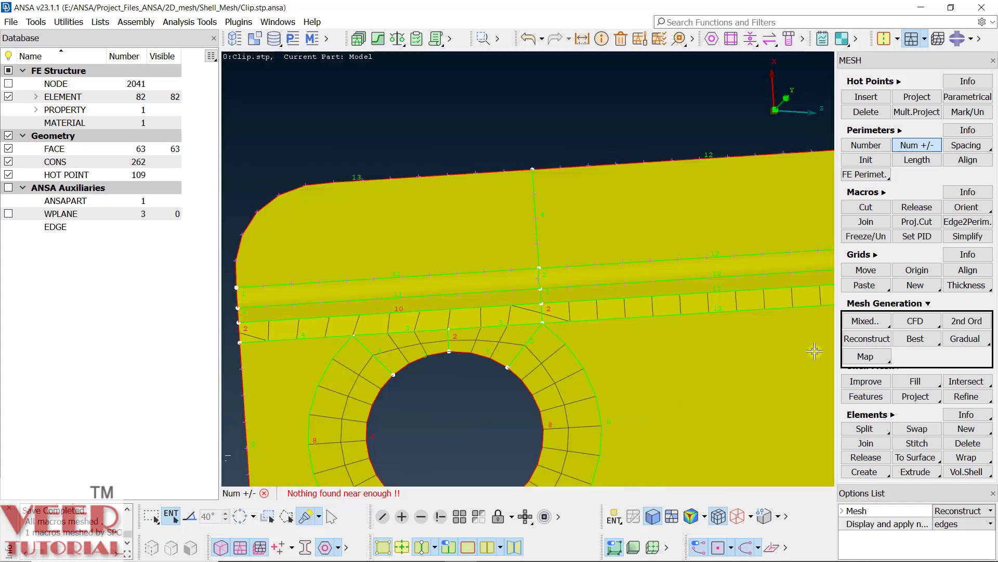
pyautogui.click(880, 356)
pyautogui.click(883, 384)
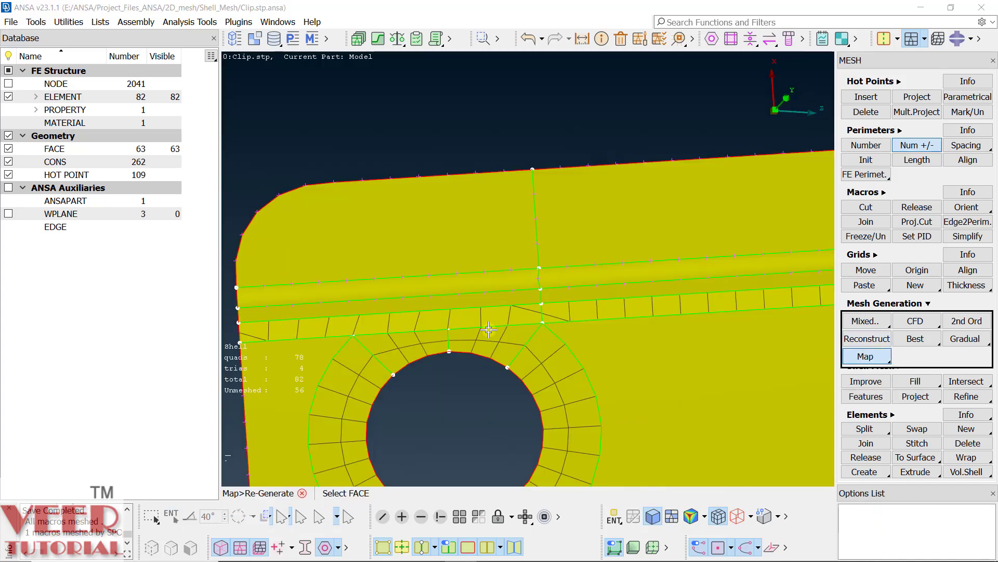
pyautogui.click(404, 319)
pyautogui.middleClick(404, 319)
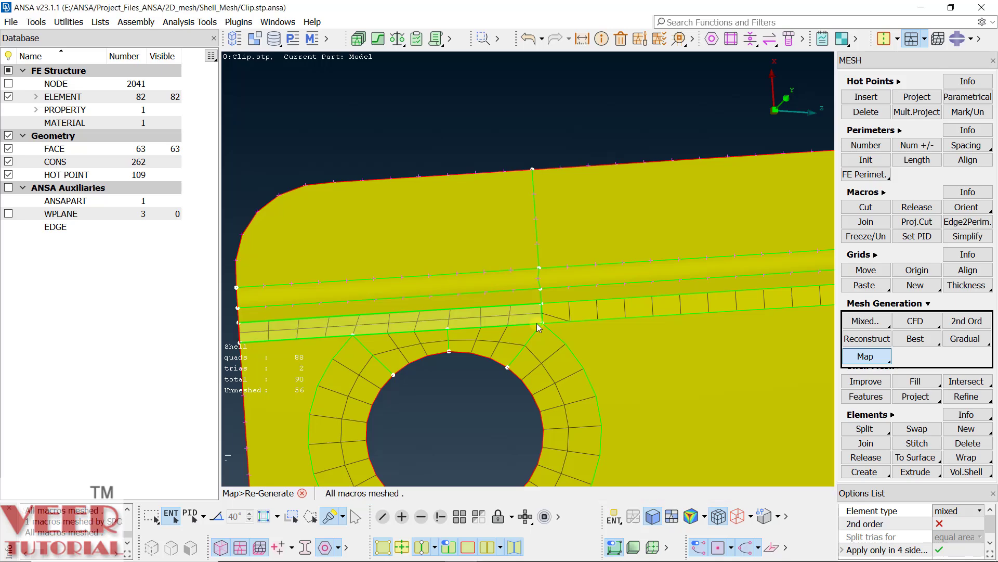
# Step: Regenerate the Map mesh on the neighbouring strip section between the cut and the next face boundary
pyautogui.scroll(3, 335, 318)
pyautogui.scroll(-4, 334, 318)
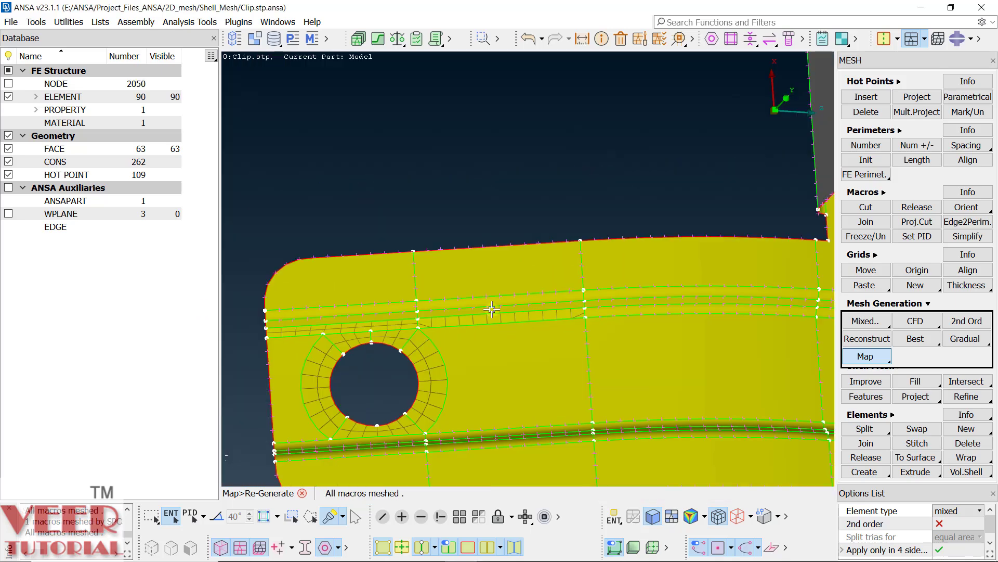
pyautogui.scroll(5, 494, 347)
pyautogui.scroll(1, 494, 348)
pyautogui.click(492, 344)
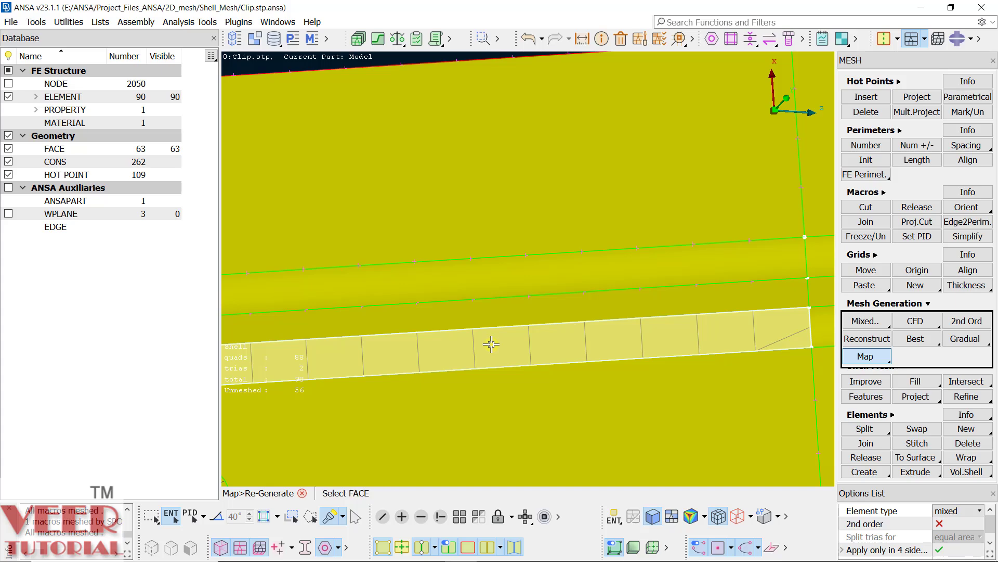
pyautogui.middleClick(492, 344)
pyautogui.scroll(-5, 546, 290)
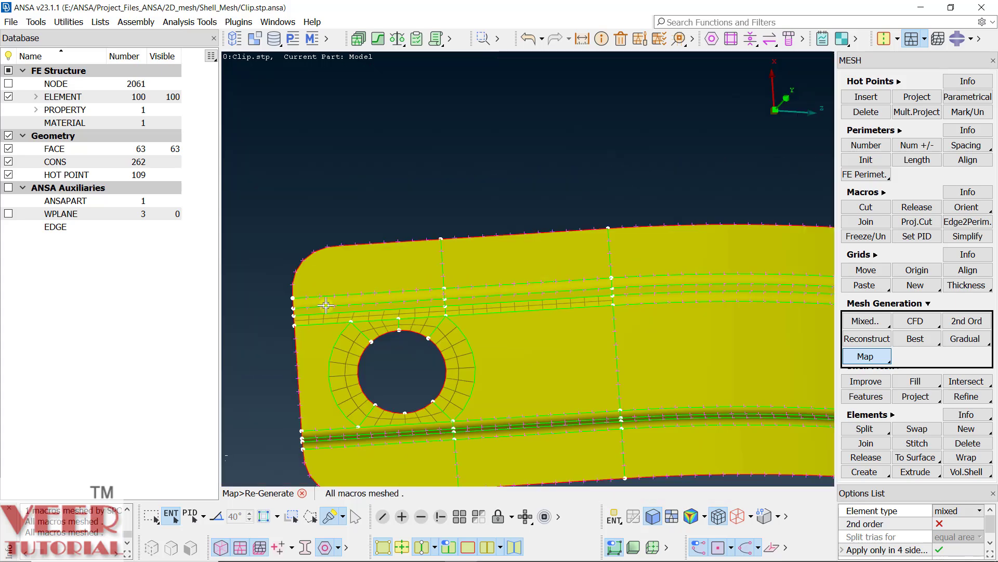
# Step: Mesh the six faces above the cut strip, three in each section from the rounded end onward, with the Best algorithm
pyautogui.scroll(6, 399, 341)
pyautogui.moveTo(350, 352)
pyautogui.keyDown('ctrl'); pyautogui.mouseDown()
pyautogui.moveTo(452, 341)
pyautogui.moveTo(345, 363)
pyautogui.moveTo(361, 352)
pyautogui.mouseUp(); pyautogui.keyUp('ctrl')
pyautogui.scroll(4, 397, 336)
pyautogui.scroll(-2, 592, 247)
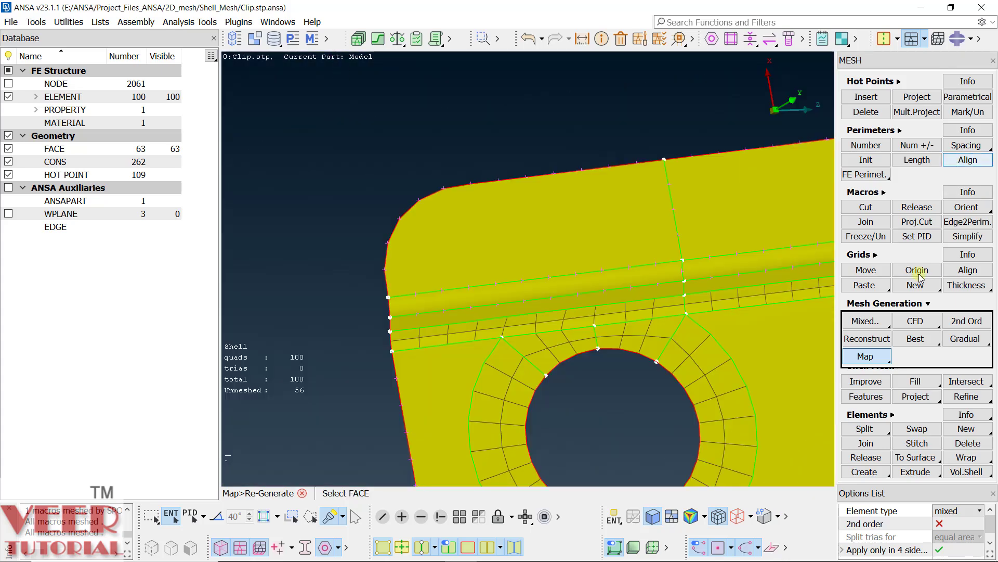
pyautogui.rightClick(920, 339)
pyautogui.click(929, 355)
pyautogui.click(557, 304)
pyautogui.click(550, 285)
pyautogui.click(529, 251)
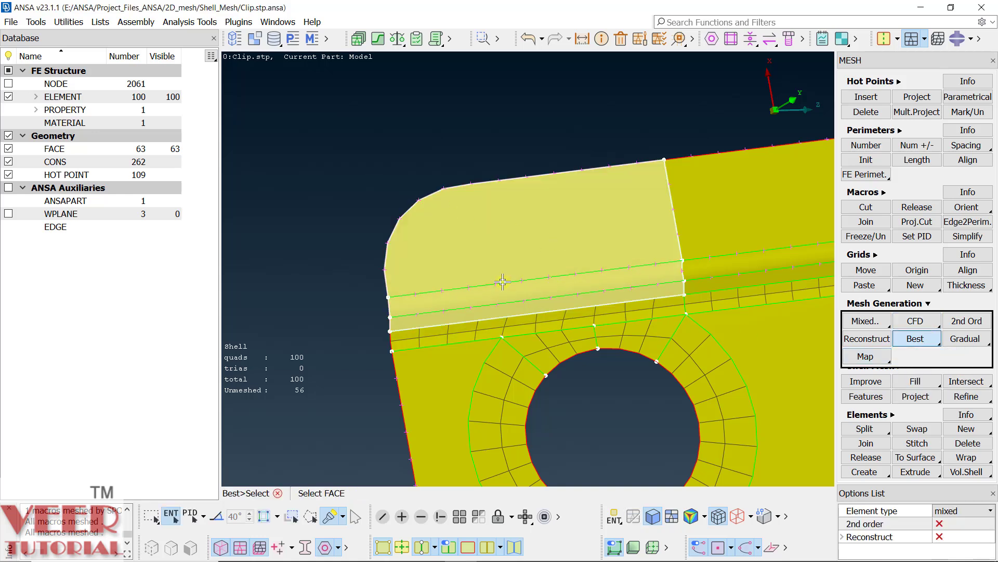
pyautogui.scroll(-3, 345, 277)
pyautogui.scroll(5, 481, 253)
pyautogui.click(450, 380)
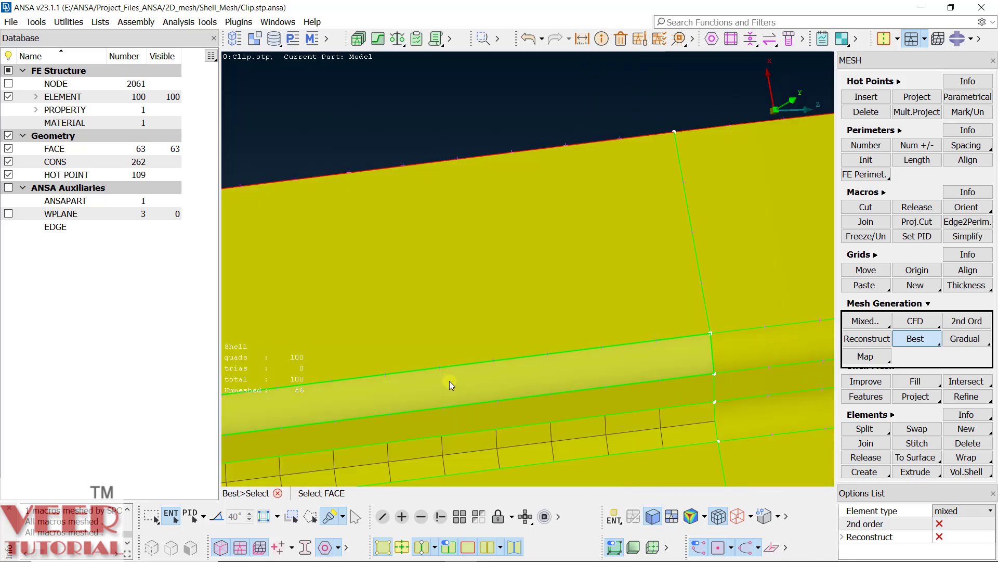
pyautogui.click(449, 408)
pyautogui.click(452, 343)
pyautogui.scroll(-3, 509, 300)
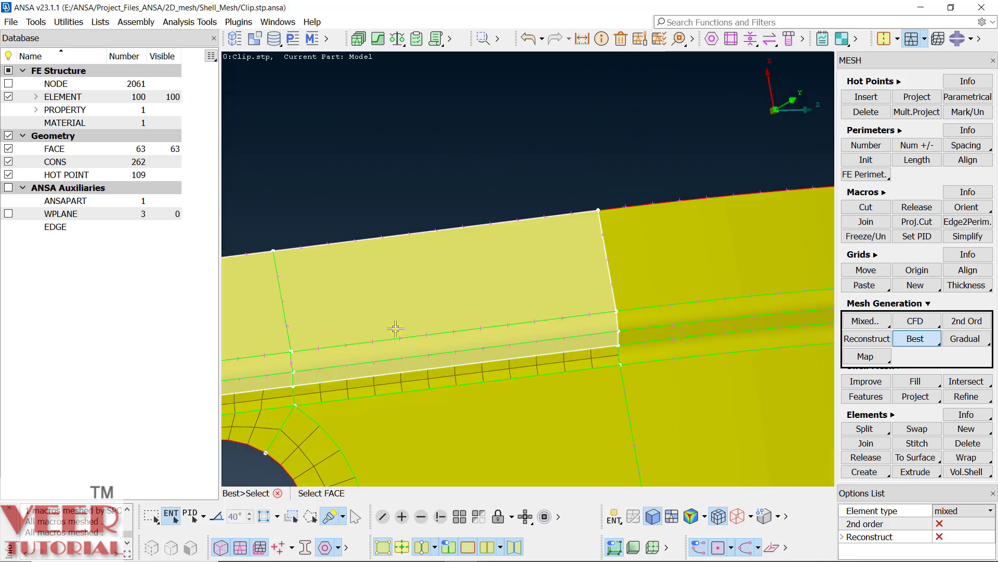
pyautogui.scroll(-3, 348, 347)
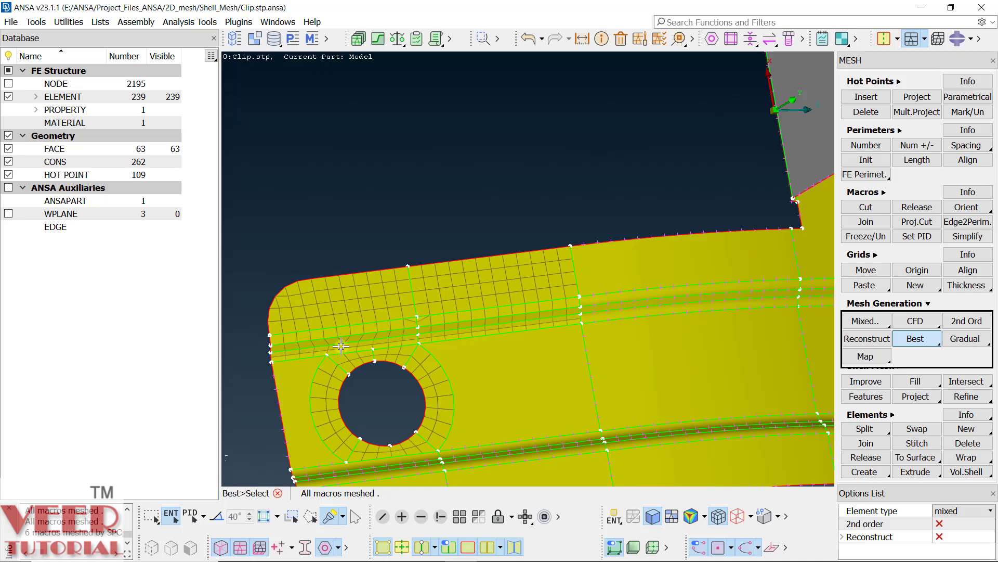
# Step: Reduce the element count to 10 on both long edges of the narrow dark face above the hole's strip
pyautogui.scroll(5, 253, 363)
pyautogui.scroll(-3, 281, 352)
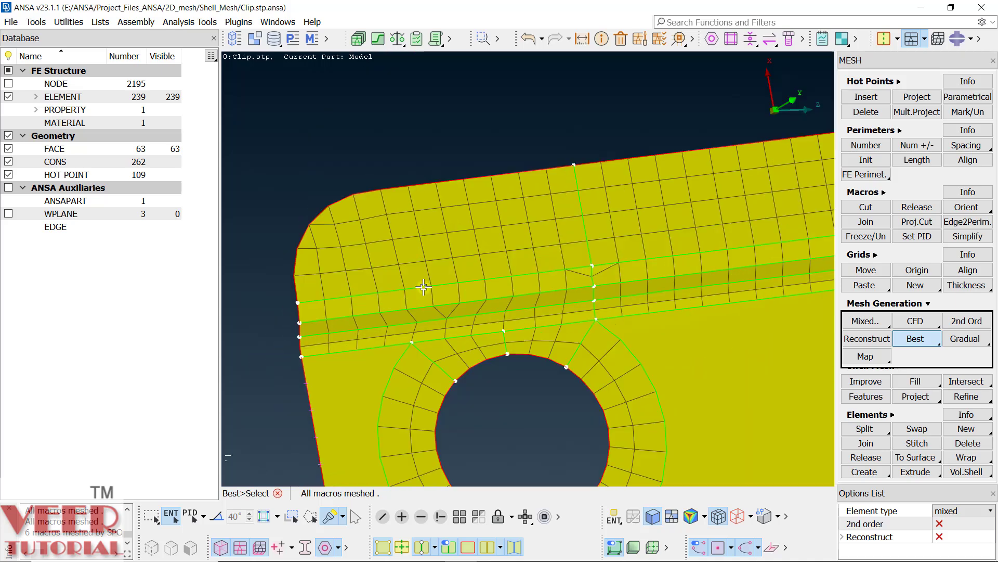
pyautogui.click(917, 146)
pyautogui.rightClick(451, 301)
pyautogui.rightClick(447, 279)
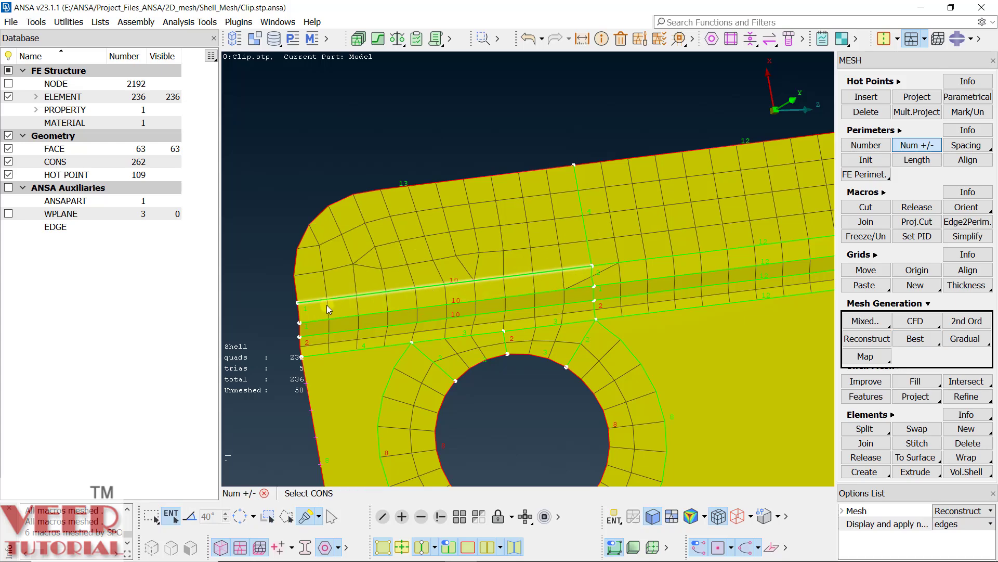
# Step: Set 2 elements on the short edges of the uppermost narrow strip, at the arm's free end and at the far section boundary
pyautogui.scroll(2, 312, 309)
pyautogui.click(285, 314)
pyautogui.scroll(1, 287, 317)
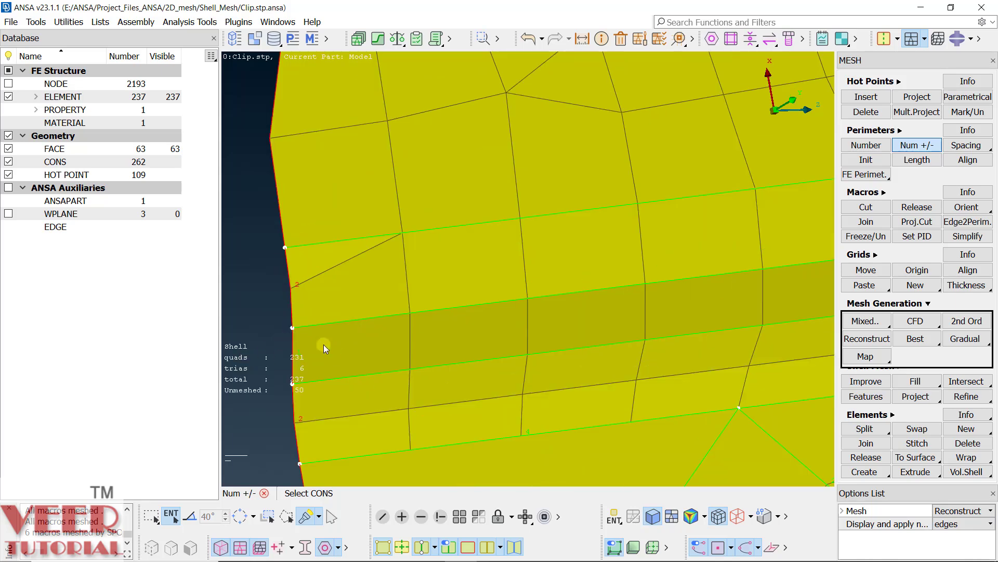
pyautogui.scroll(-3, 294, 335)
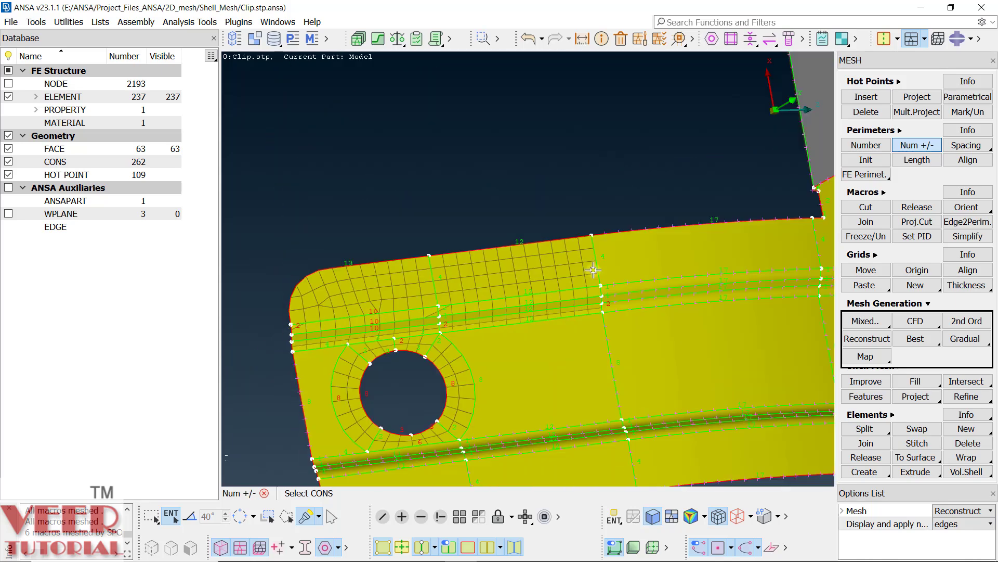
pyautogui.scroll(3, 599, 270)
pyautogui.click(619, 422)
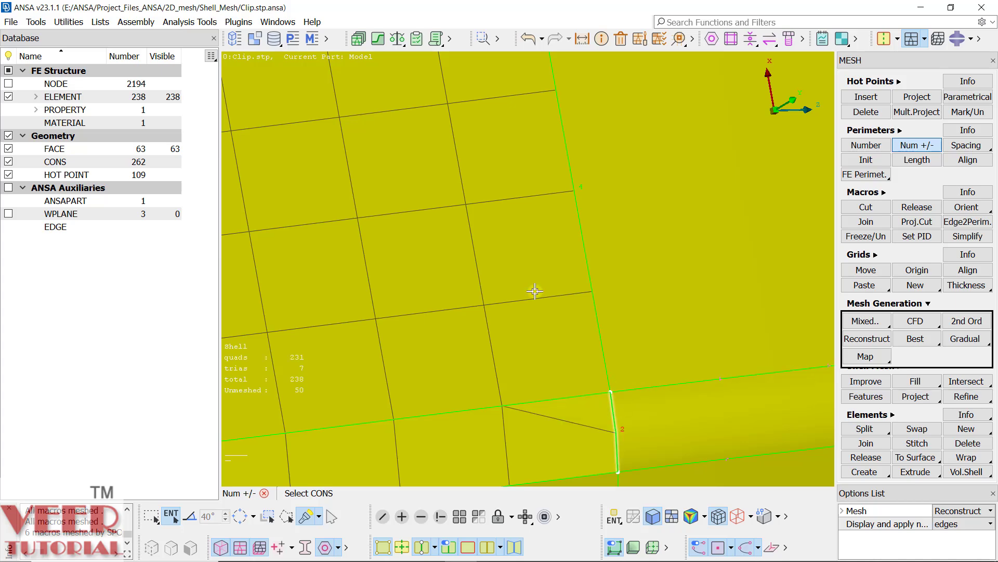
# Step: Regenerate the mesh of both sections of the uppermost narrow strip with the Map algorithm
pyautogui.scroll(-4, 544, 299)
pyautogui.scroll(5, 439, 307)
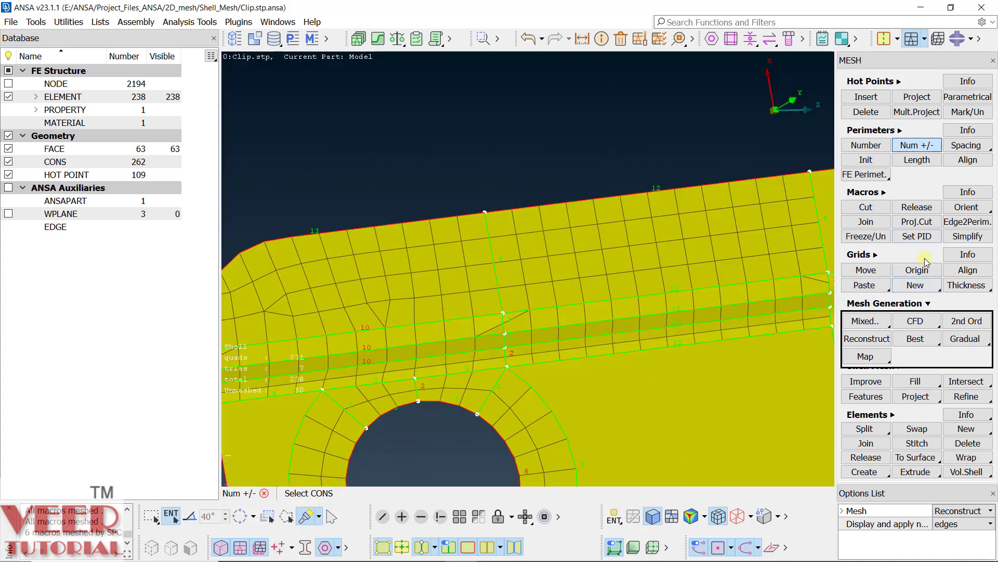
pyautogui.click(865, 356)
pyautogui.click(884, 386)
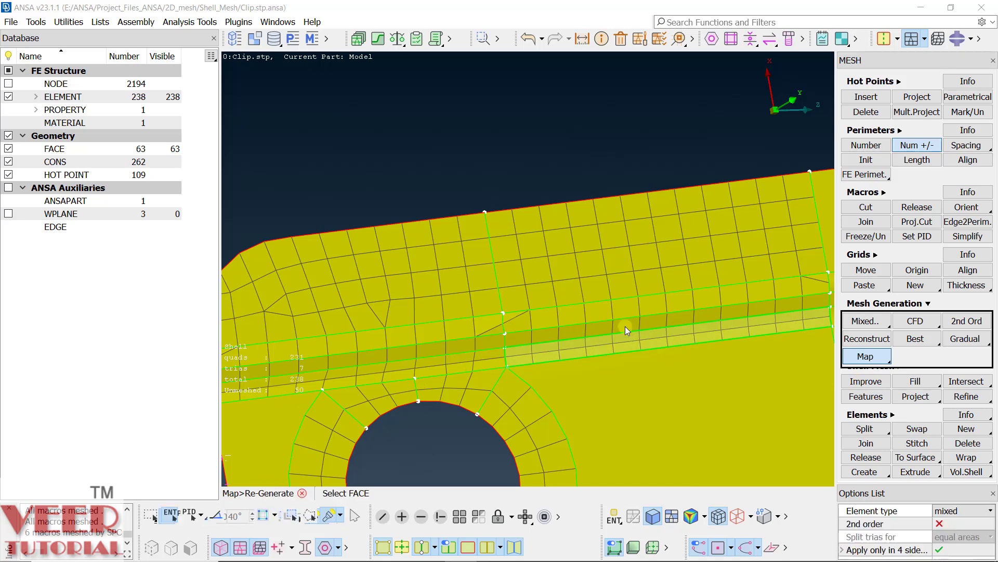
pyautogui.click(613, 312)
pyautogui.click(374, 332)
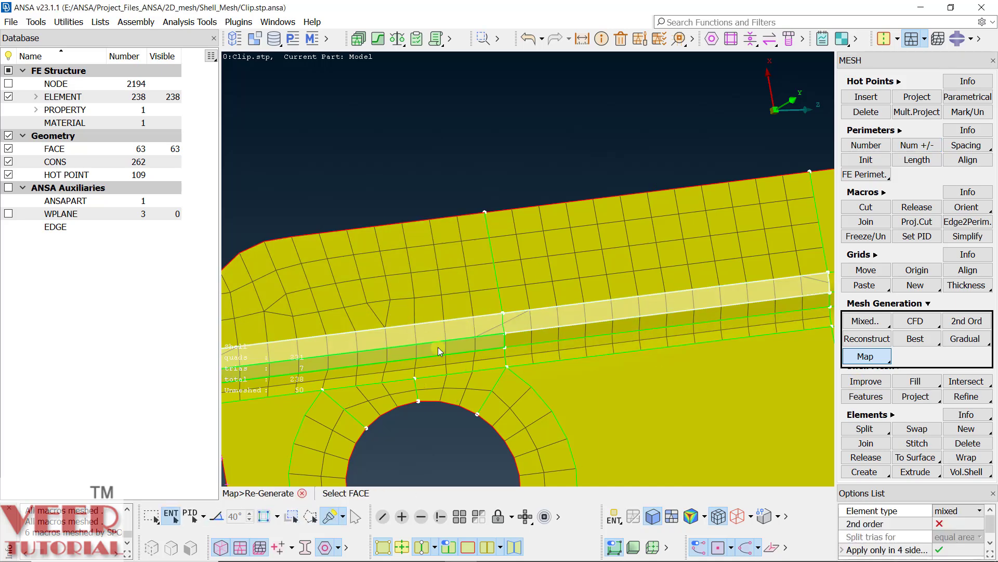
pyautogui.middleClick(438, 347)
pyautogui.scroll(-3, 372, 311)
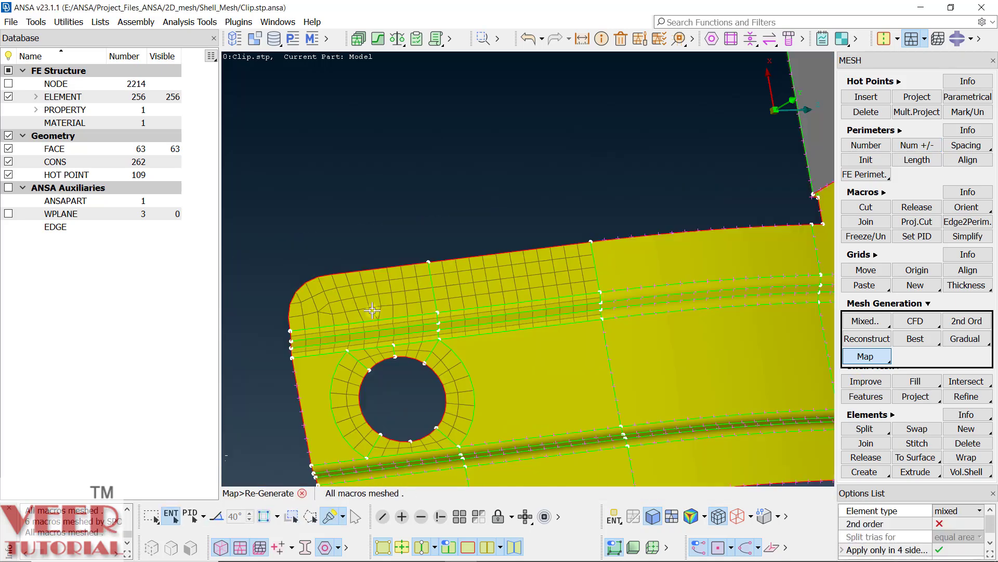
# Step: Cut the rounded corner face from its lower edge straight across to the outer edge, just past the end of the rounding
pyautogui.scroll(3, 350, 306)
pyautogui.moveTo(457, 303)
pyautogui.keyDown('ctrl'); pyautogui.mouseDown()
pyautogui.moveTo(450, 290)
pyautogui.moveTo(456, 323)
pyautogui.moveTo(456, 299)
pyautogui.moveTo(449, 312)
pyautogui.mouseUp(); pyautogui.keyUp('ctrl')
pyautogui.scroll(-3, 336, 314)
pyautogui.scroll(3, 323, 314)
pyautogui.click(322, 314)
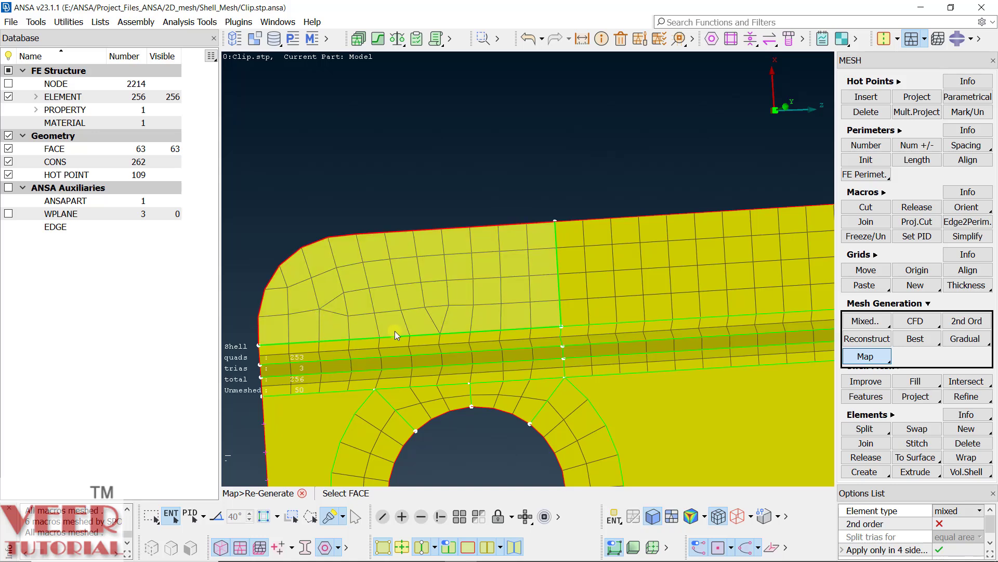
pyautogui.click(866, 207)
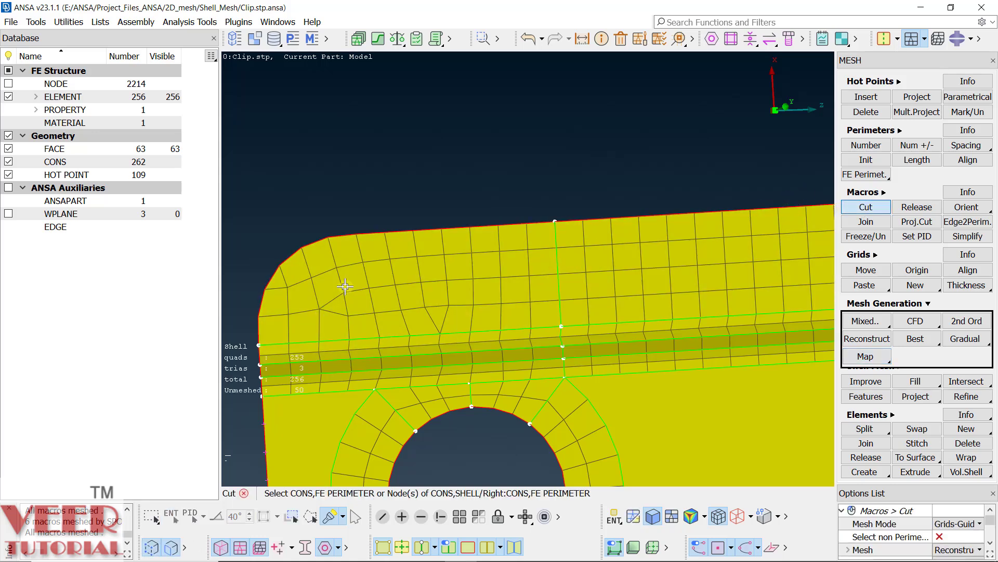
pyautogui.click(378, 336)
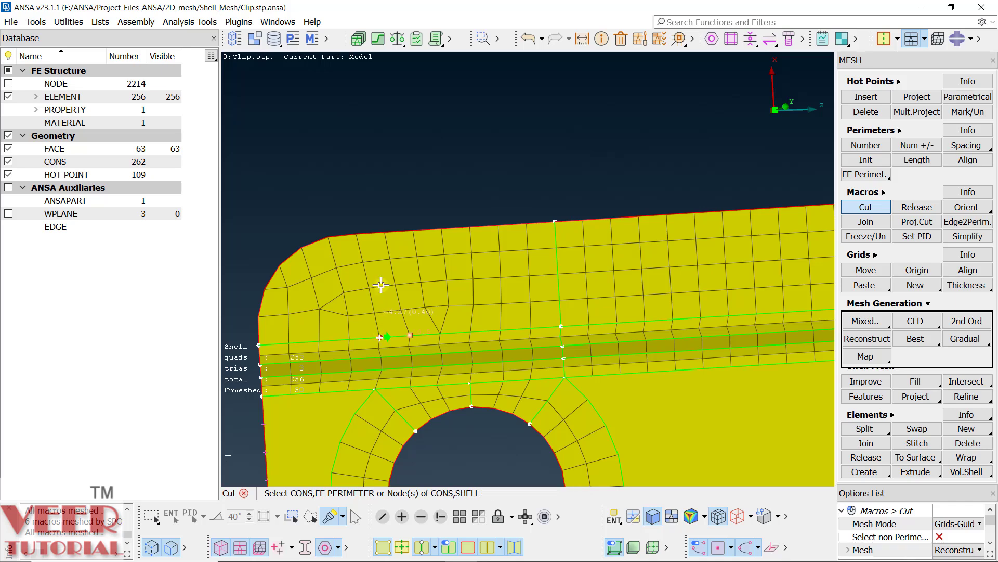
pyautogui.click(373, 235)
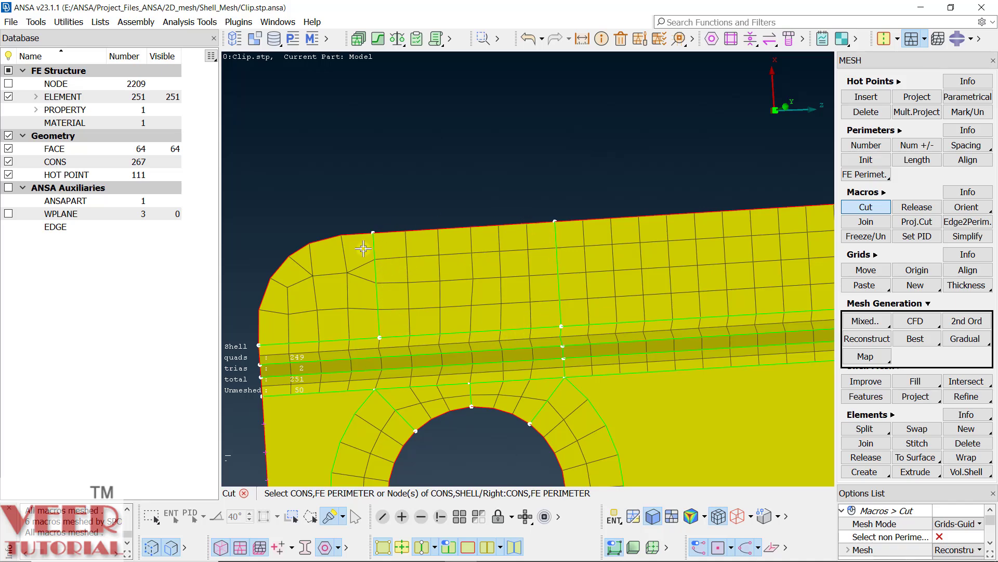
pyautogui.click(471, 345)
# Step: Insert a hot point on the outer edge near the middle of the rounded corner
pyautogui.click(867, 98)
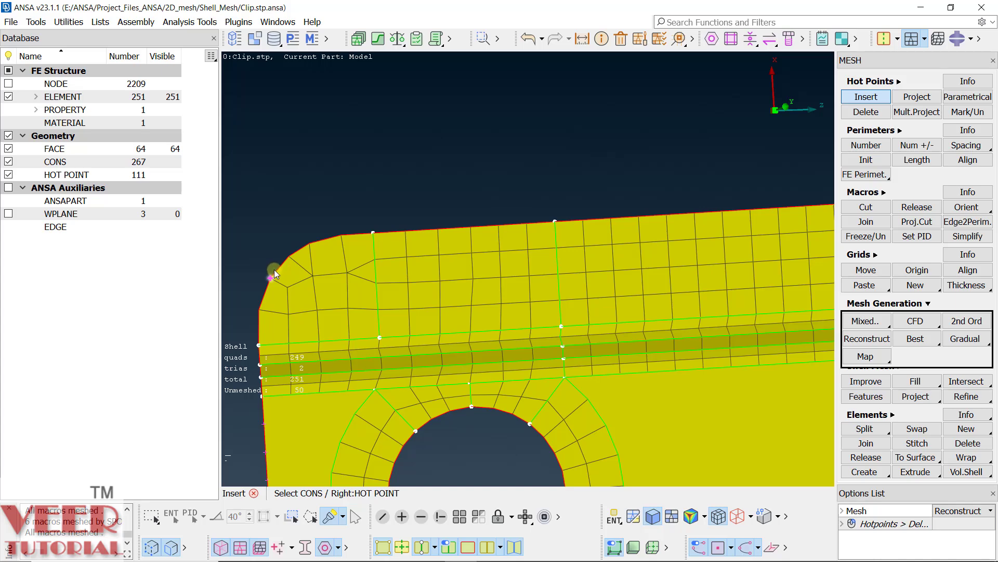
pyautogui.scroll(3, 274, 270)
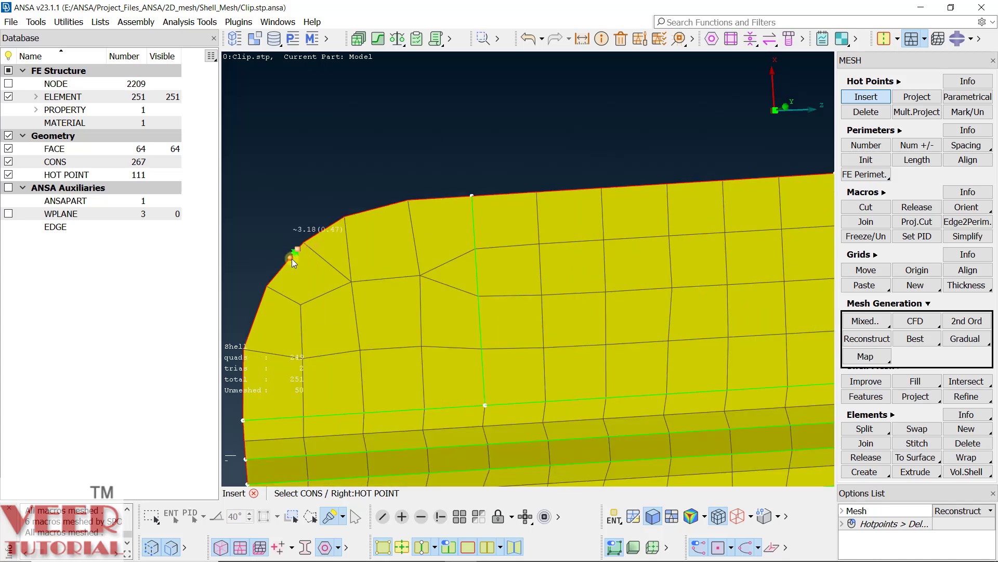
pyautogui.click(292, 258)
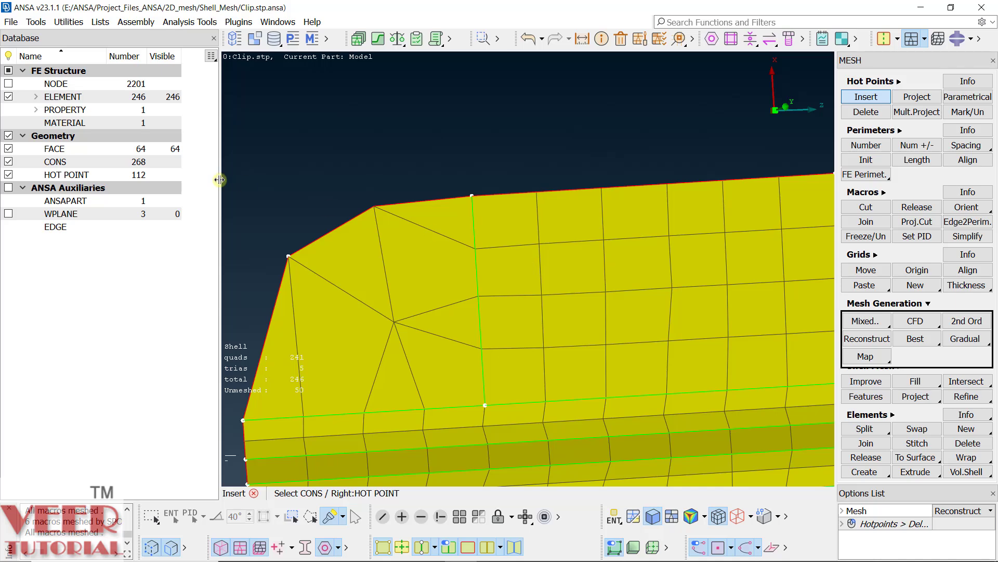
# Step: Set 4 elements on each of the two outer edges of the rounded corner, on either side of the new hot point
pyautogui.scroll(-3, 323, 229)
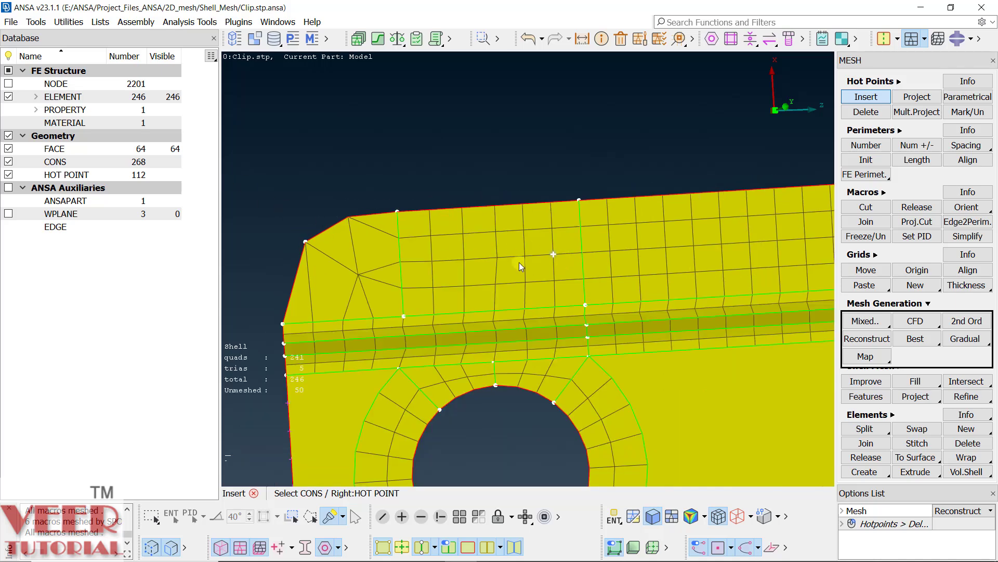
pyautogui.click(920, 151)
pyautogui.click(296, 283)
pyautogui.click(296, 283)
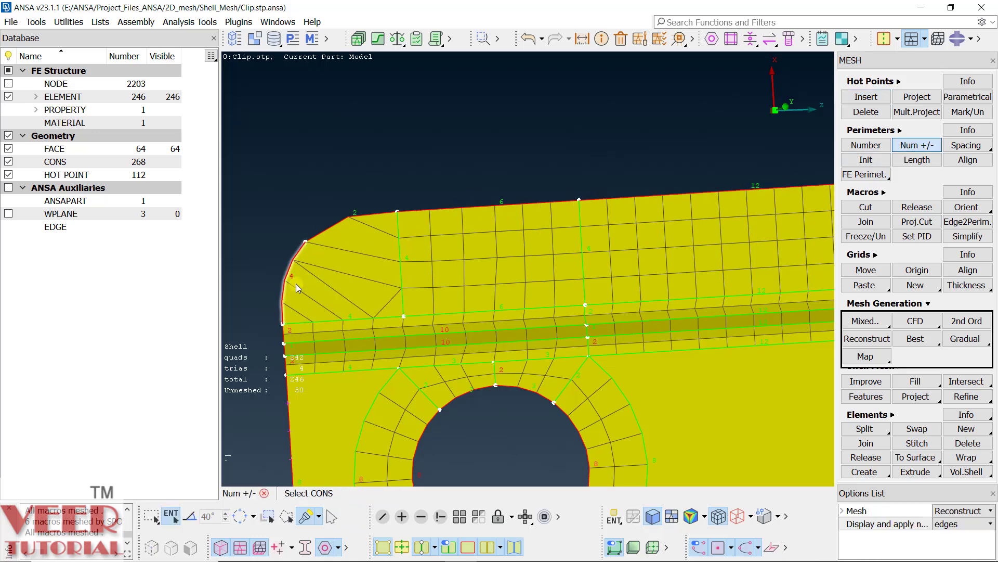
pyautogui.click(353, 214)
pyautogui.click(353, 214)
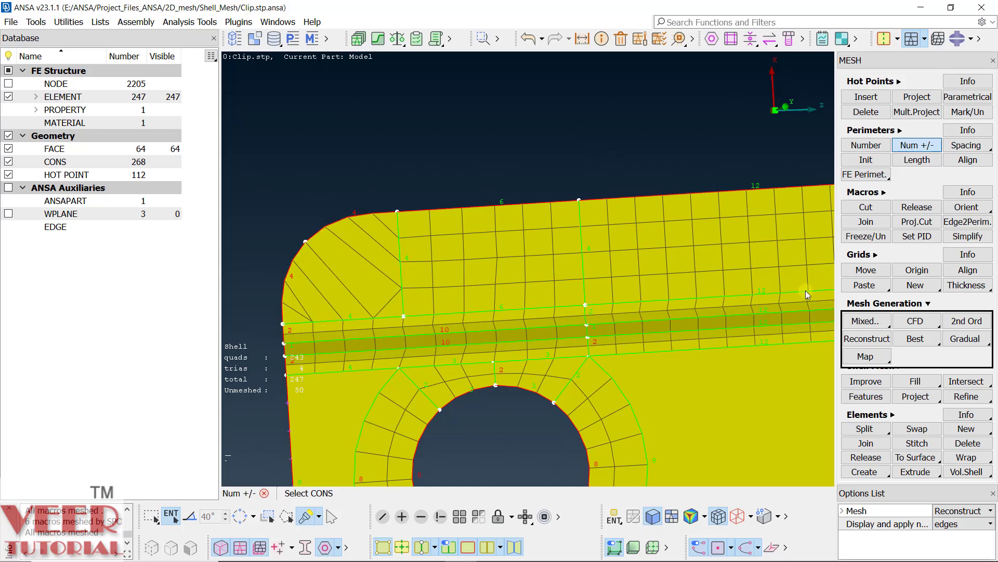
# Step: Try to regenerate the rounded corner face's mesh with the Map algorithm
pyautogui.click(867, 357)
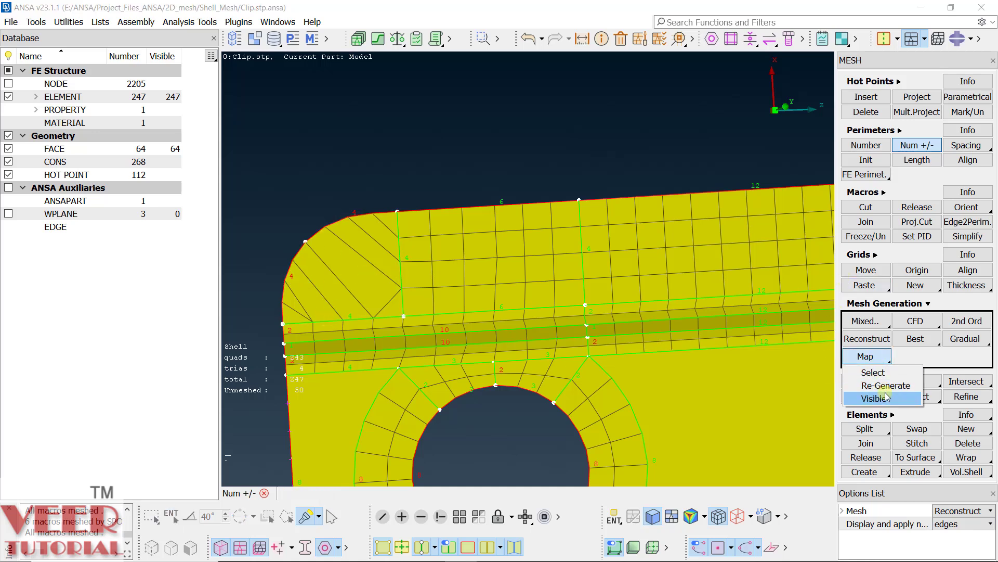
pyautogui.click(886, 385)
pyautogui.click(362, 282)
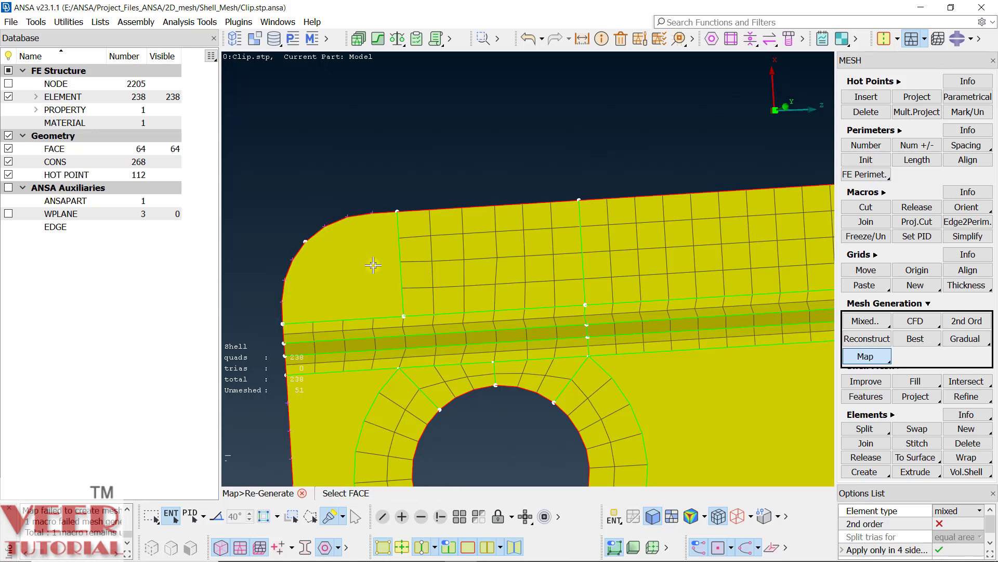
# Step: Mesh the rounded corner face with the Best algorithm
pyautogui.rightClick(929, 342)
pyautogui.click(929, 359)
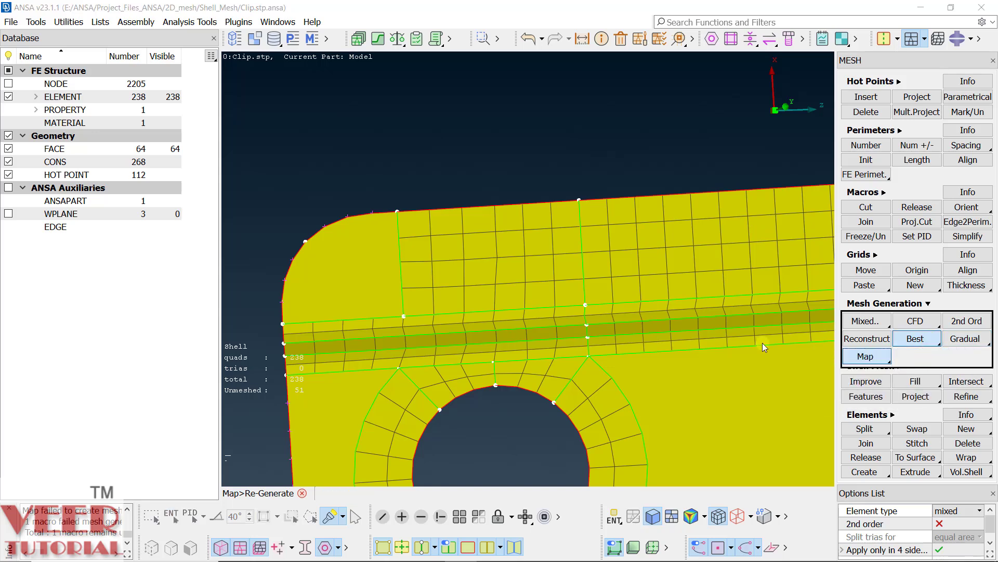
pyautogui.click(324, 269)
pyautogui.middleClick(322, 268)
pyautogui.scroll(3, 299, 247)
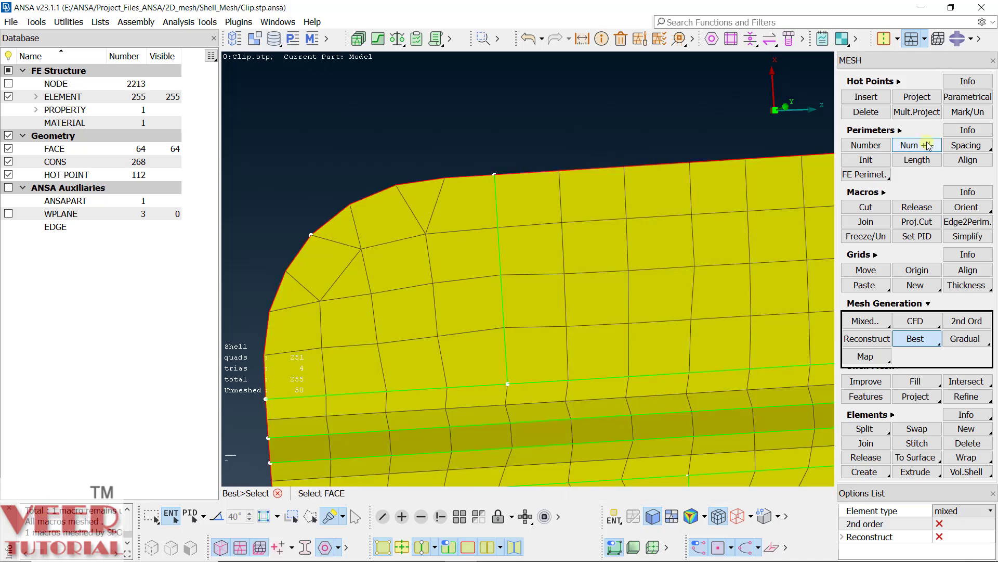
# Step: Reduce the element count on the upper outer edge of the rounded corner to 3
pyautogui.click(929, 145)
pyautogui.rightClick(419, 180)
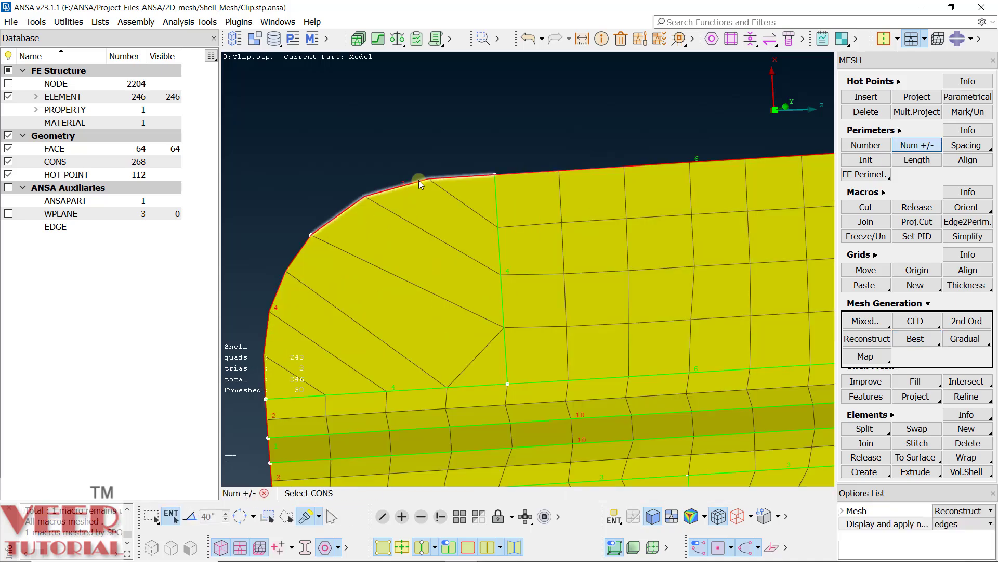
pyautogui.click(419, 180)
pyautogui.rightClick(419, 179)
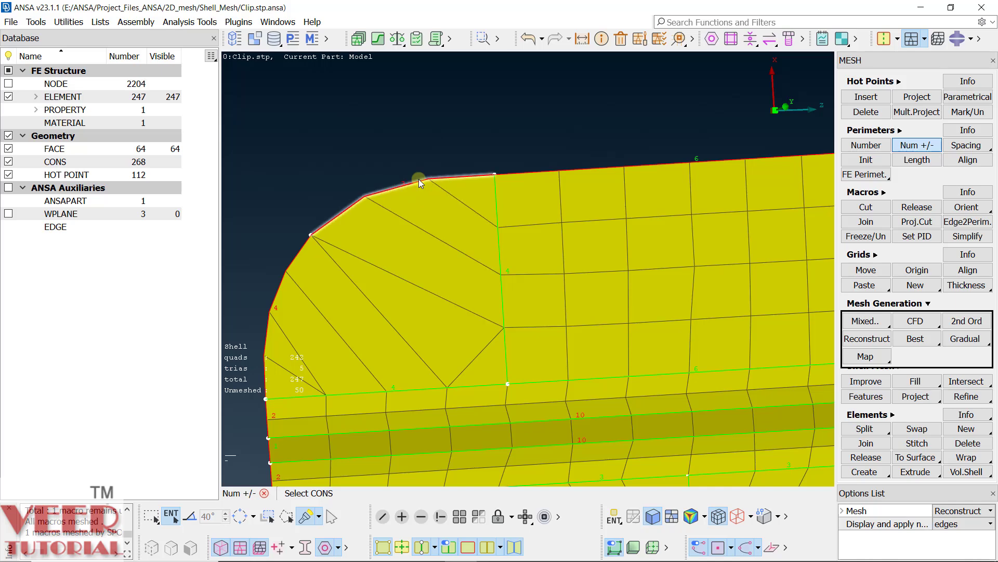
# Step: Cut the rounded corner face again, one element closer to the free end than the previous cut, from lower edge to outer edge
pyautogui.scroll(-3, 365, 311)
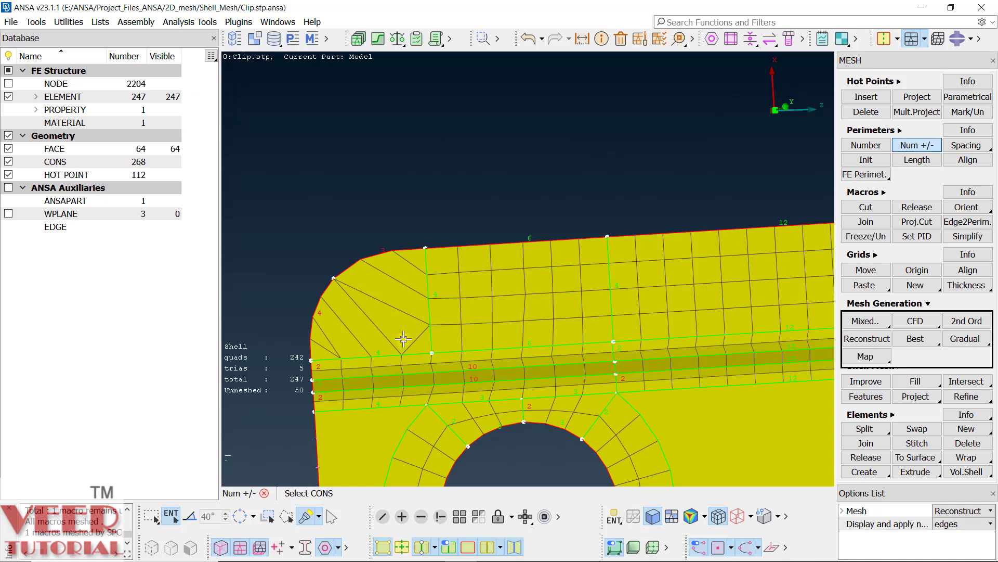
pyautogui.scroll(3, 401, 344)
pyautogui.click(868, 207)
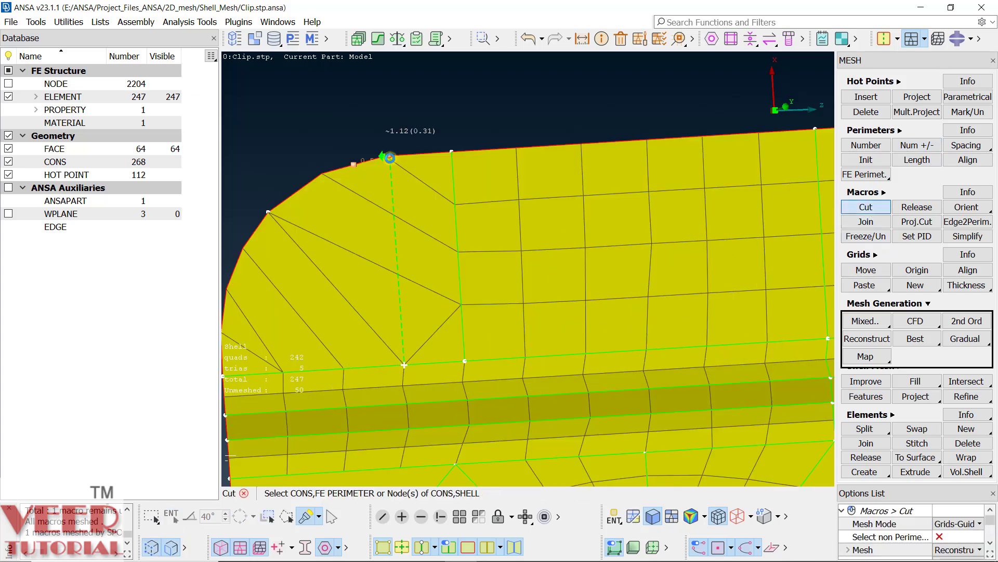
pyautogui.click(390, 157)
pyautogui.scroll(-3, 376, 234)
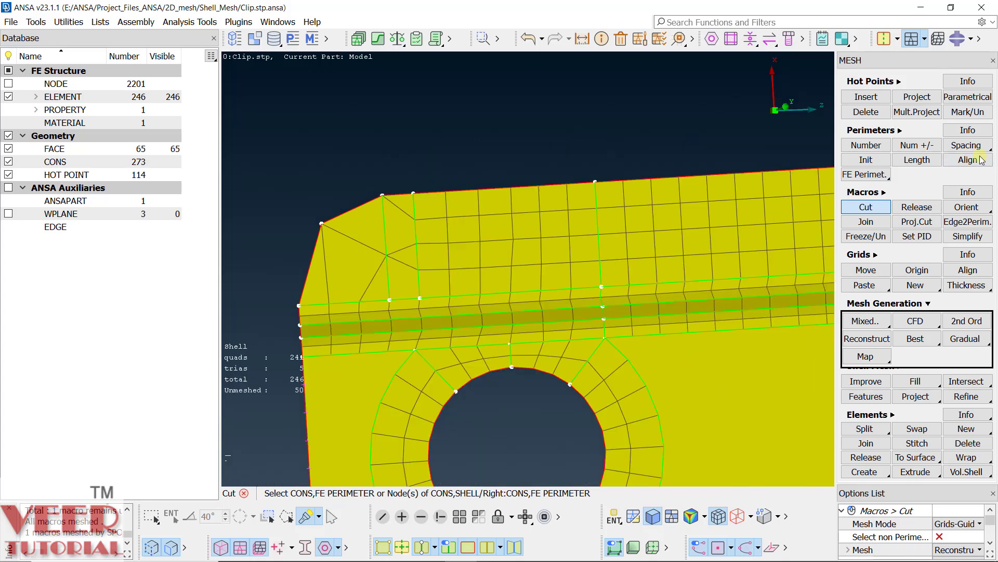
# Step: Set 4 elements on the newest cut edge of the rounded corner
pyautogui.click(908, 148)
pyautogui.click(383, 246)
pyautogui.click(382, 246)
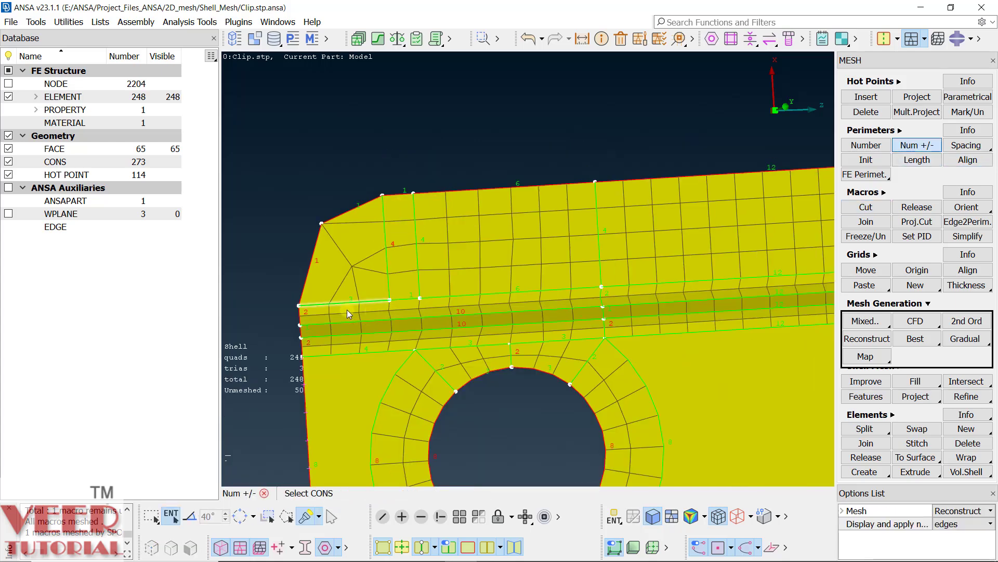
pyautogui.scroll(2, 335, 234)
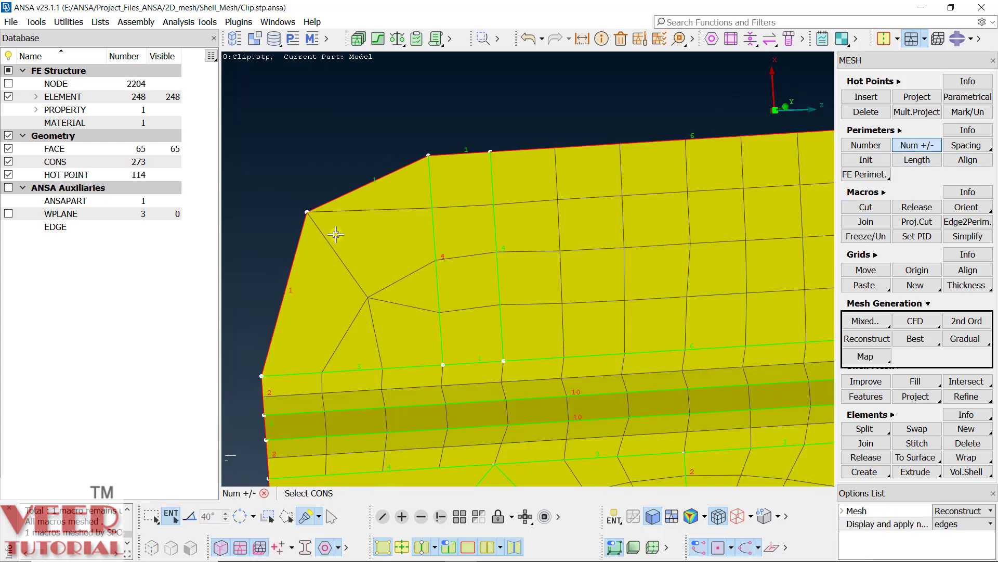
# Step: Increase the element counts on the rounded corner's outer edges to 3 on the upper edge and 4 on the free-end edge
pyautogui.click(378, 181)
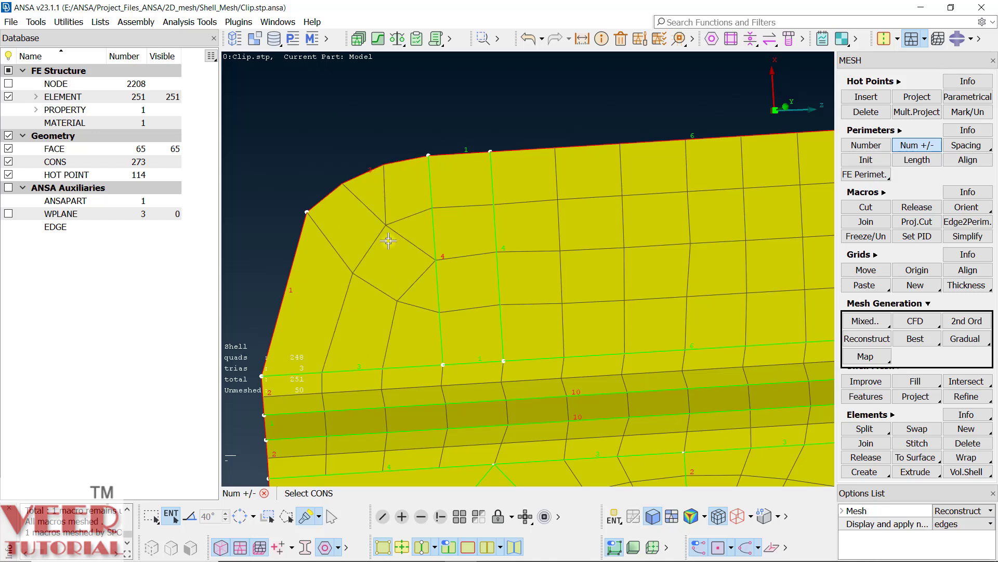
pyautogui.click(285, 302)
pyautogui.click(286, 303)
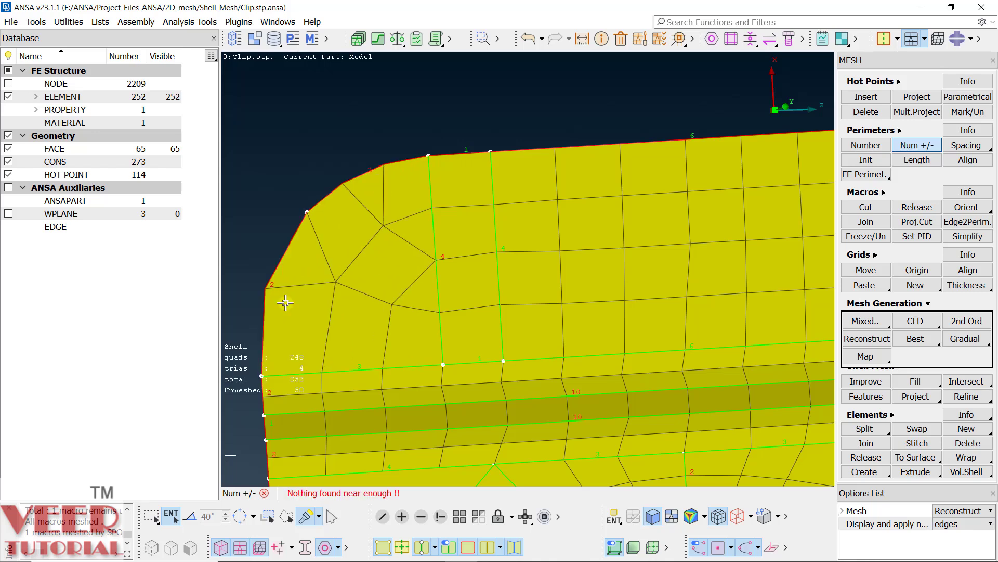
pyautogui.click(272, 306)
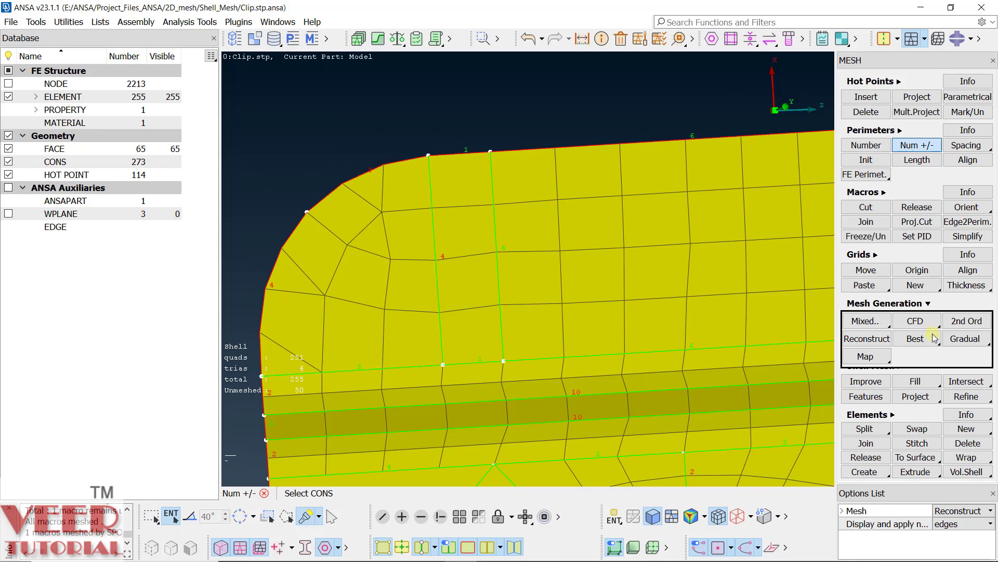
# Step: Remesh the rounded corner face with a 4 Sided mesh, using Mixed element type, Standard smoothing and perimeter spacing Off
pyautogui.click(927, 305)
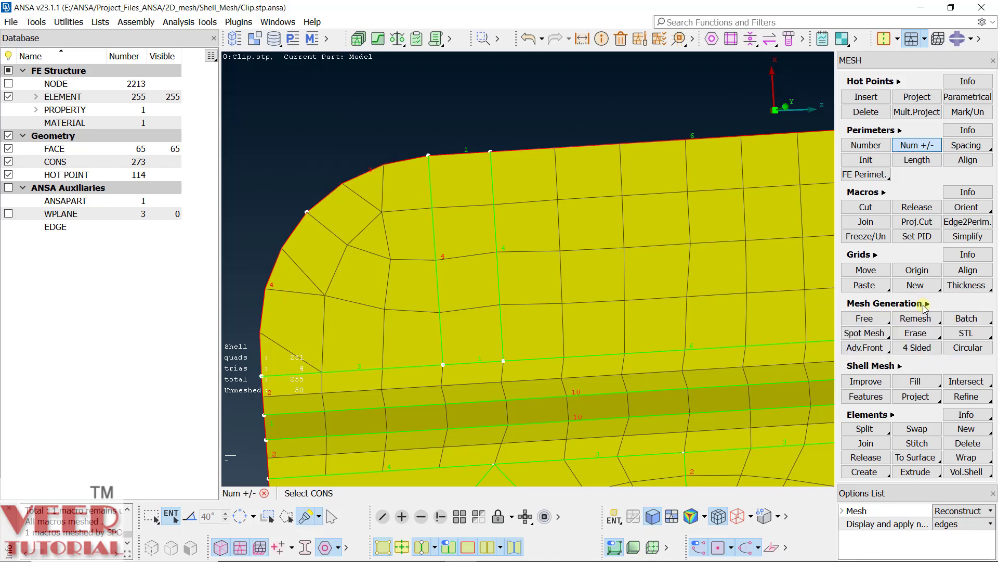
pyautogui.click(929, 349)
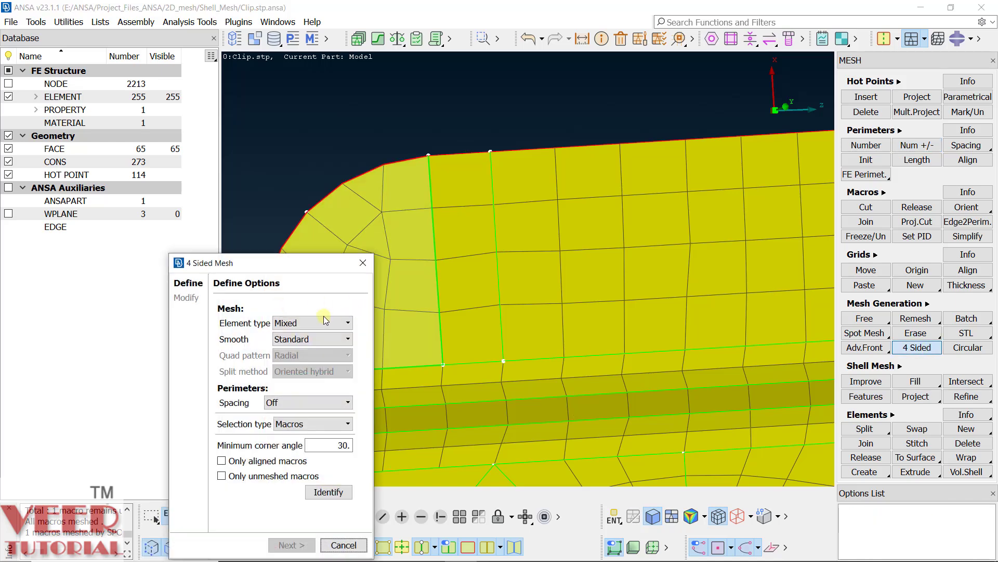
pyautogui.click(391, 237)
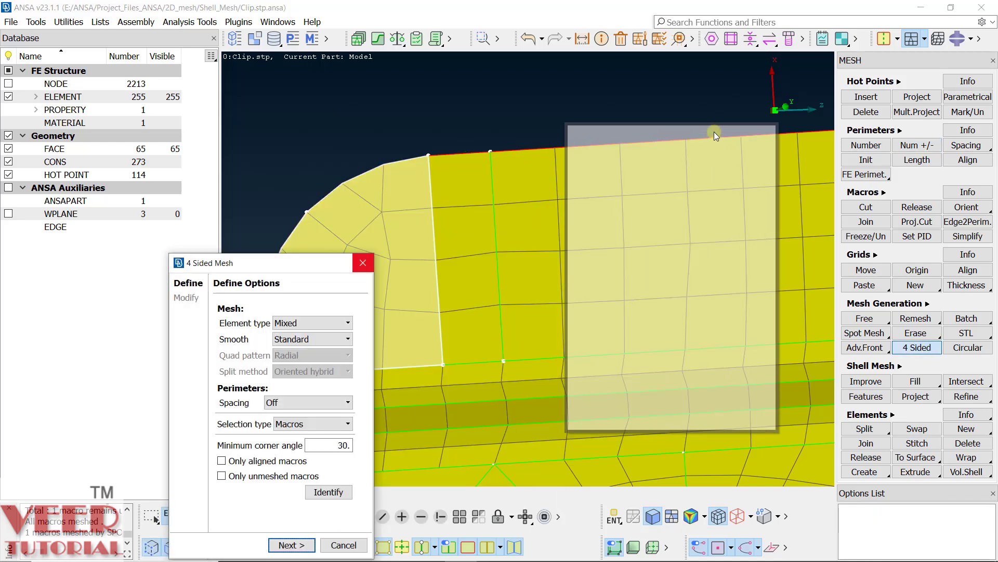
pyautogui.click(698, 415)
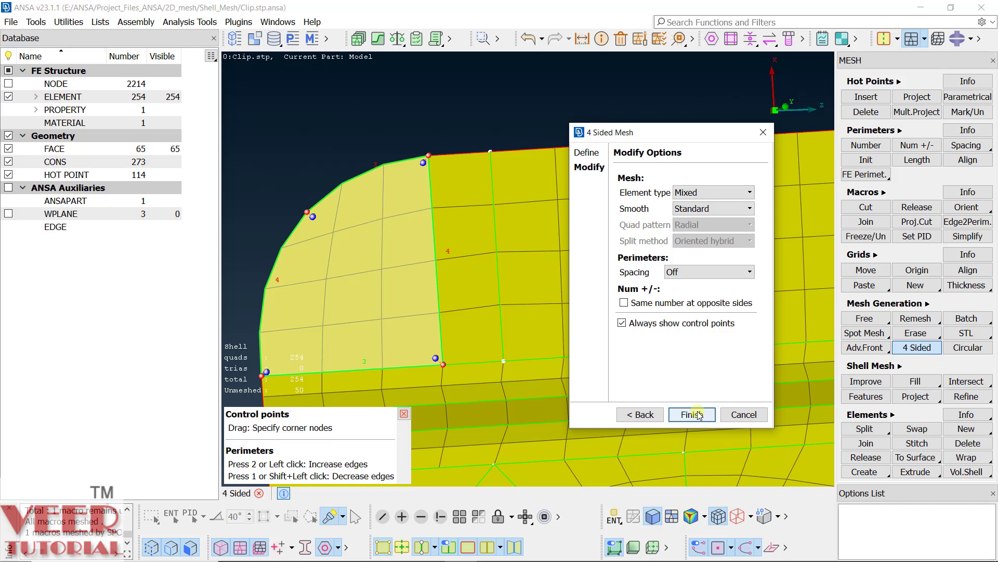
pyautogui.click(692, 415)
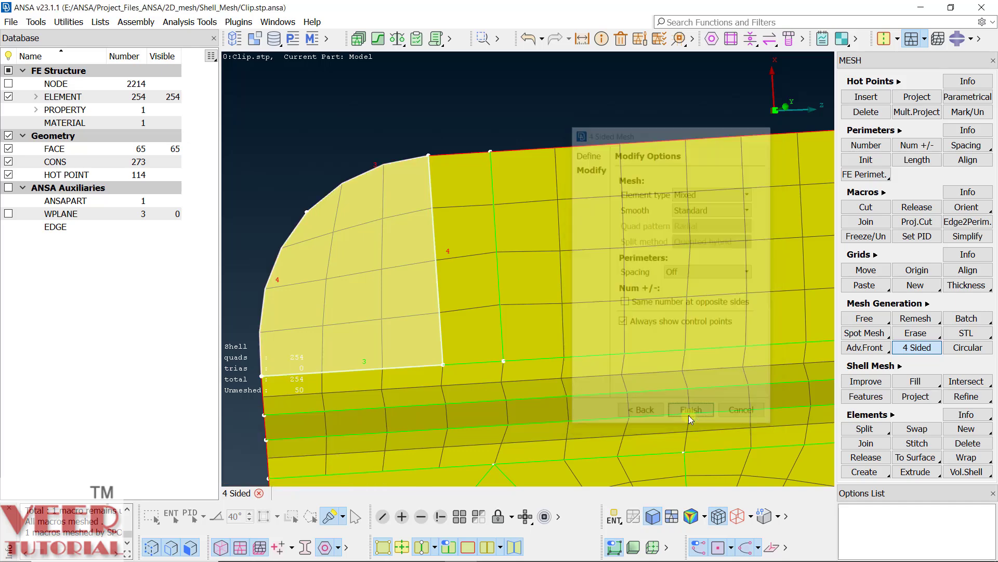
pyautogui.click(734, 415)
# Step: Measure the element edge length and the angle between adjacent element edges at the hot point on the rounded corner's outline
pyautogui.scroll(-3, 359, 255)
pyautogui.scroll(3, 359, 255)
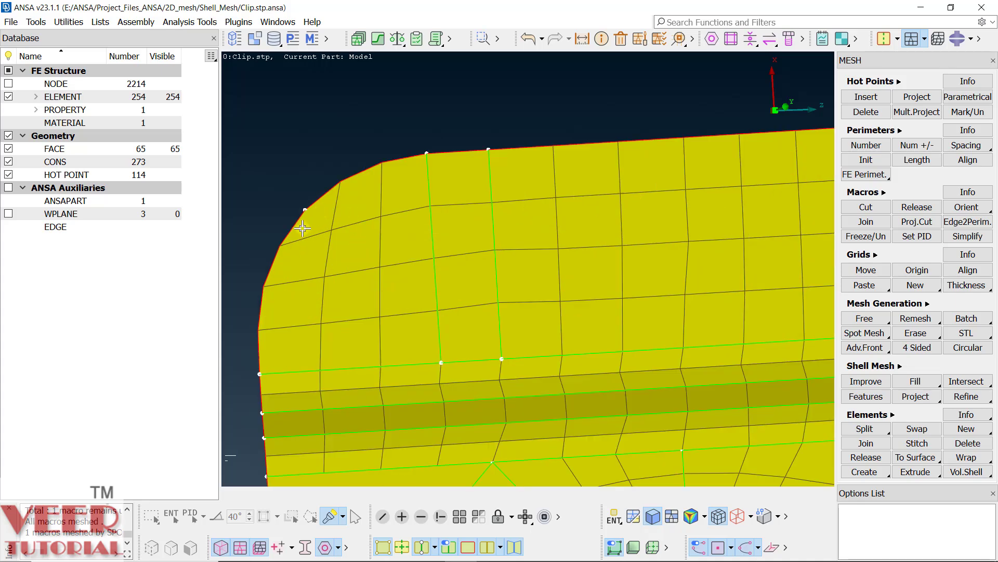
pyautogui.scroll(2, 266, 202)
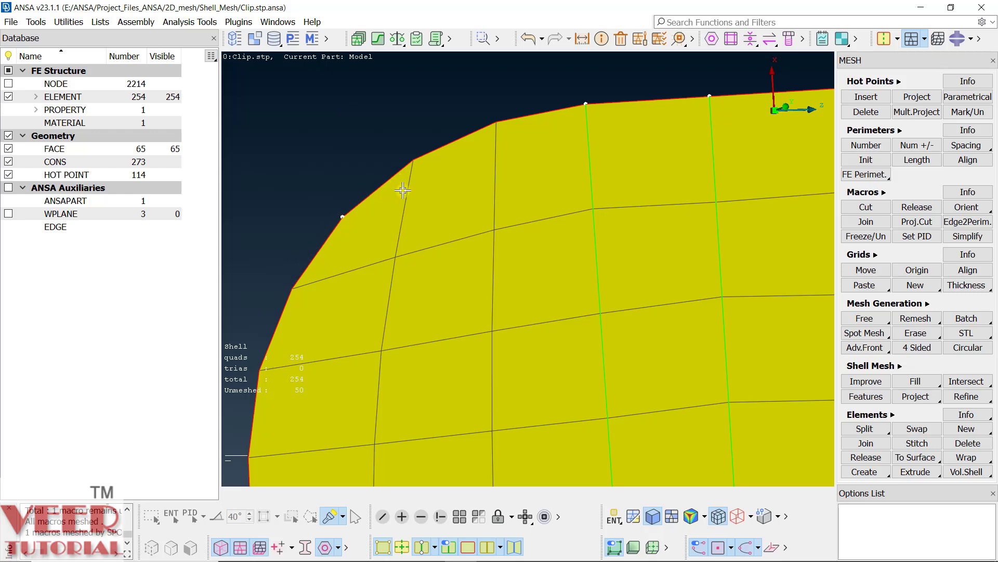
pyautogui.click(582, 39)
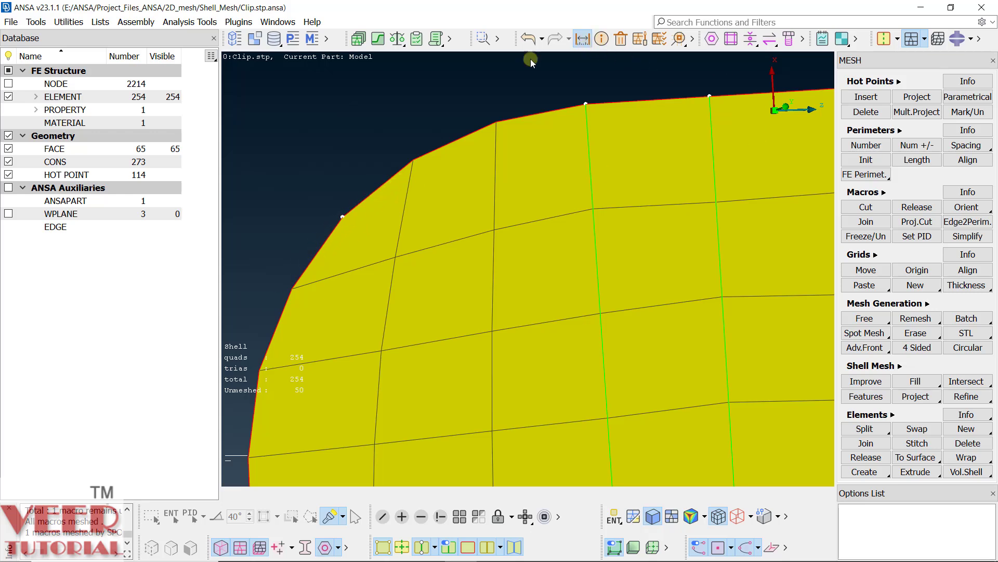
pyautogui.click(292, 287)
pyautogui.click(342, 216)
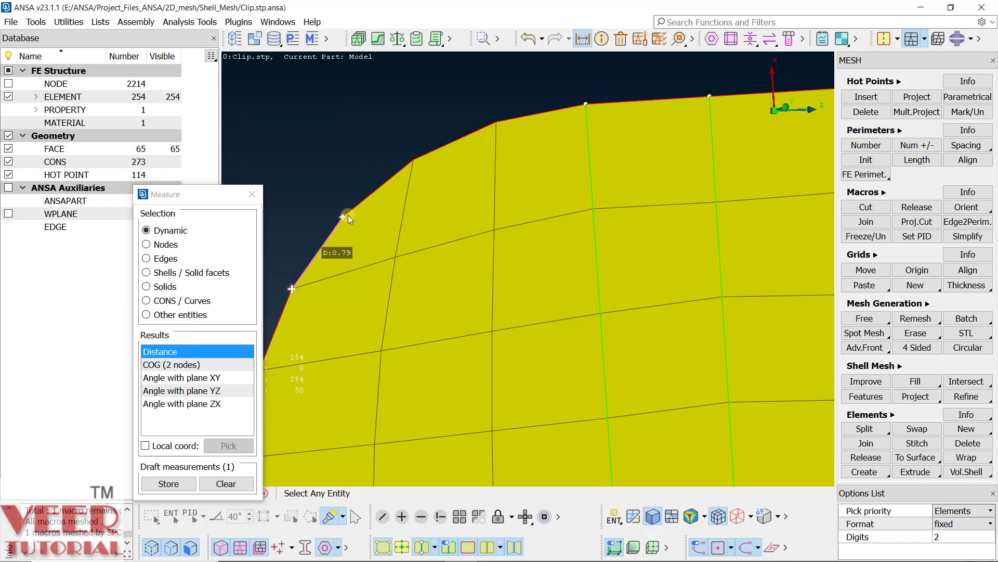
pyautogui.click(413, 158)
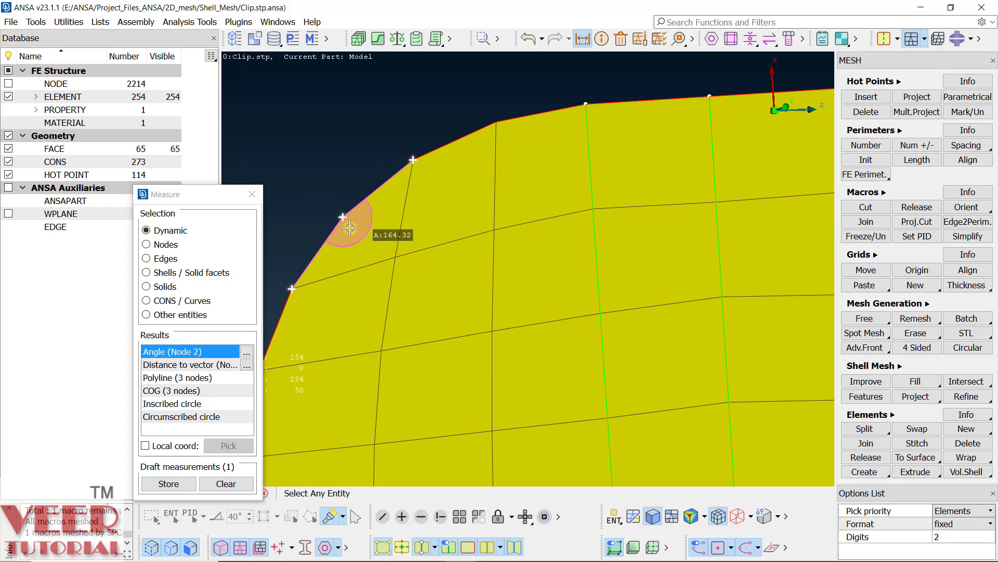
pyautogui.click(248, 200)
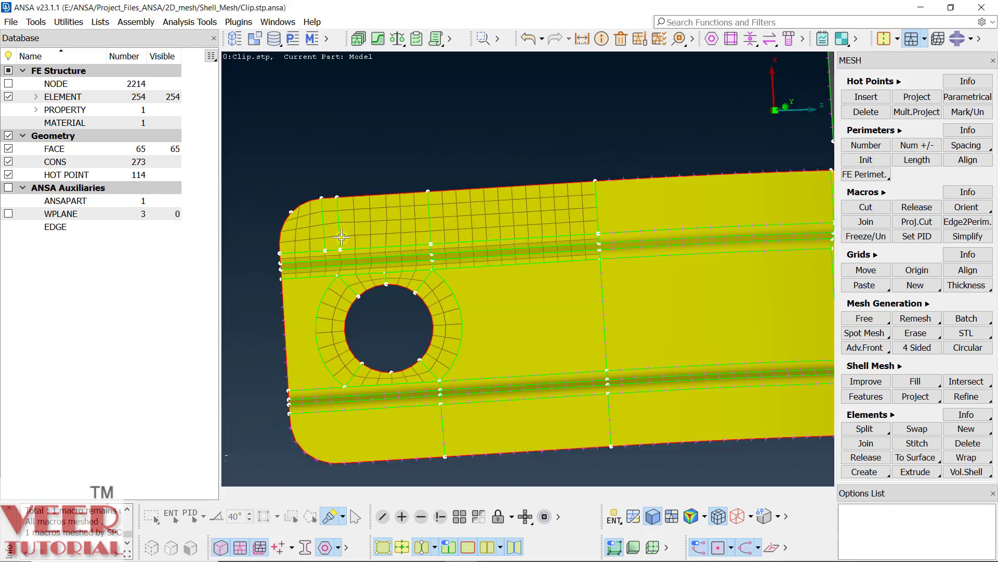
# Step: Mesh the faces on both sides of the hole, the lower bead and the lower strip including its rounded corner with the Best algorithm
pyautogui.scroll(-3, 372, 349)
pyautogui.scroll(5, 372, 358)
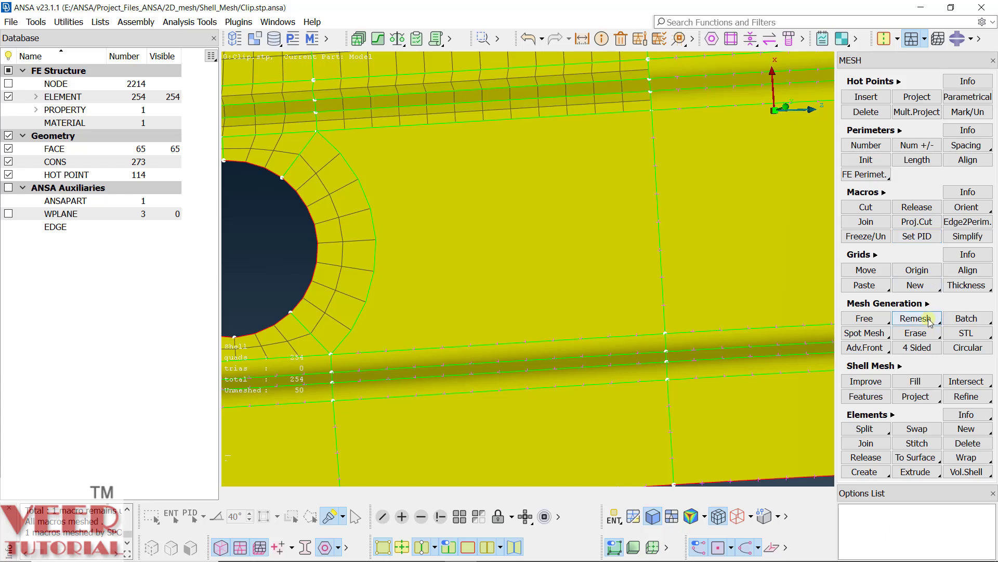
pyautogui.click(924, 304)
pyautogui.rightClick(924, 337)
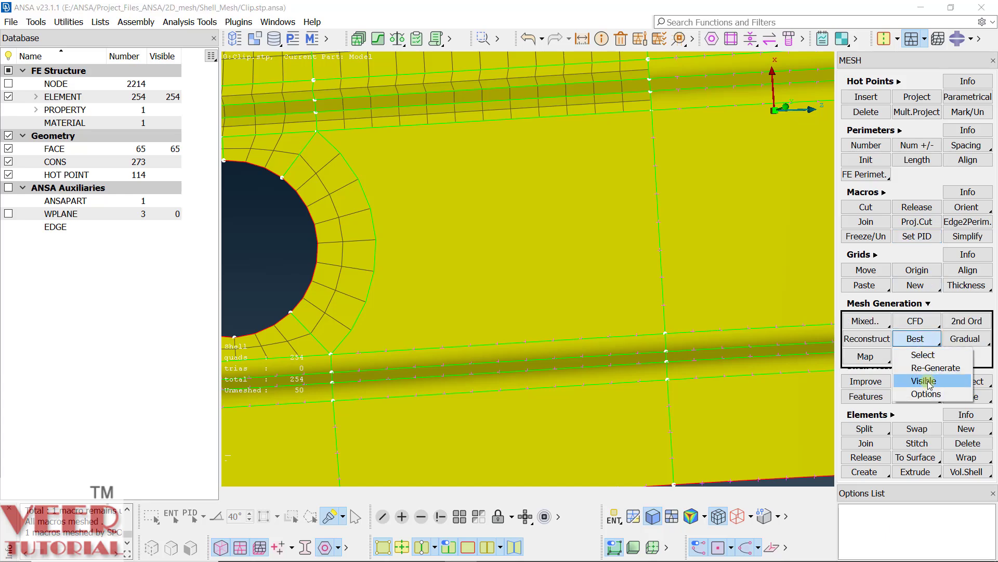
pyautogui.click(921, 354)
pyautogui.click(510, 237)
pyautogui.click(472, 374)
pyautogui.click(482, 443)
pyautogui.scroll(-5, 481, 443)
pyautogui.scroll(3, 413, 314)
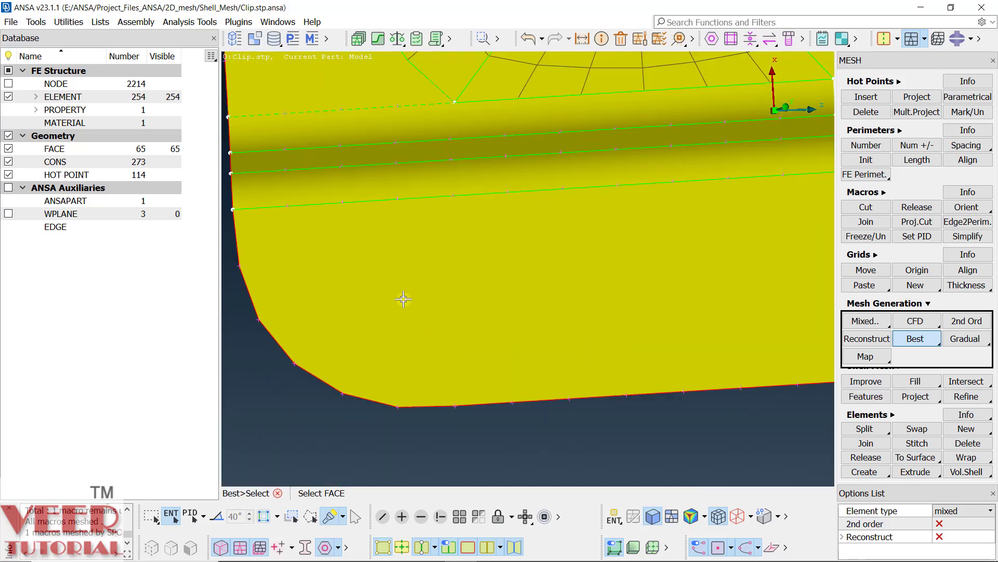
pyautogui.scroll(-2, 343, 200)
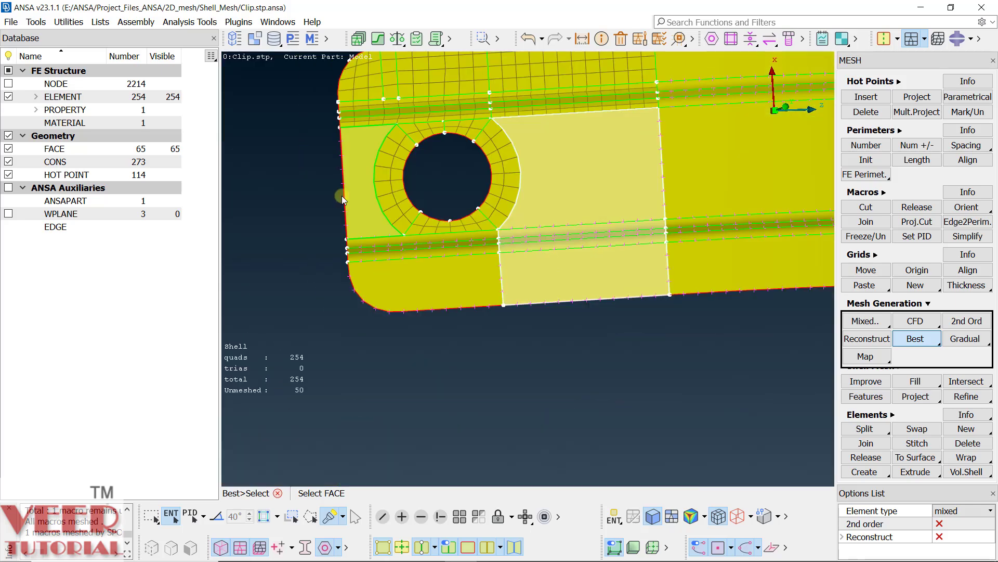
pyautogui.click(371, 311)
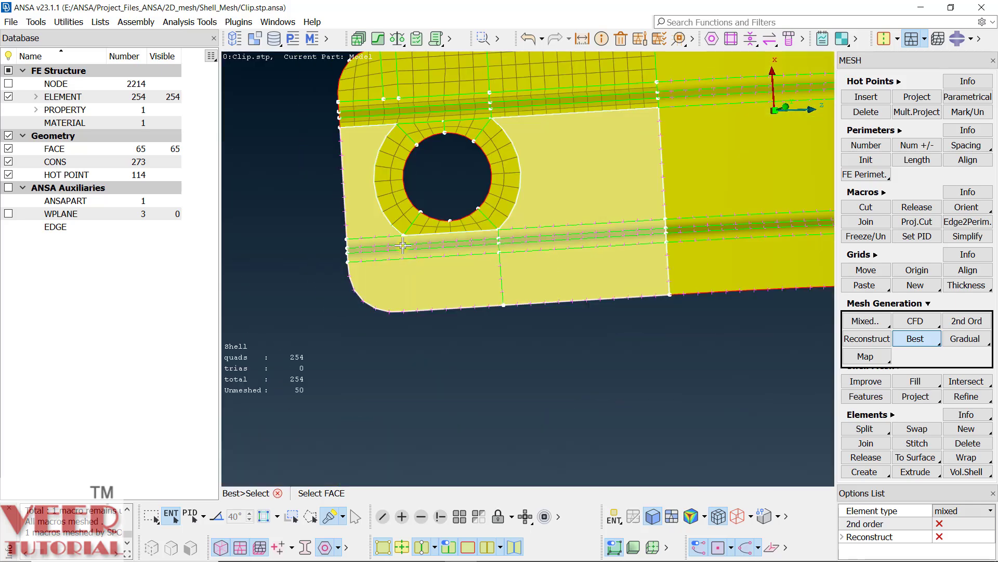
pyautogui.middleClick(663, 157)
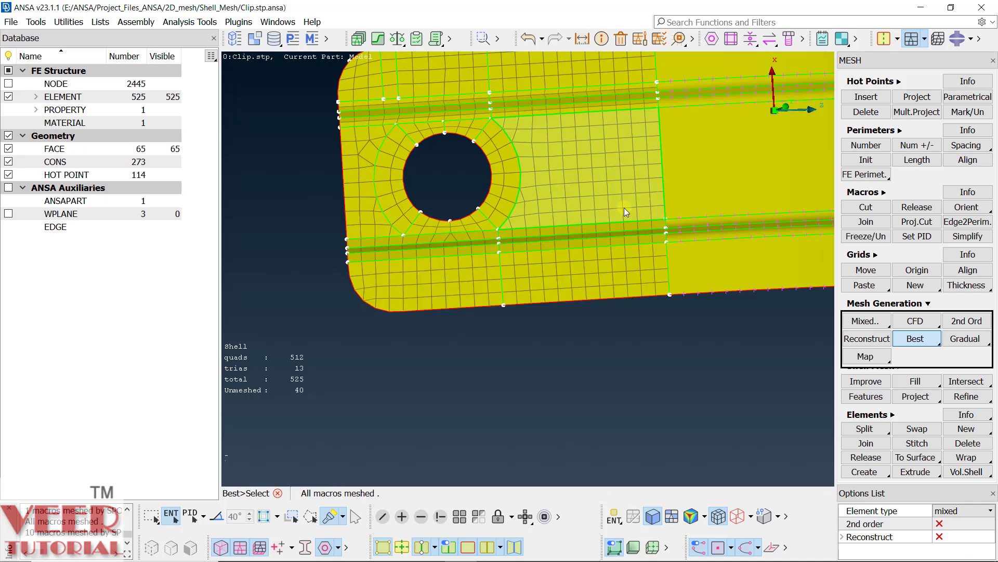
# Step: Set 10 elements on the lower bead lines beneath the hole and 2 on the bead's short edges at the free end
pyautogui.scroll(5, 519, 238)
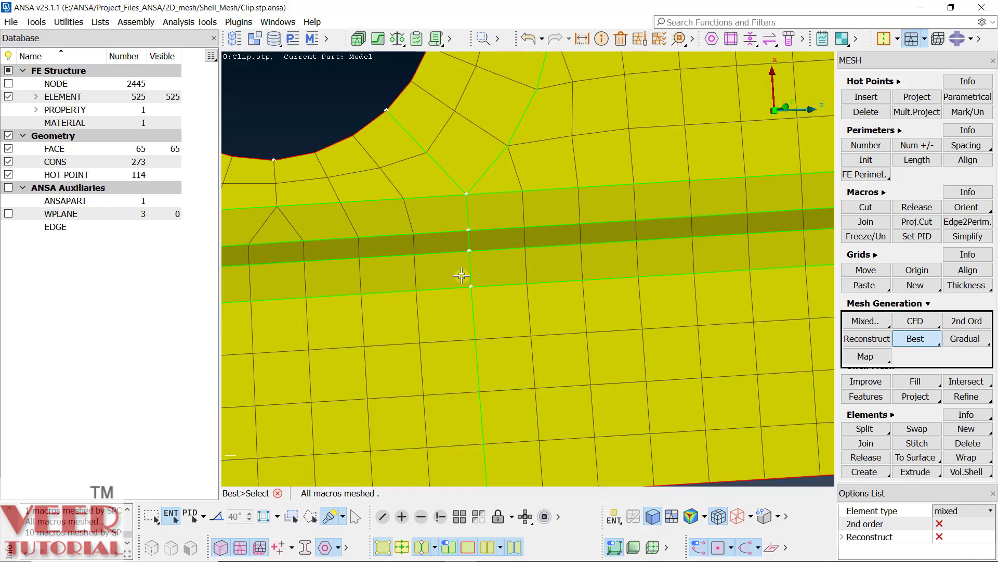
pyautogui.scroll(-5, 467, 329)
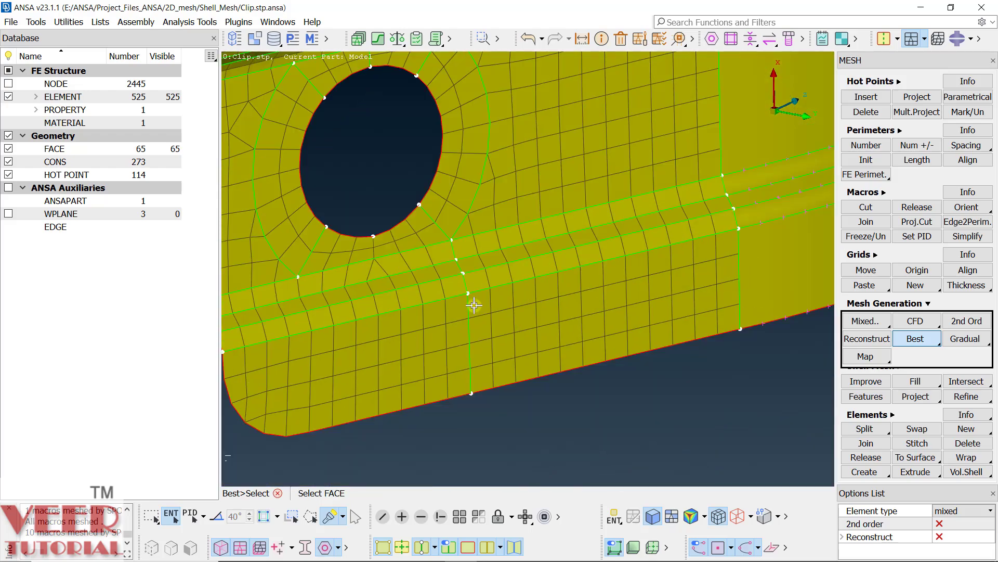
pyautogui.scroll(5, 381, 311)
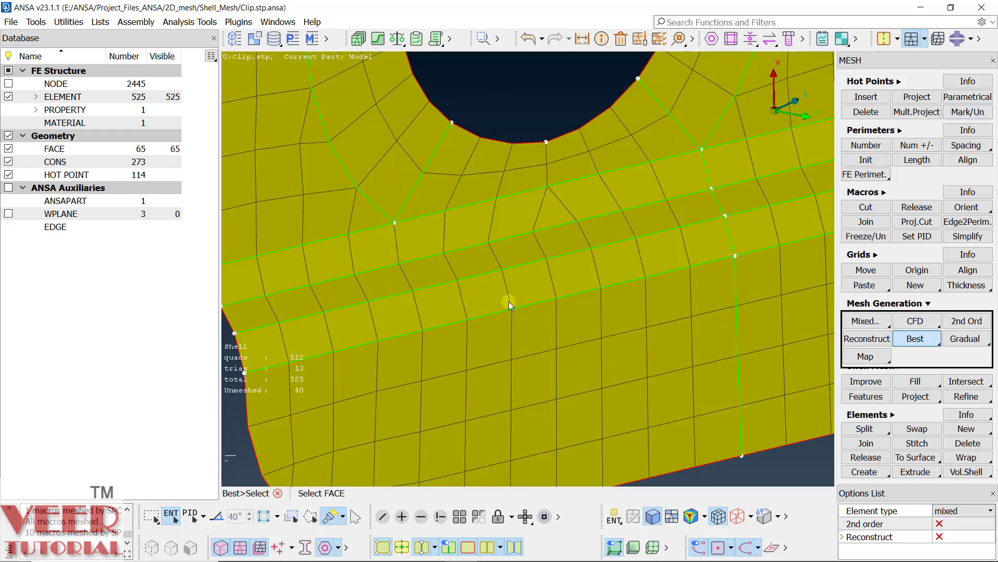
pyautogui.click(919, 142)
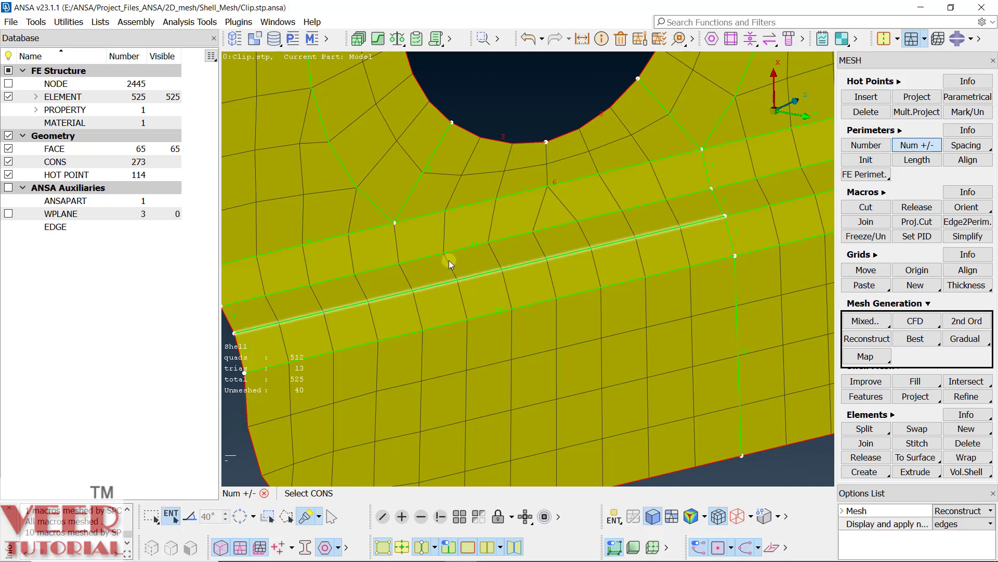
pyautogui.rightClick(453, 248)
pyautogui.click(482, 267)
pyautogui.click(491, 311)
pyautogui.scroll(-3, 358, 296)
pyautogui.scroll(5, 350, 305)
pyautogui.click(342, 311)
pyautogui.click(392, 444)
pyautogui.scroll(-5, 321, 414)
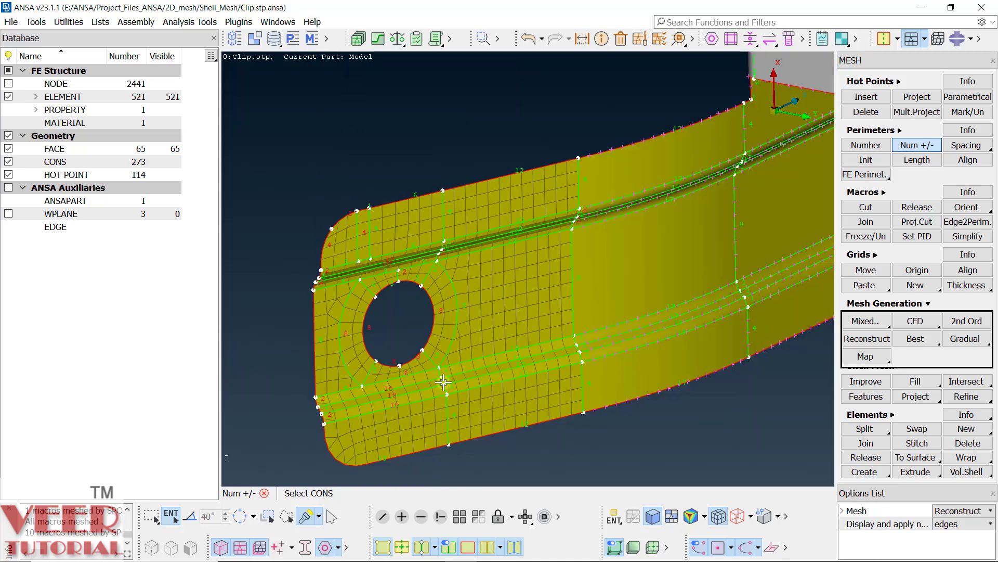
# Step: Set 2 elements on the lower bead's short edges at the two section lines between the hole and the unmeshed arm
pyautogui.scroll(5, 450, 371)
pyautogui.scroll(-5, 394, 386)
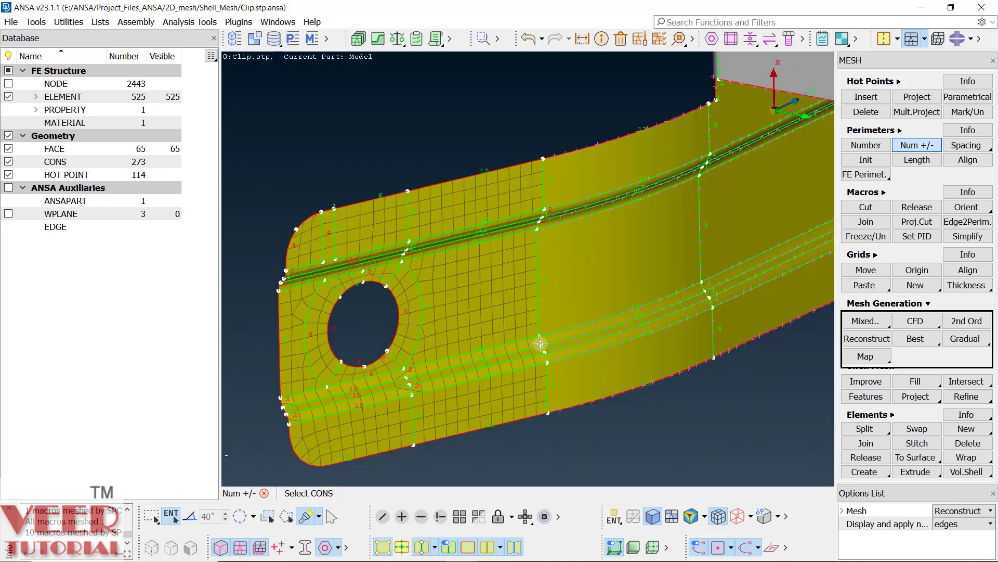
pyautogui.scroll(5, 539, 339)
pyautogui.click(541, 338)
pyautogui.click(541, 338)
pyautogui.click(562, 395)
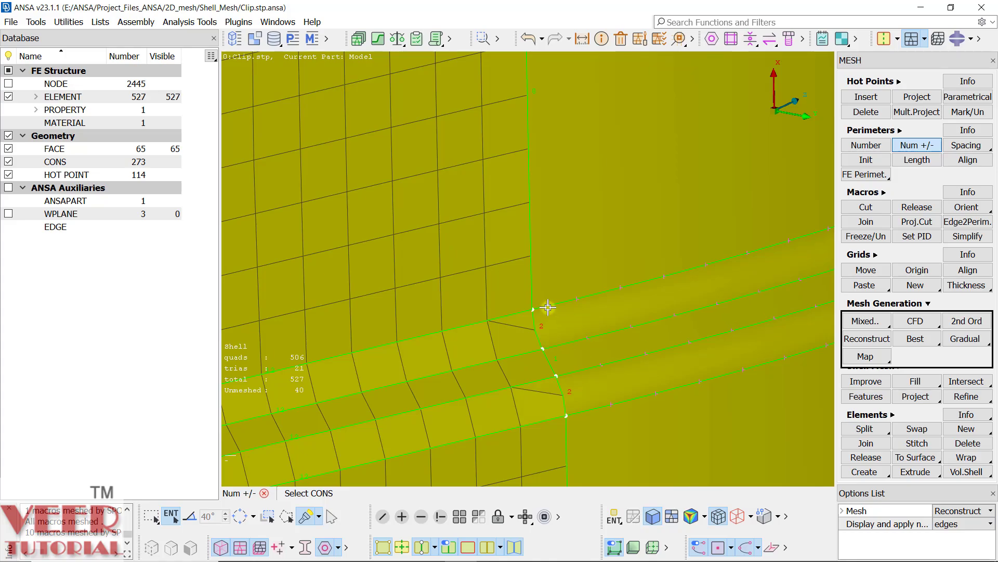
pyautogui.scroll(-5, 543, 341)
pyautogui.scroll(4, 520, 341)
pyautogui.scroll(4, 484, 347)
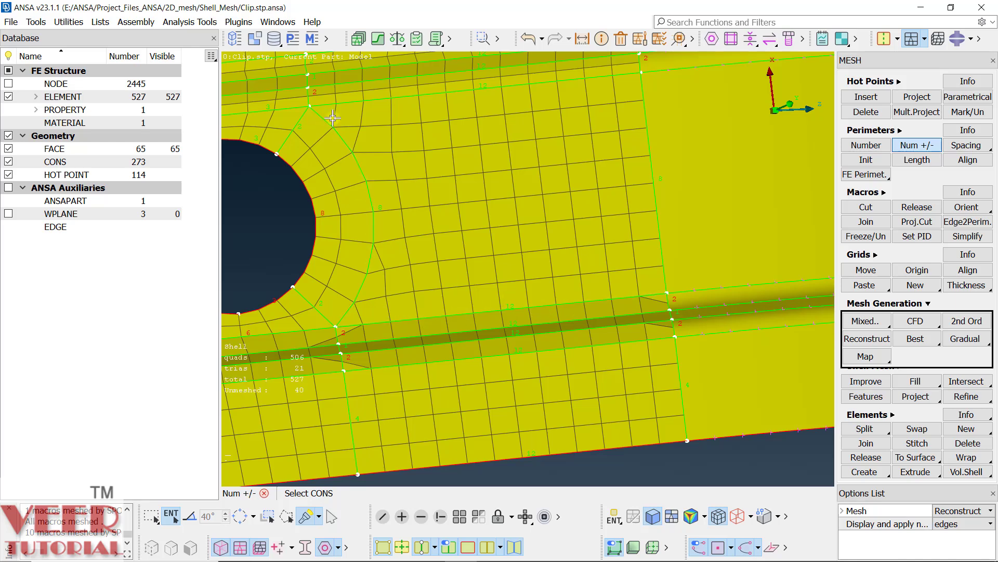
pyautogui.scroll(4, 351, 126)
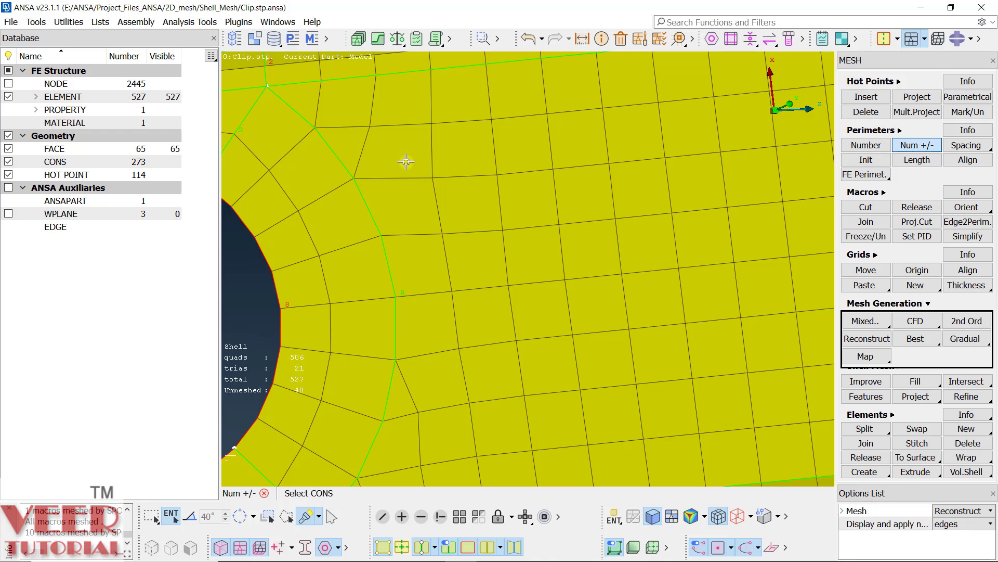
pyautogui.click(877, 428)
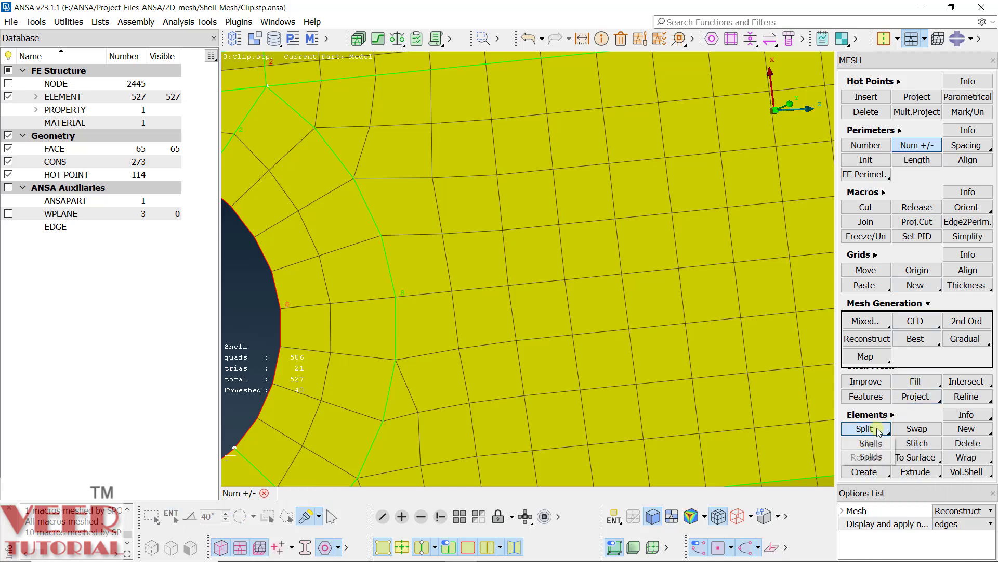
pyautogui.click(407, 233)
pyautogui.click(424, 293)
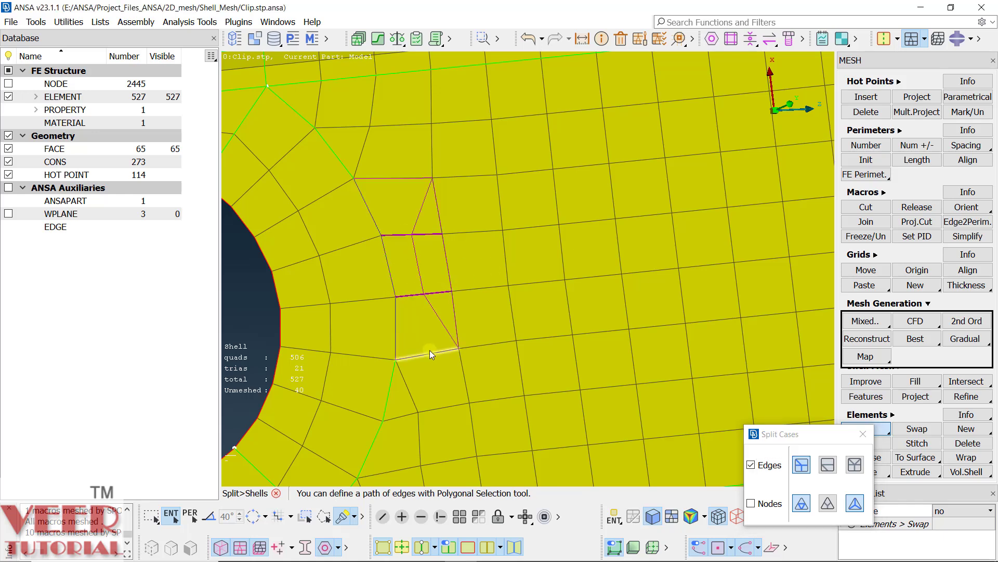
pyautogui.click(429, 351)
pyautogui.click(407, 180)
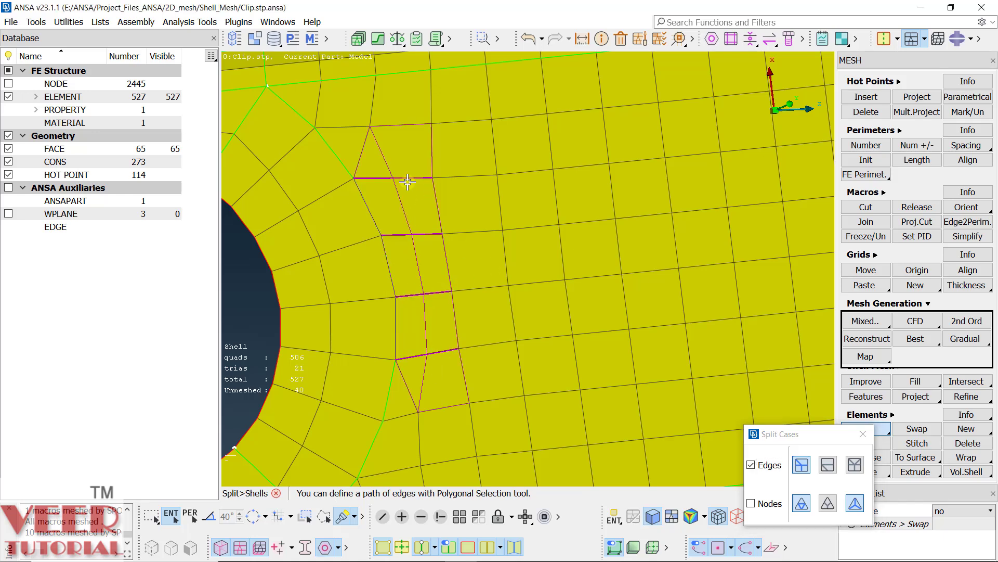
pyautogui.click(869, 438)
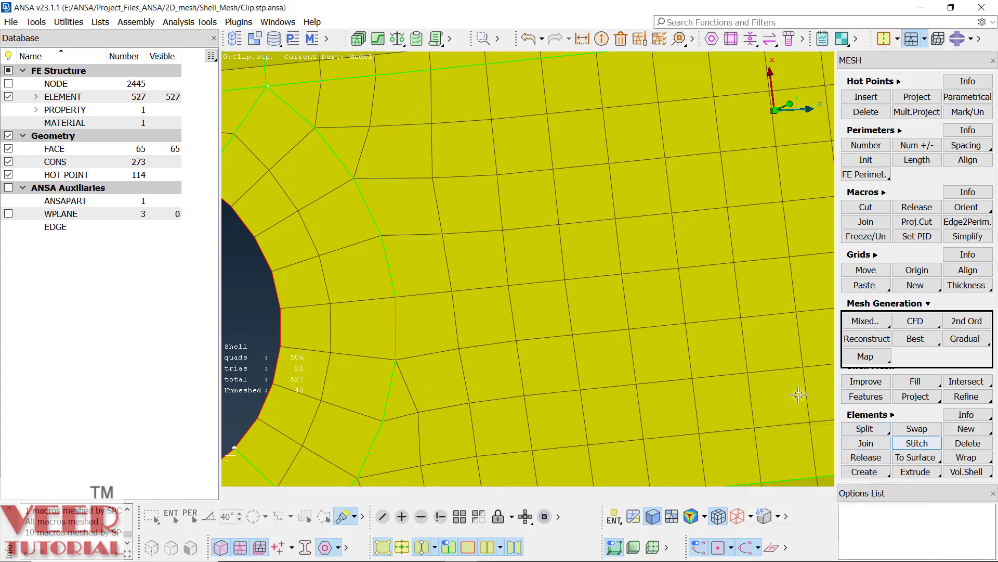
# Step: Split the column of shells beside the hole's outer ring, on the side away from the free end, through four successive element edges
pyautogui.click(865, 428)
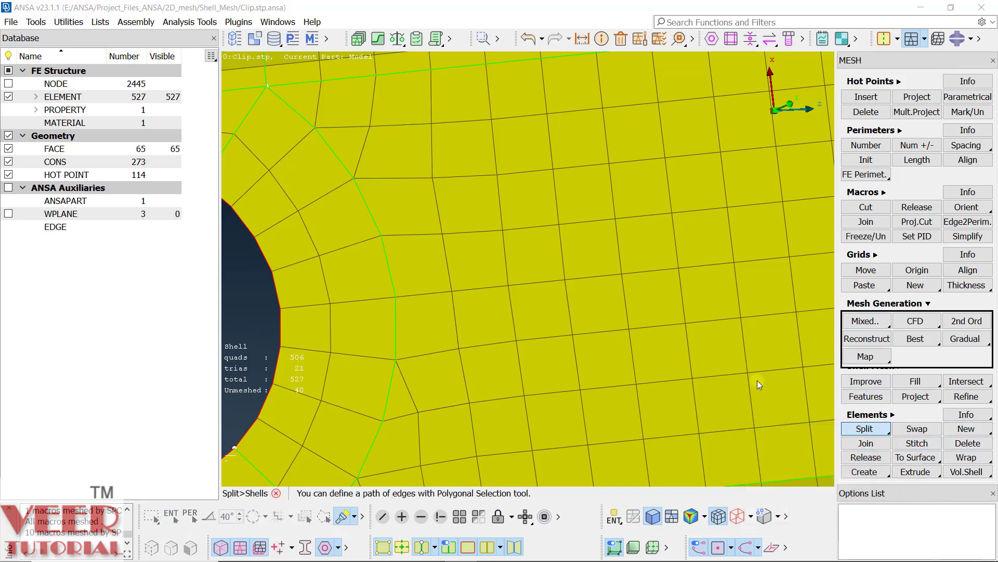
pyautogui.click(398, 177)
pyautogui.click(403, 234)
pyautogui.click(420, 298)
pyautogui.click(432, 346)
pyautogui.middleClick(458, 274)
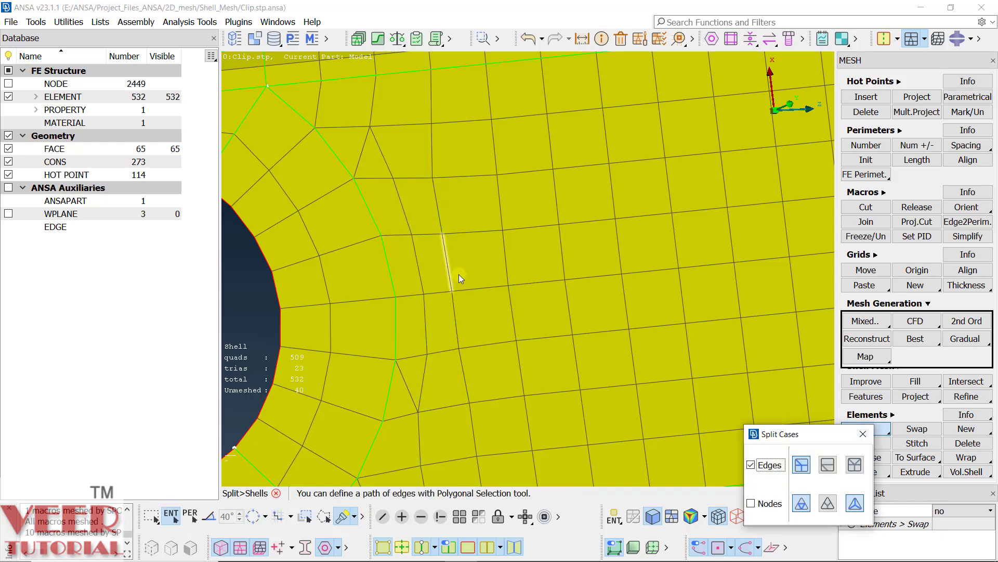
# Step: Join the triangles at both ends of the split shell column beside the hole's outer ring
pyautogui.press('Escape')
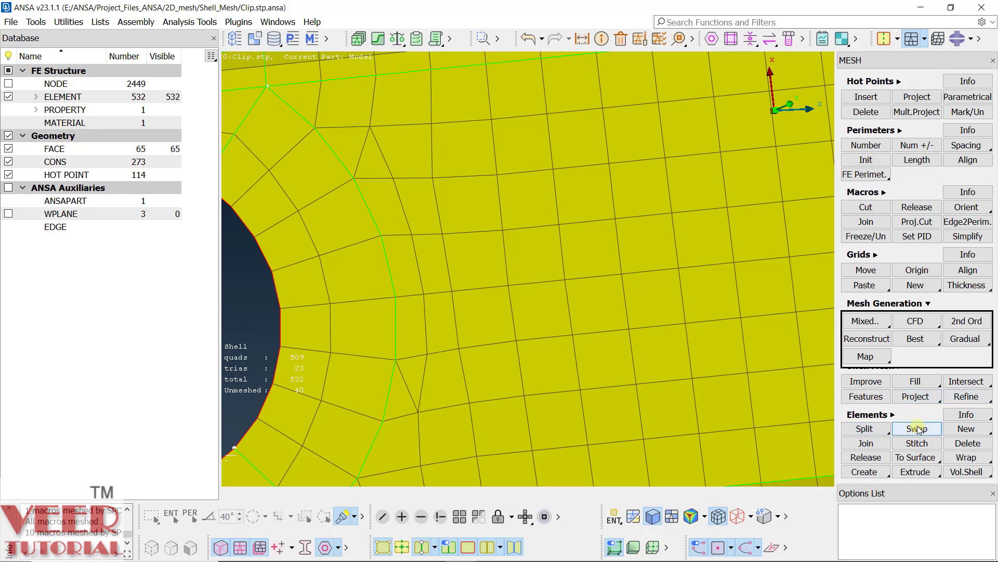
pyautogui.click(866, 443)
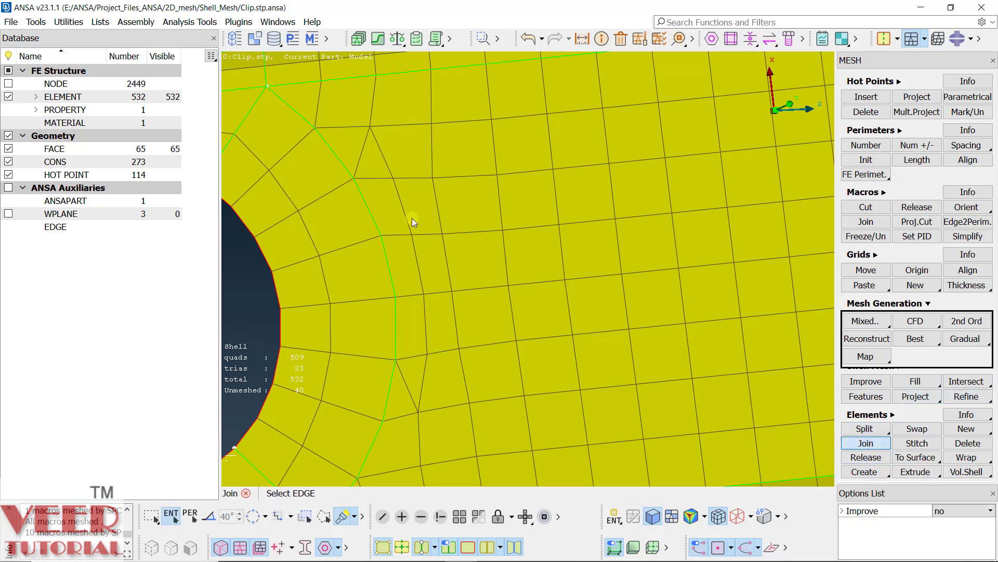
pyautogui.click(357, 163)
pyautogui.click(408, 387)
pyautogui.scroll(-3, 386, 275)
pyautogui.keyDown('ctrl'); pyautogui.moveTo(383, 361); pyautogui.dragTo(440, 341); pyautogui.keyUp('ctrl')
pyautogui.scroll(4, 537, 197)
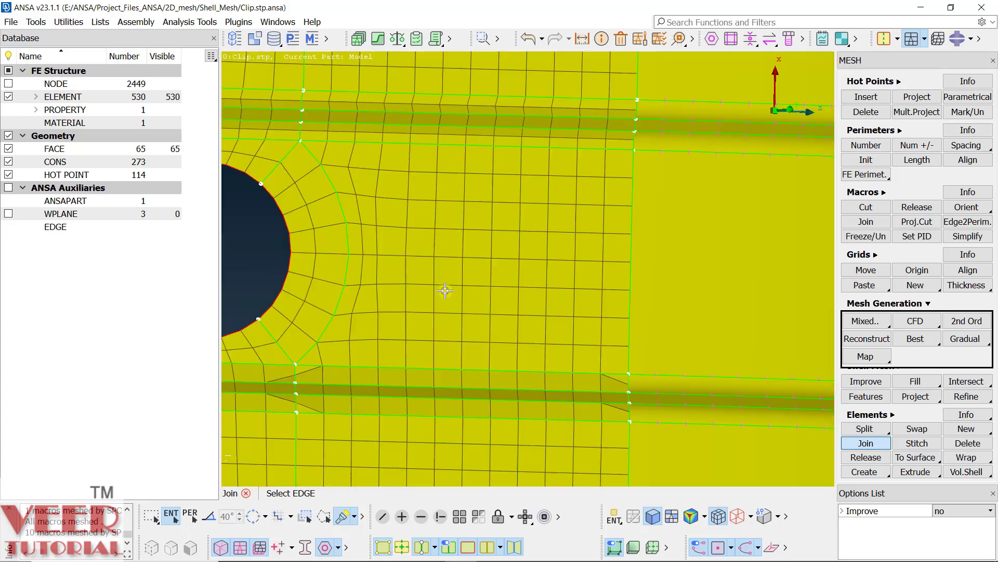
pyautogui.keyDown('ctrl'); pyautogui.moveTo(530, 187); pyautogui.dragTo(418, 248); pyautogui.keyUp('ctrl')
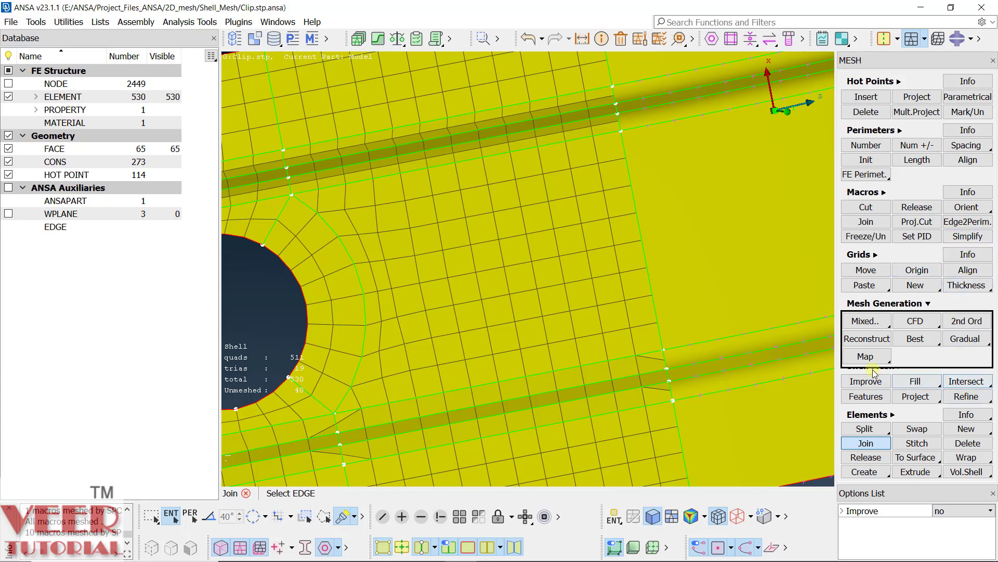
# Step: Smooth the shells between the hole's outer ring and the unmeshed part of the arm, excluding the ring's shells
pyautogui.click(922, 305)
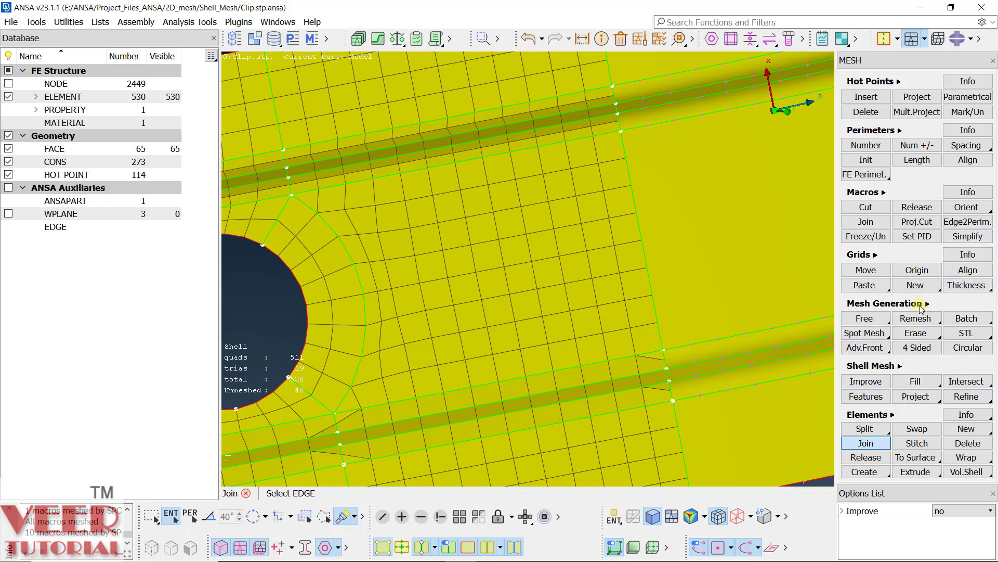
pyautogui.click(901, 367)
pyautogui.click(965, 383)
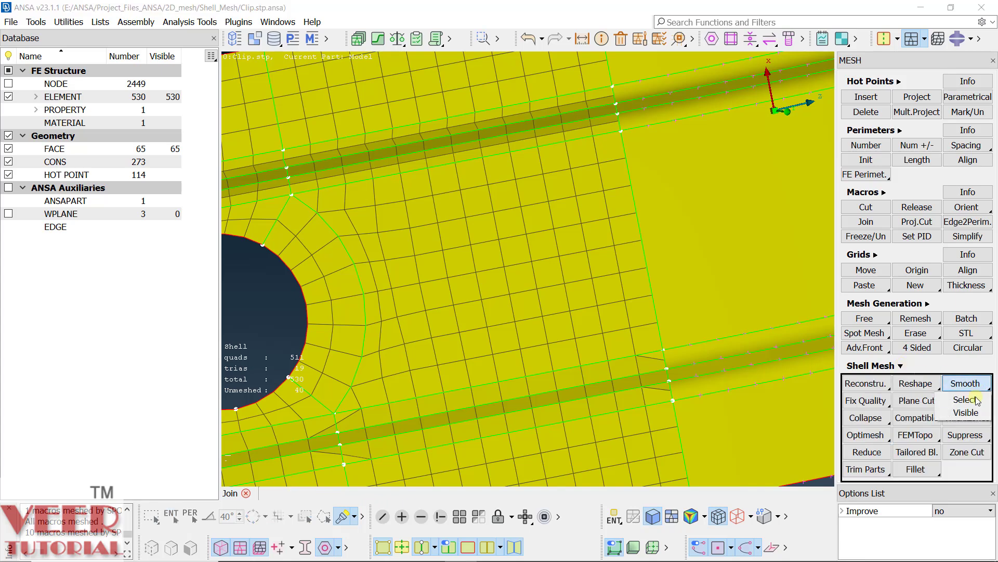
pyautogui.click(967, 400)
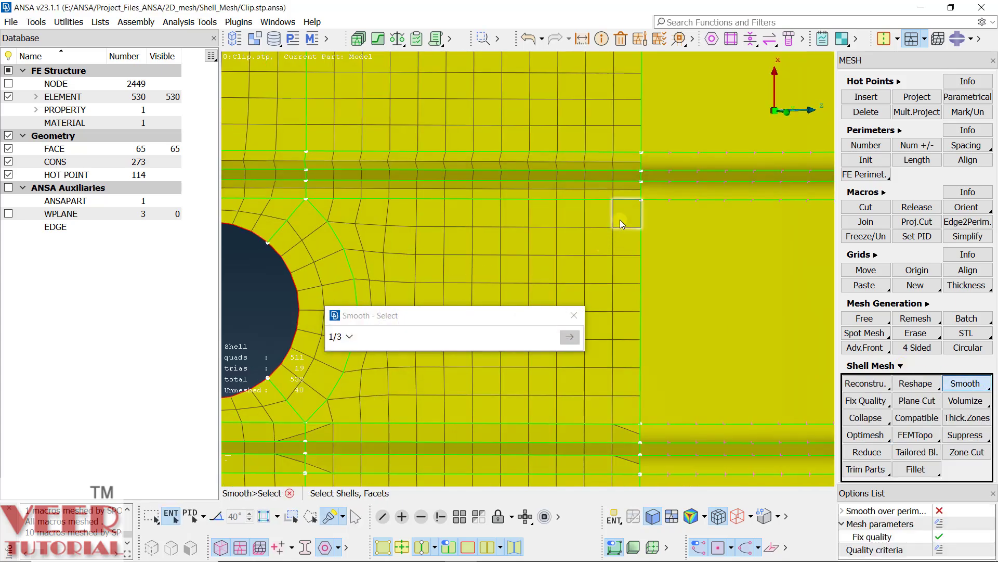
pyautogui.moveTo(654, 235); pyautogui.dragTo(387, 386)
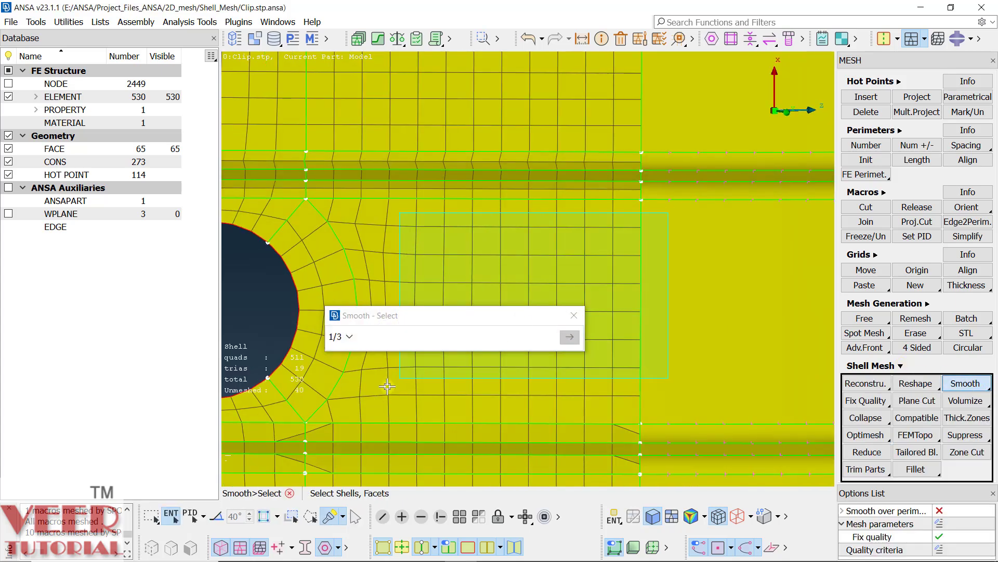
pyautogui.click(355, 414)
pyautogui.rightClick(339, 296)
pyautogui.moveTo(371, 317); pyautogui.dragTo(514, 286)
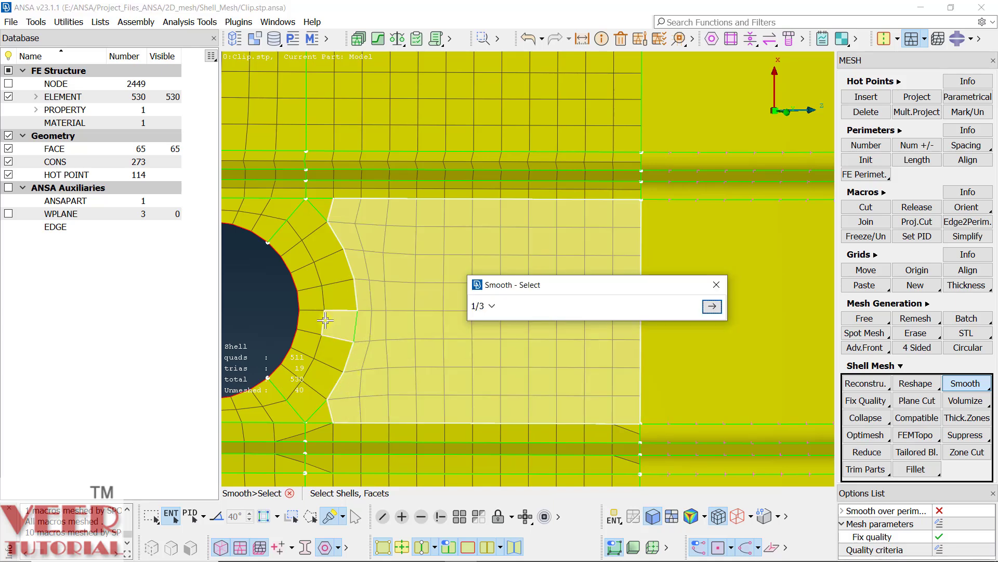
pyautogui.rightClick(342, 315)
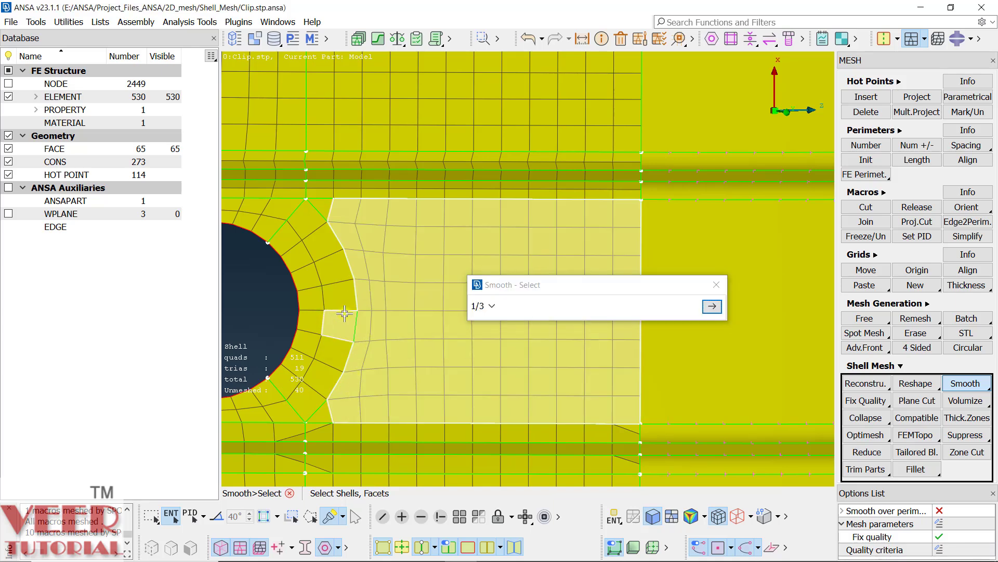
pyautogui.click(717, 313)
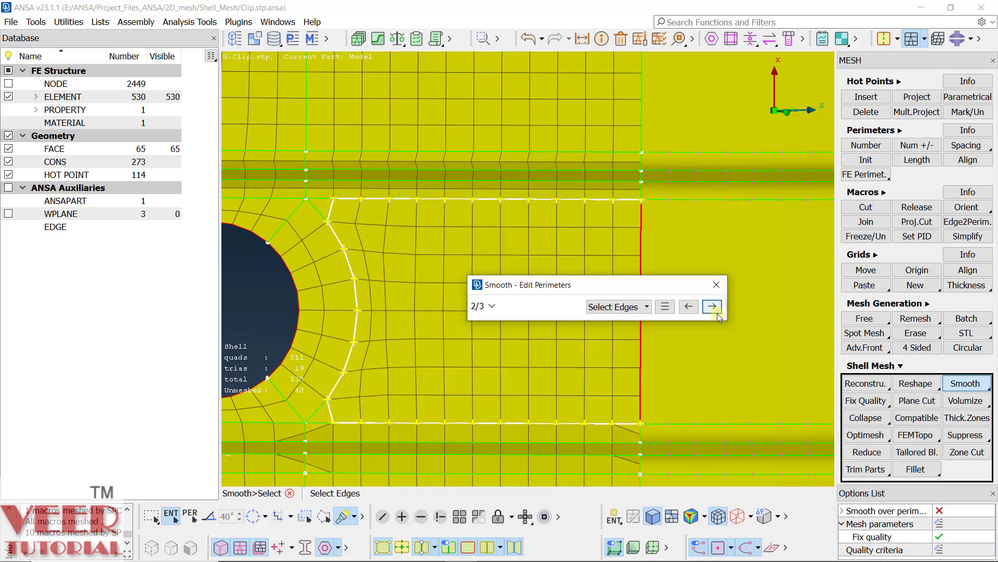
pyautogui.click(712, 307)
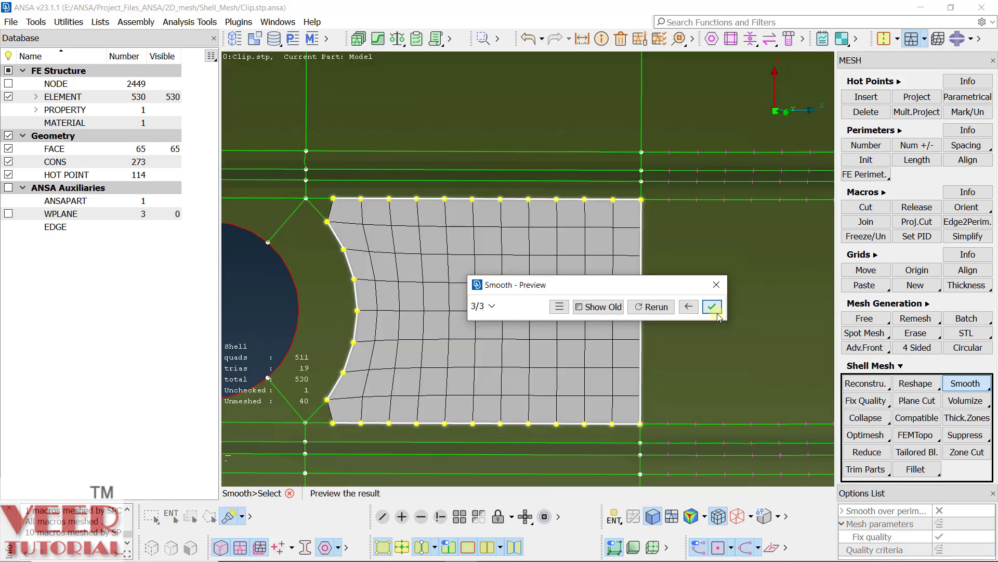
pyautogui.click(712, 307)
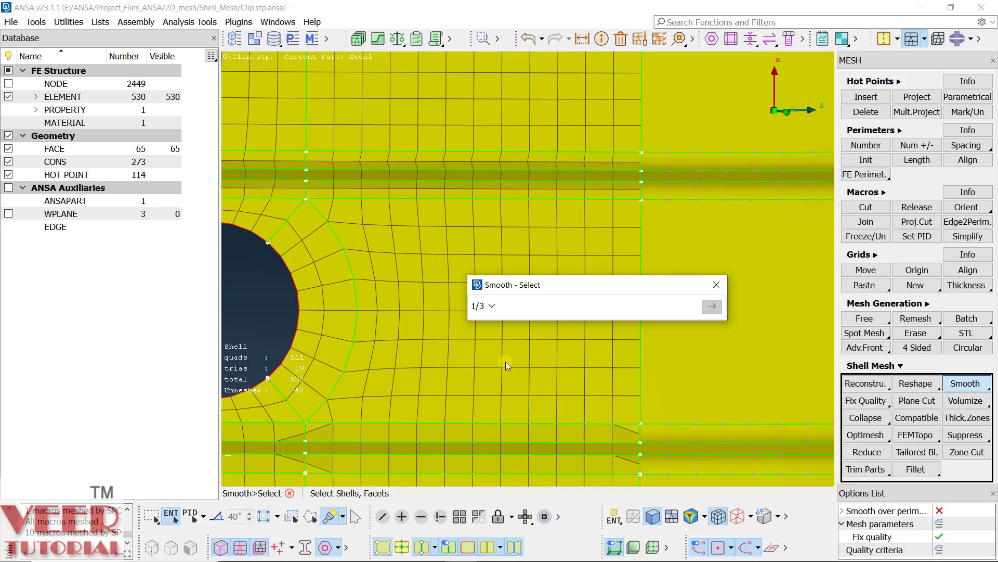
pyautogui.click(725, 288)
# Step: Regenerate the mesh on the lower bead's four outer faces with the Map algorithm, on both sides of the section line
pyautogui.scroll(-3, 483, 214)
pyautogui.scroll(2, 479, 192)
pyautogui.scroll(2, 467, 210)
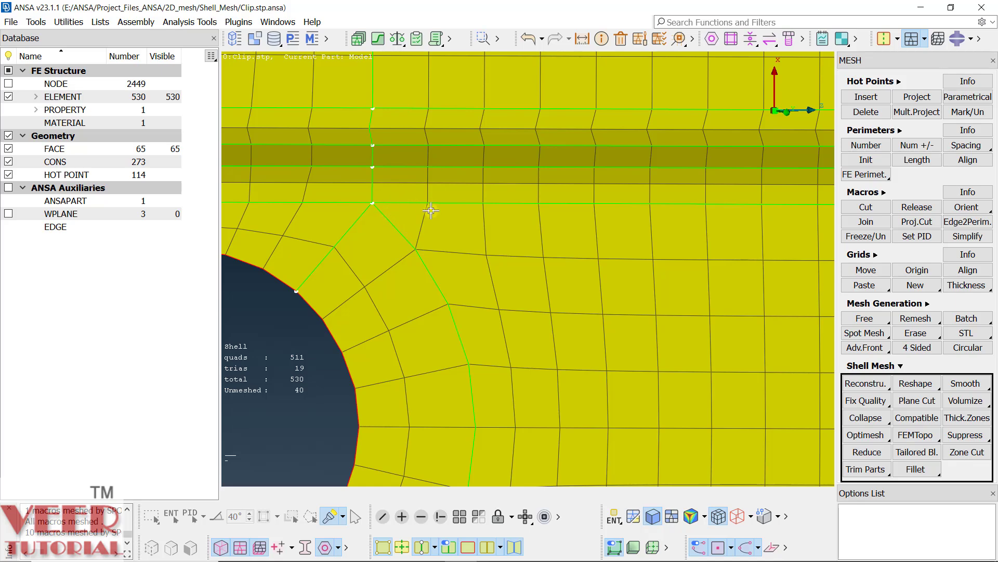
pyautogui.scroll(-10, 431, 211)
pyautogui.scroll(7, 434, 268)
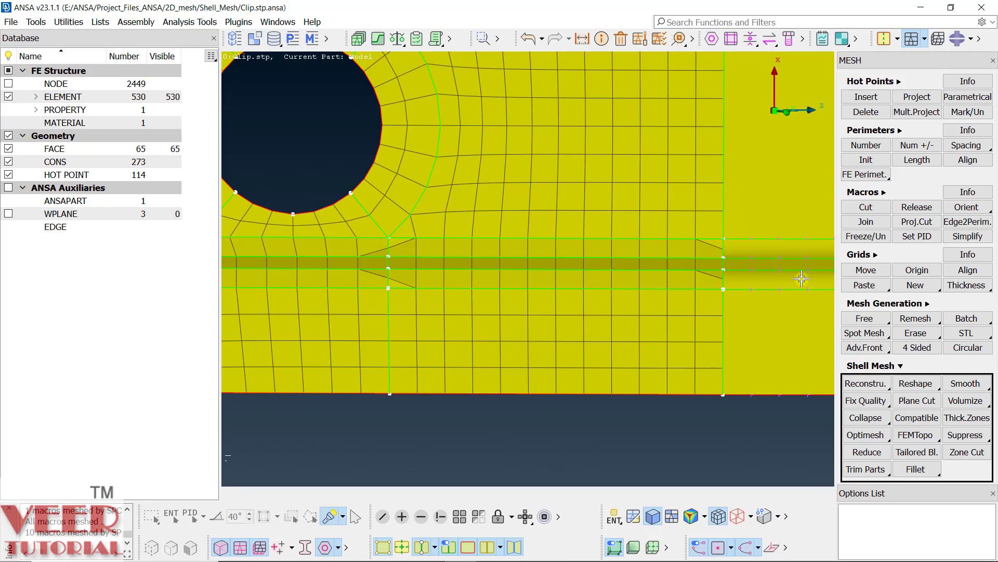
pyautogui.click(920, 306)
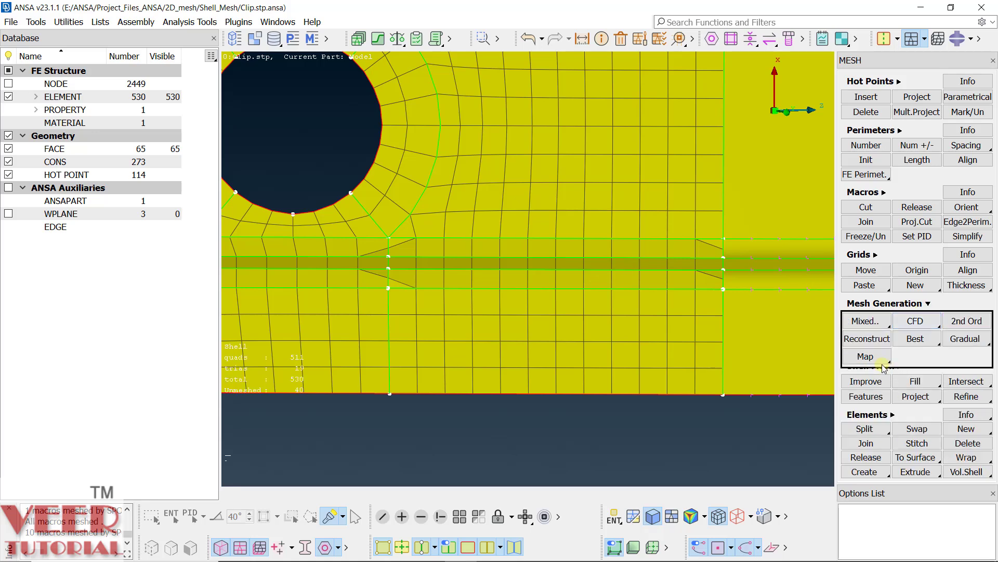
pyautogui.click(866, 356)
pyautogui.click(495, 255)
pyautogui.click(491, 282)
pyautogui.scroll(-5, 348, 260)
pyautogui.scroll(7, 343, 245)
pyautogui.click(358, 265)
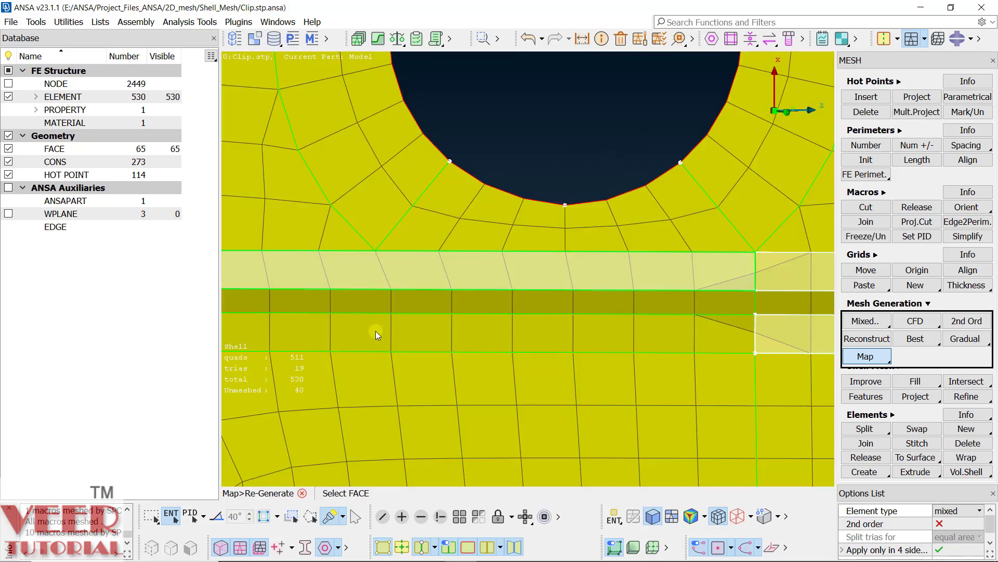
pyautogui.click(376, 327)
pyautogui.scroll(-4, 379, 329)
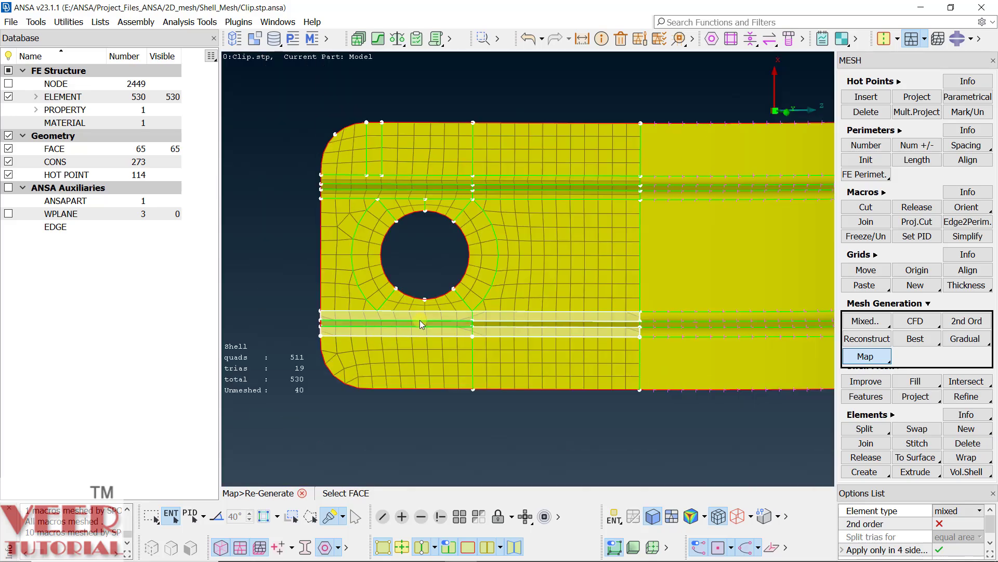
pyautogui.middleClick(420, 319)
# Step: Cut the lower strip's macro beside the rounded corner, from the third bead-line node from the free end to the outer edge
pyautogui.scroll(5, 392, 378)
pyautogui.keyDown('ctrl'); pyautogui.moveTo(392, 378); pyautogui.dragTo(326, 424); pyautogui.keyUp('ctrl')
pyautogui.scroll(1, 283, 449)
pyautogui.scroll(-1, 380, 310)
pyautogui.scroll(1, 364, 315)
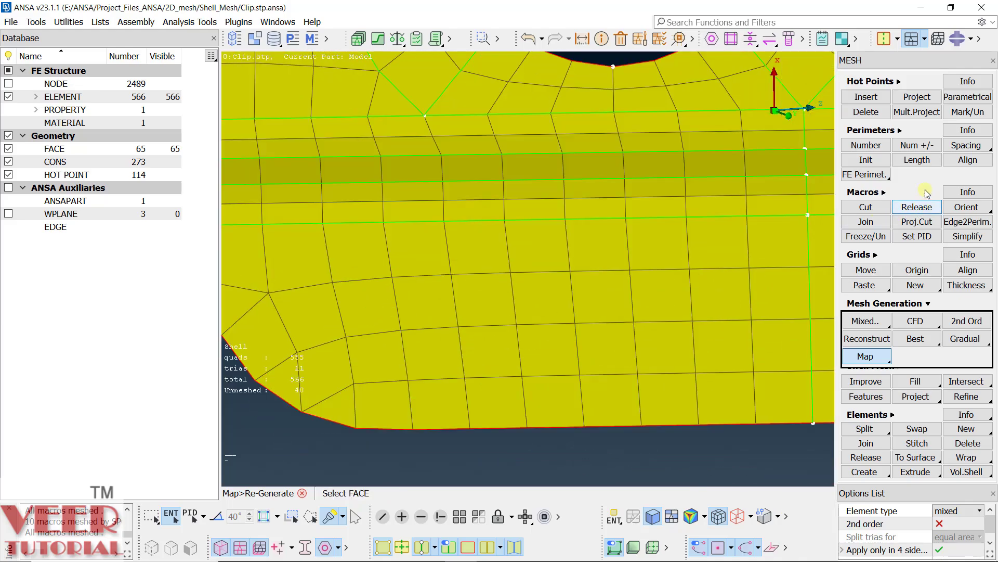
pyautogui.click(865, 208)
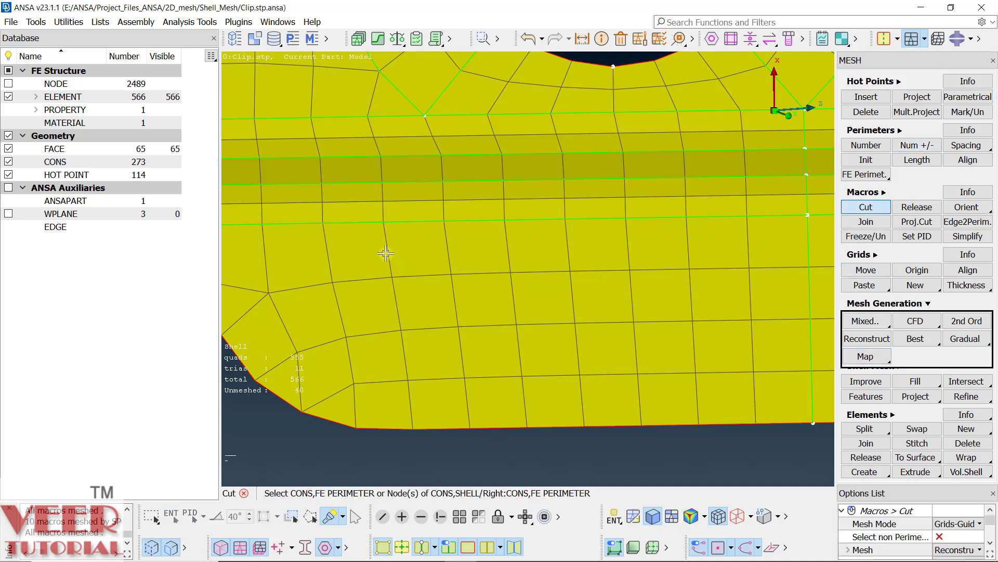
pyautogui.click(383, 223)
pyautogui.click(396, 430)
pyautogui.middleClick(348, 335)
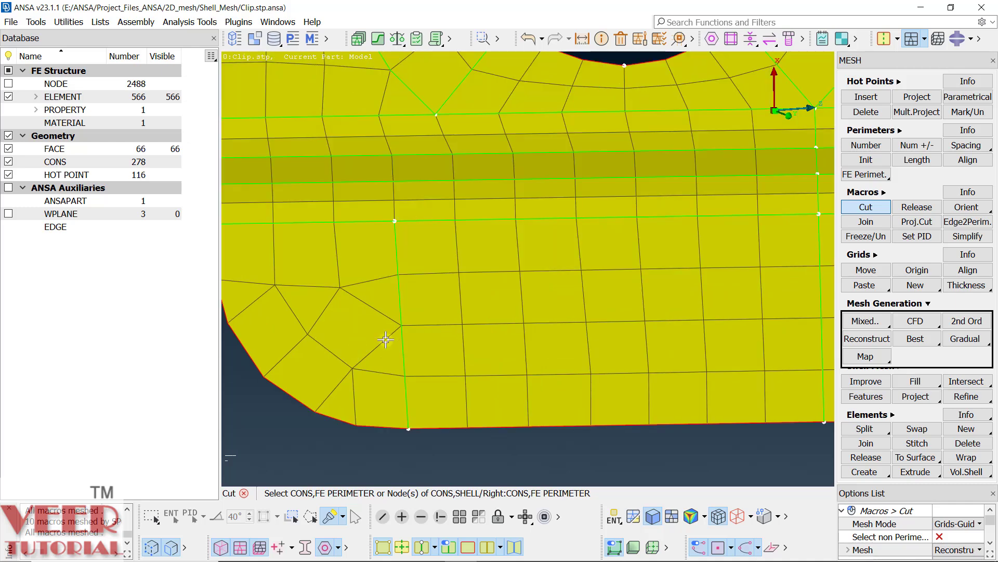
# Step: Set 6 elements along the curved outer edge of the separated lower corner face
pyautogui.scroll(-3, 550, 335)
pyautogui.scroll(3, 426, 340)
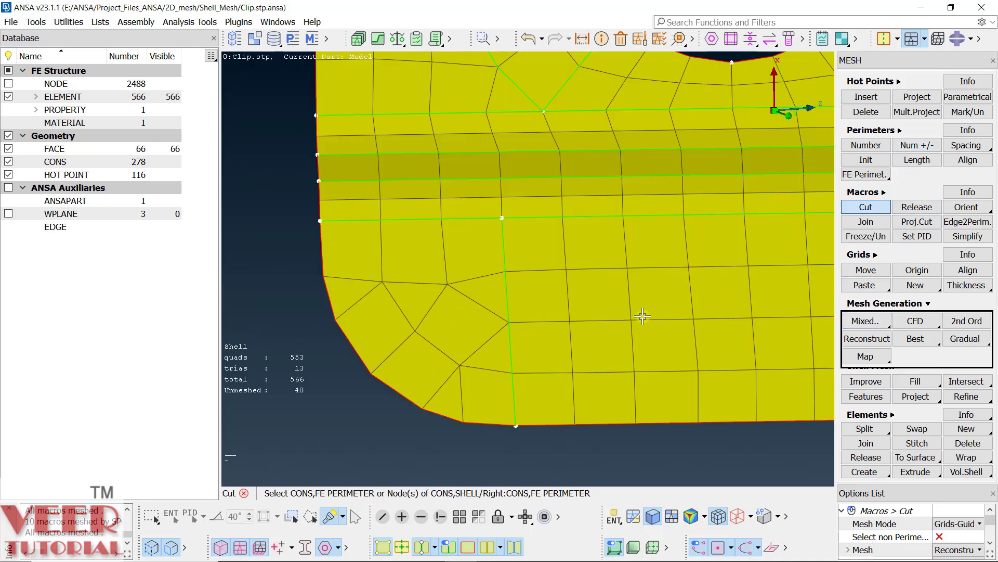
pyautogui.click(911, 148)
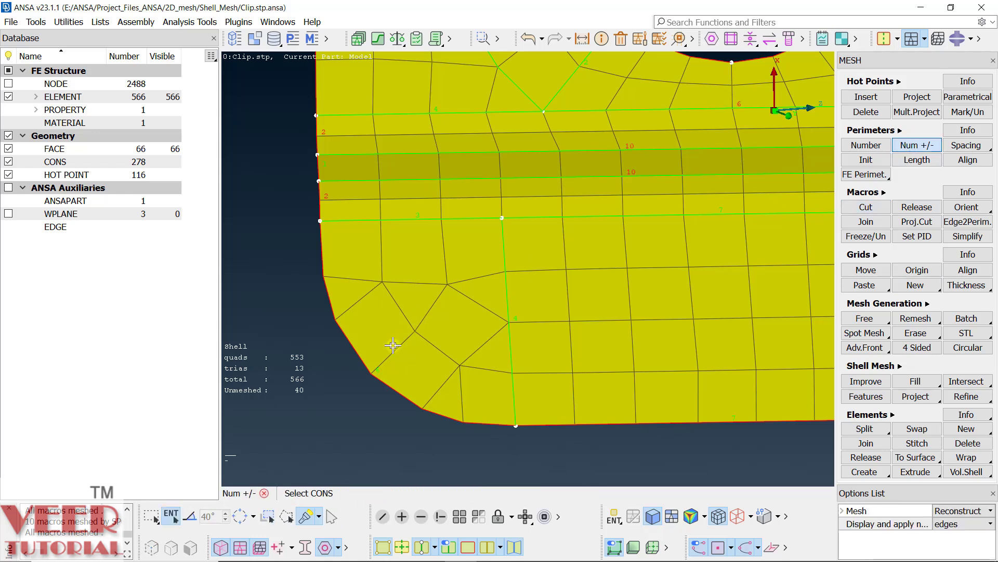
pyautogui.click(380, 367)
pyautogui.click(379, 366)
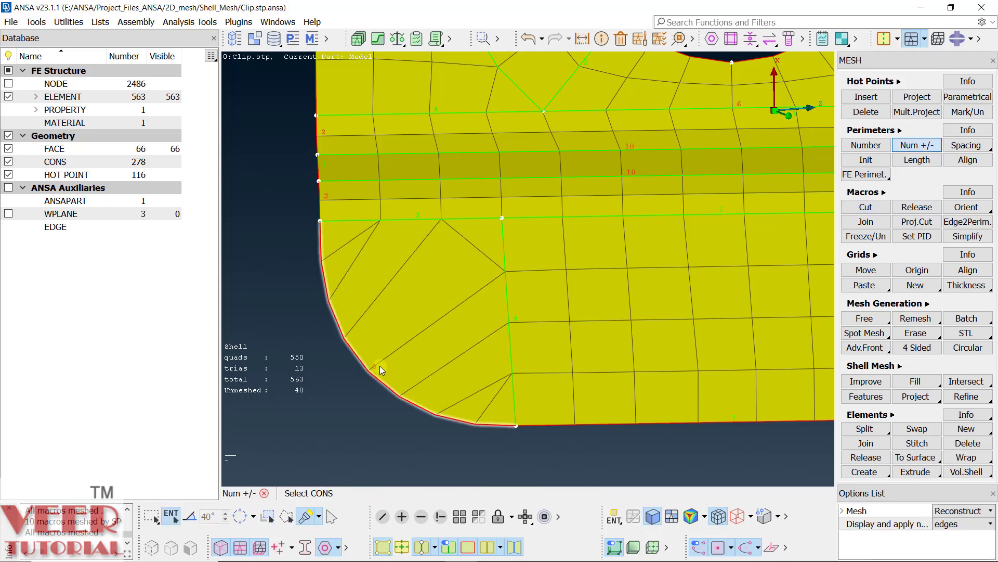
pyautogui.rightClick(380, 389)
pyautogui.rightClick(381, 389)
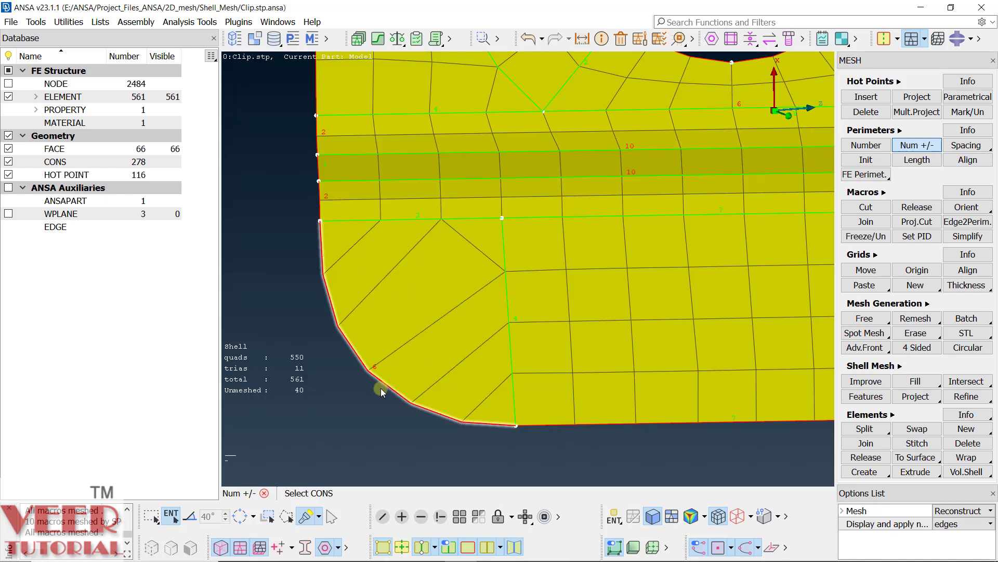
# Step: Insert a hot point midway along the corner's curved edge and remesh the corner face with the 4 Sided algorithm
pyautogui.click(866, 97)
pyautogui.click(362, 365)
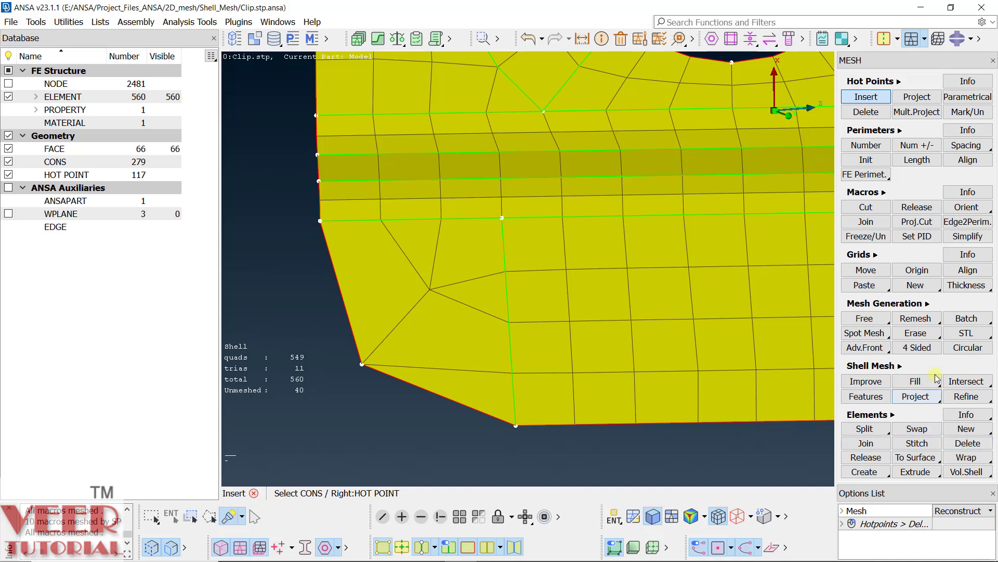
pyautogui.click(923, 352)
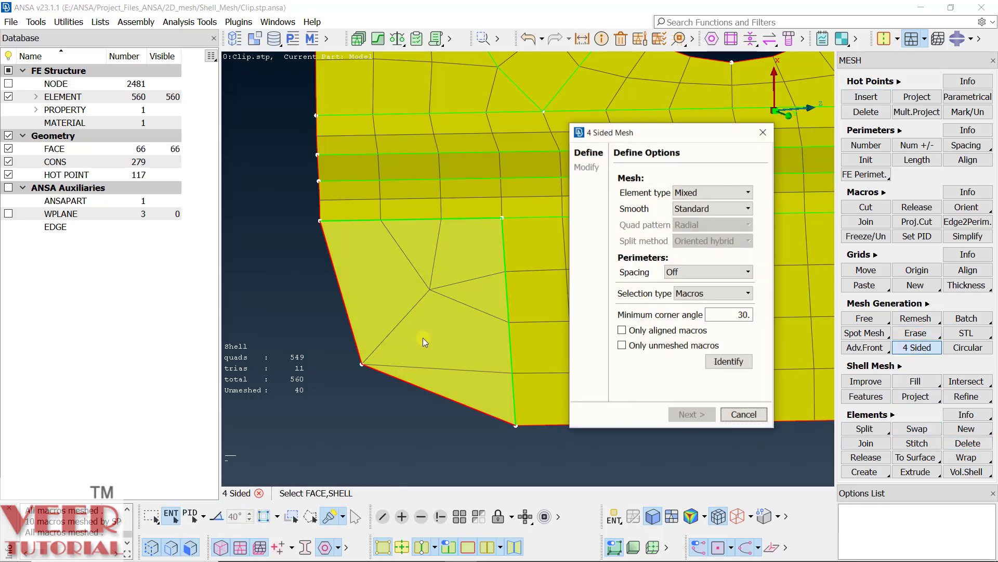
pyautogui.click(422, 339)
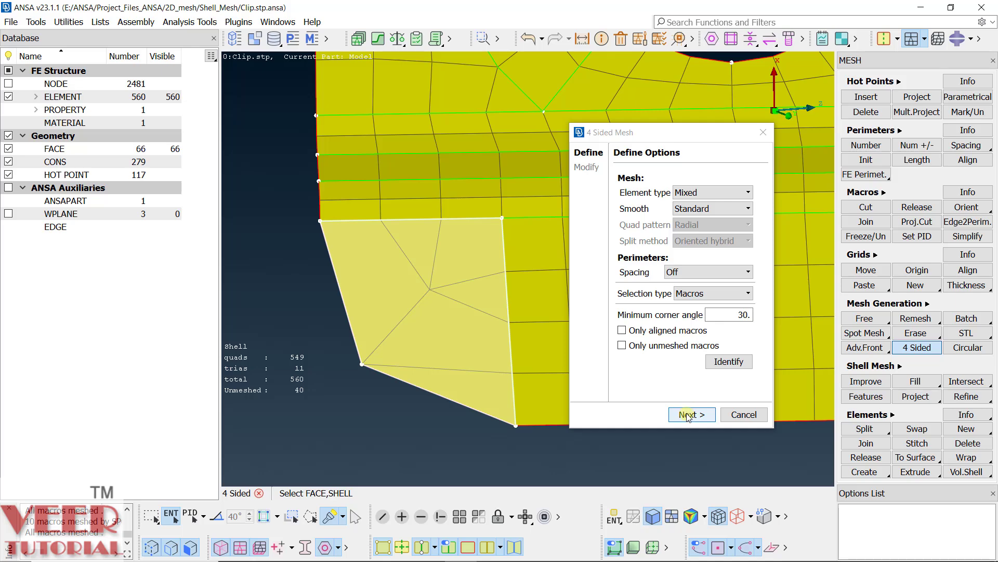
pyautogui.click(687, 414)
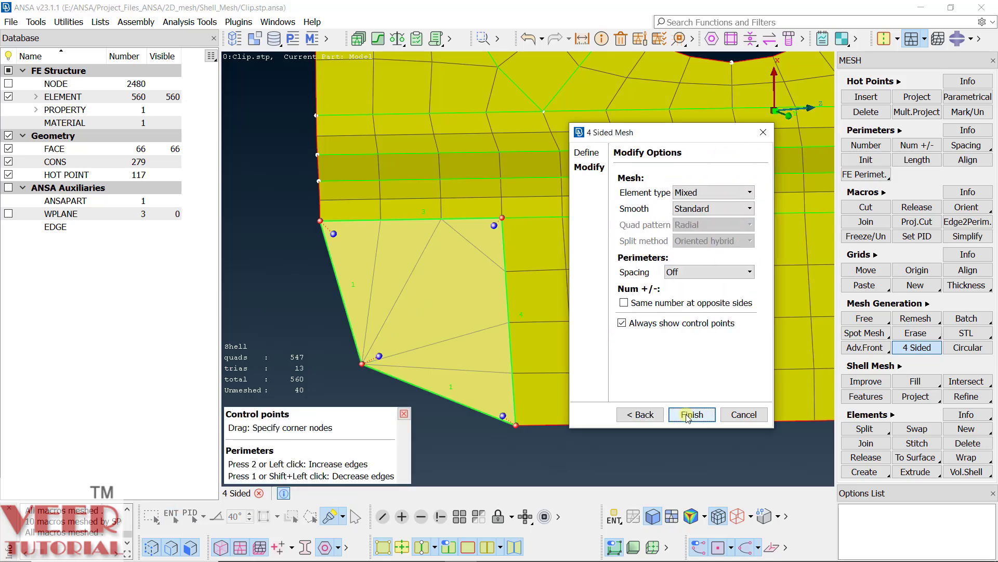
pyautogui.click(624, 303)
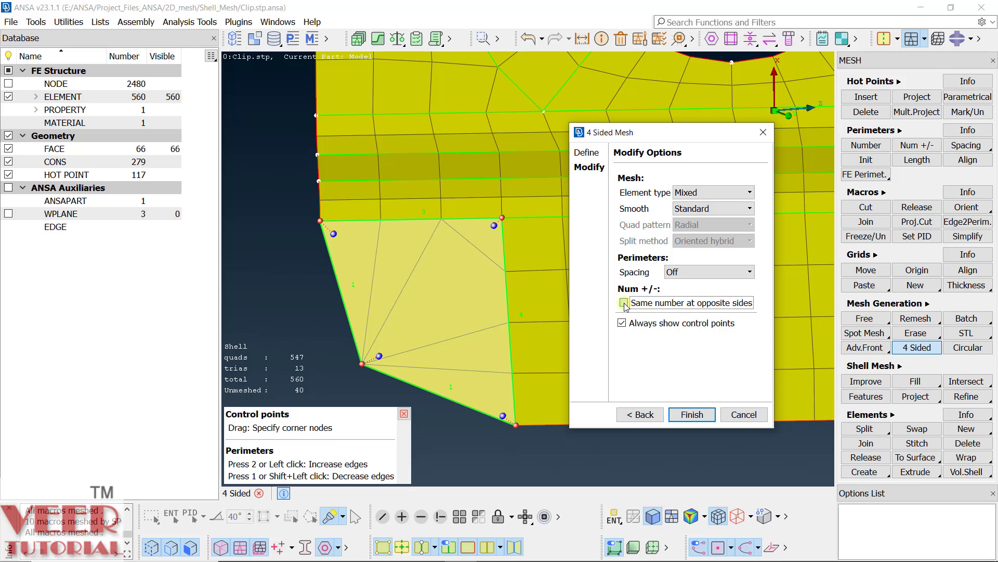
pyautogui.click(688, 415)
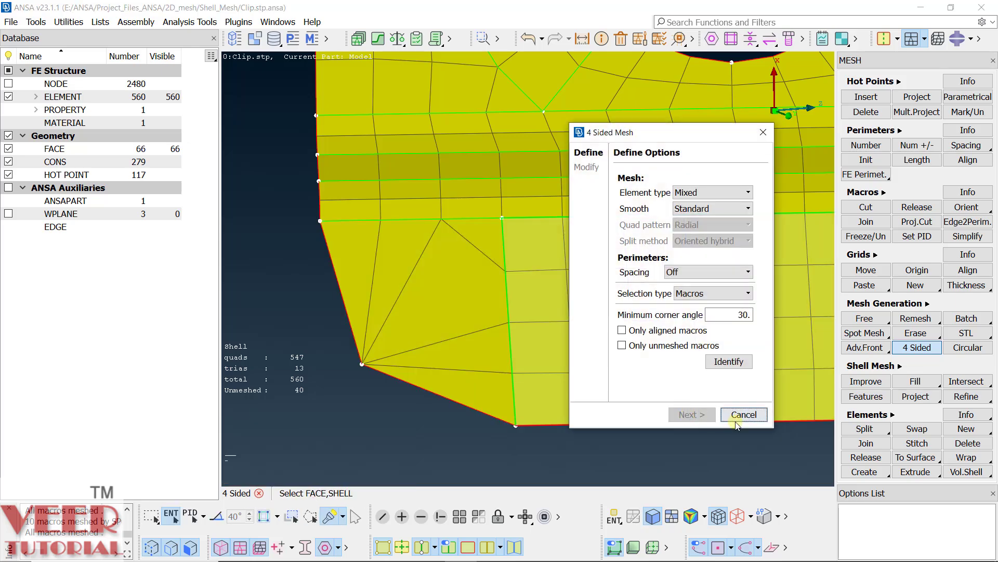
pyautogui.click(735, 419)
# Step: Set 4 elements on the curved edge between the bead and the hot point, and 3 on the remaining curve
pyautogui.click(913, 144)
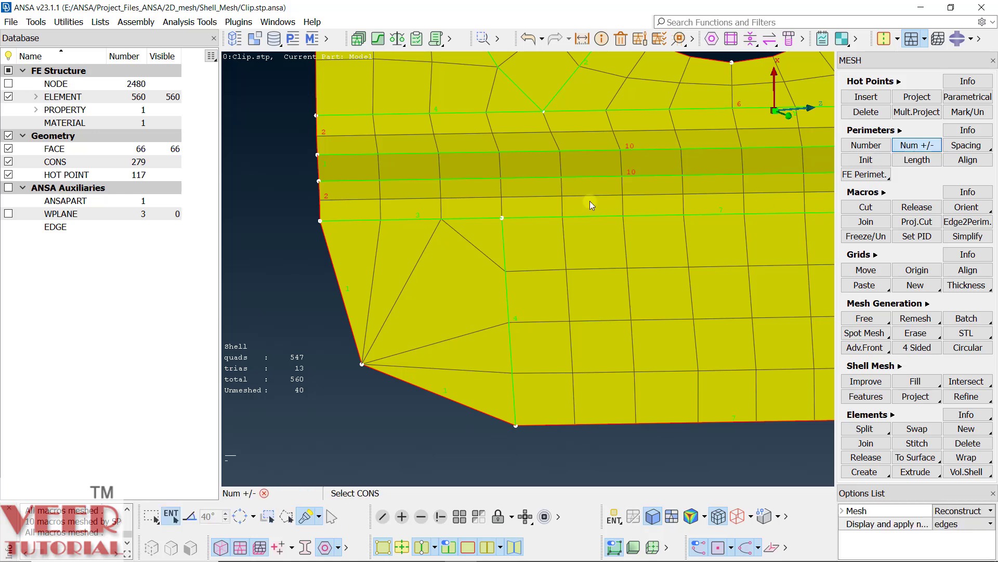
pyautogui.click(328, 255)
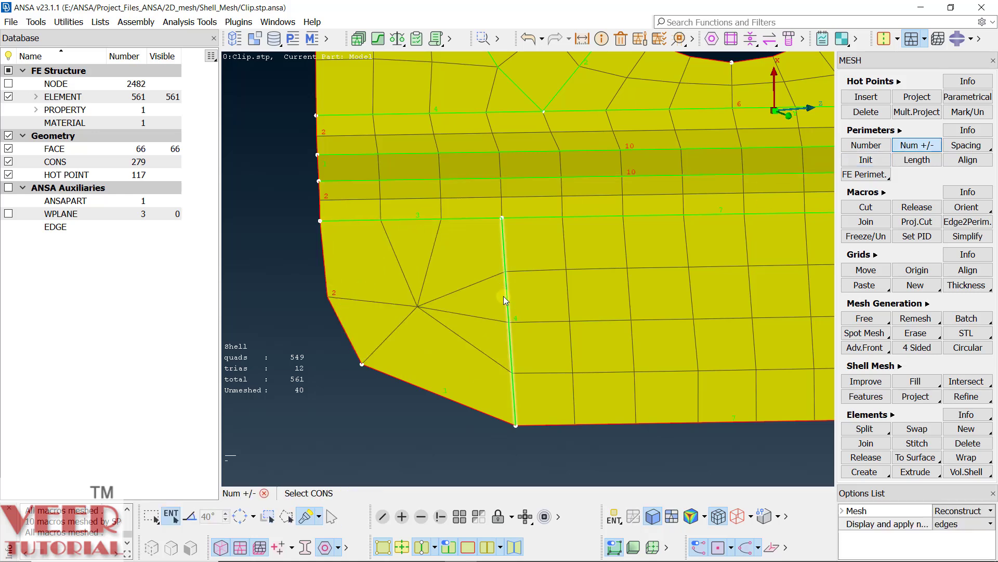
pyautogui.click(338, 295)
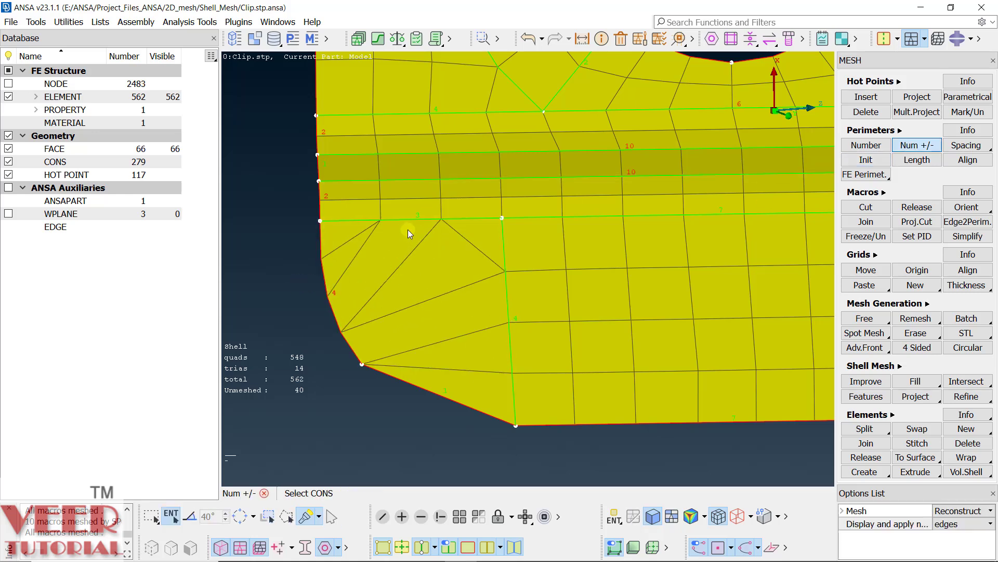
pyautogui.click(441, 397)
pyautogui.click(446, 400)
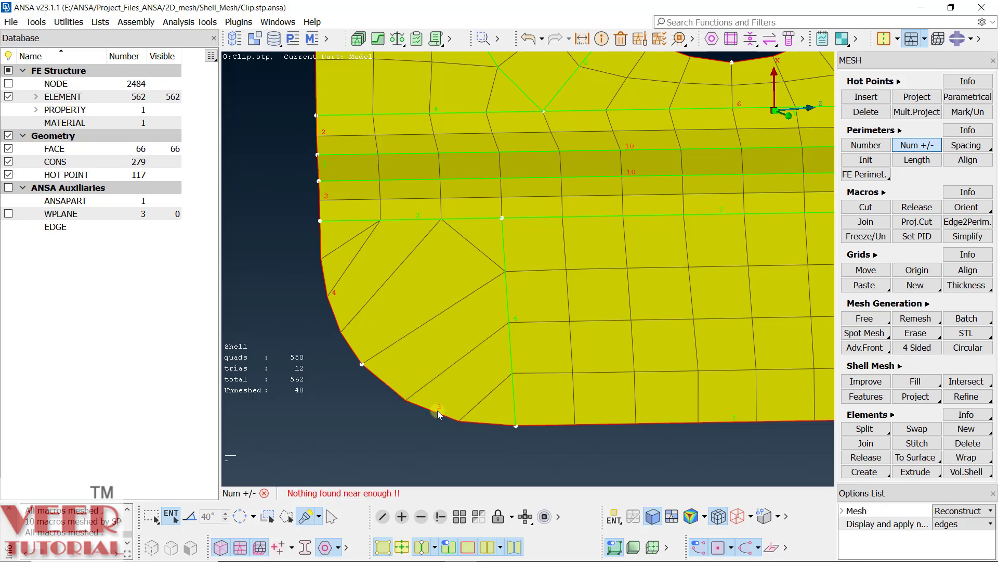
# Step: Remesh the lower rounded corner face with the 4 Sided algorithm, using Mixed elements, Standard smoothing and spacing off
pyautogui.click(917, 347)
pyautogui.click(431, 311)
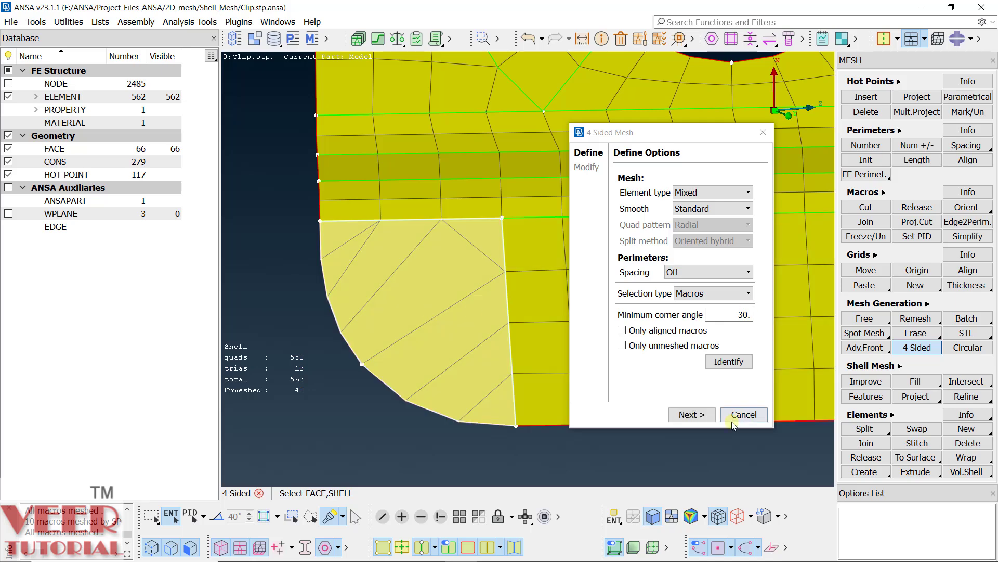
pyautogui.click(699, 419)
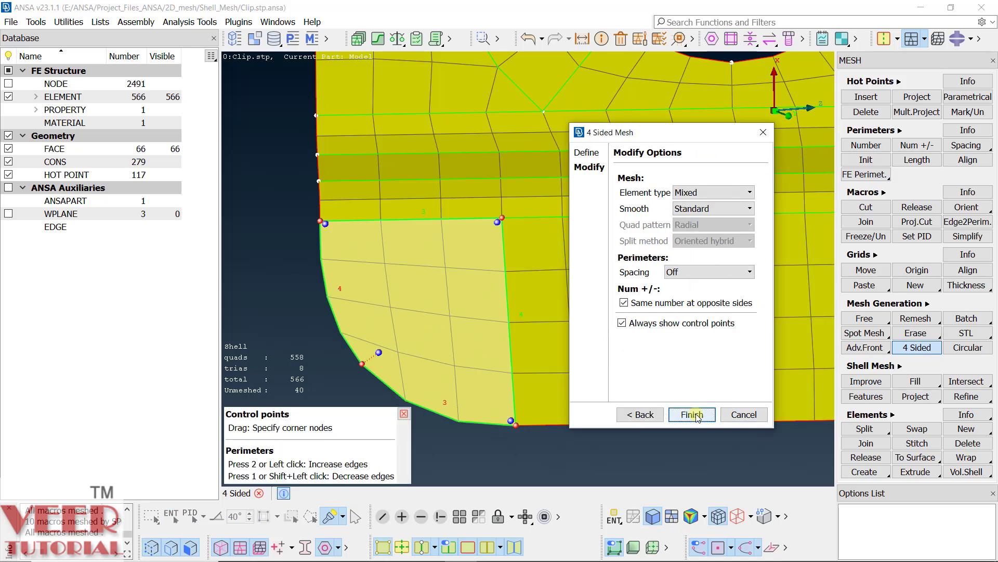
pyautogui.click(695, 414)
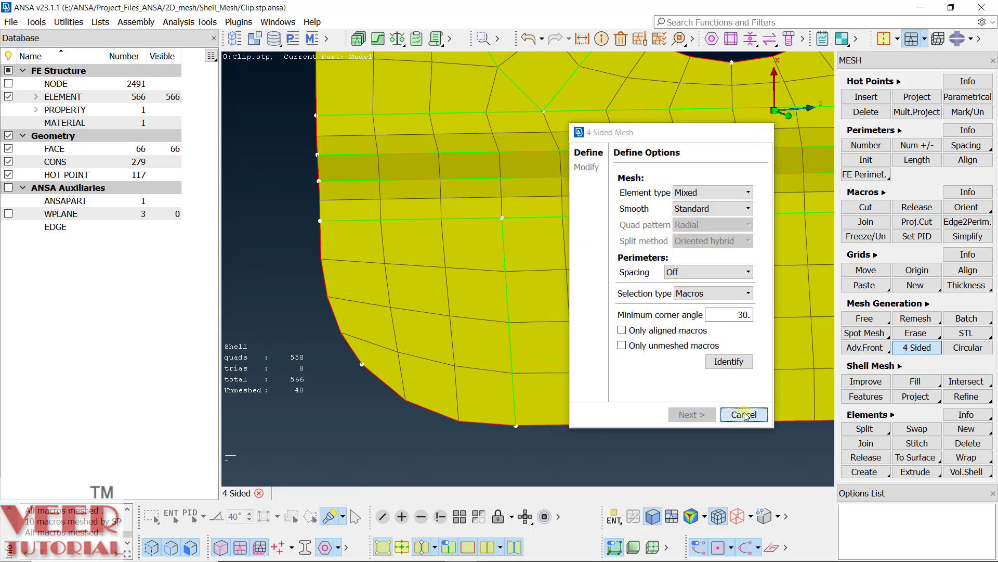
pyautogui.click(744, 414)
# Step: Cut the macro between the free end and the ring around the hole, from the edge node level with the hole's centre
pyautogui.scroll(-3, 486, 347)
pyautogui.scroll(6, 457, 281)
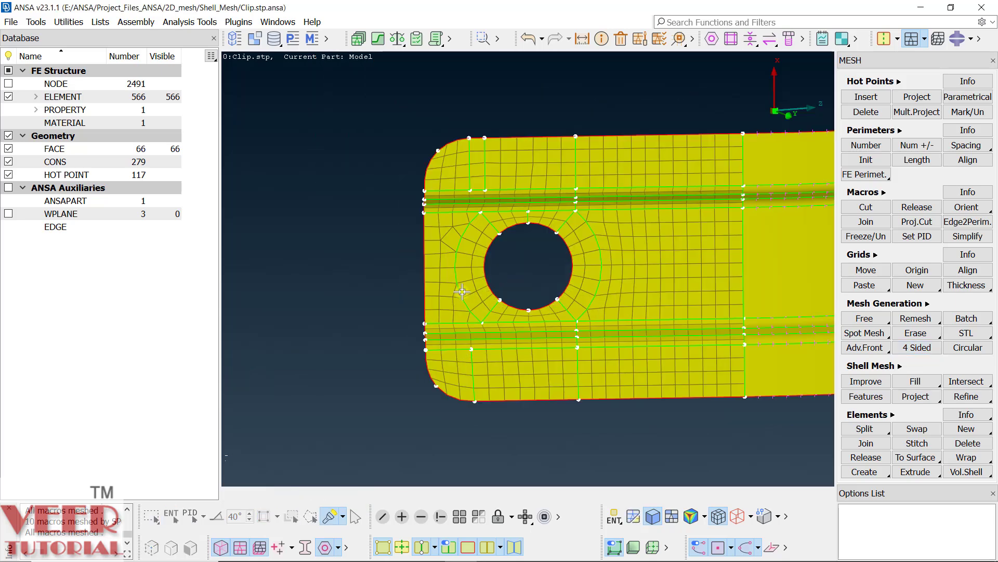
pyautogui.scroll(-3, 421, 283)
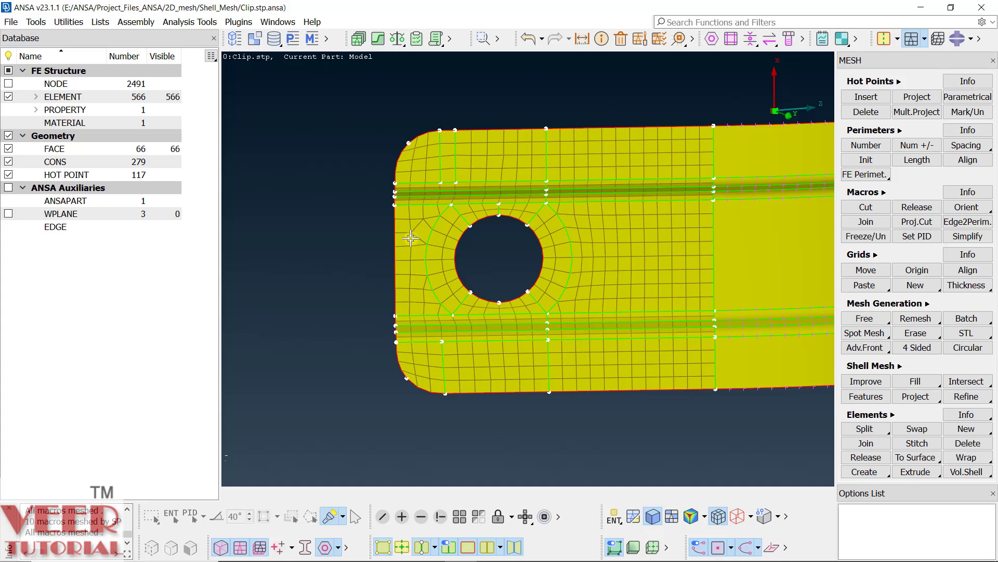
pyautogui.scroll(3, 410, 239)
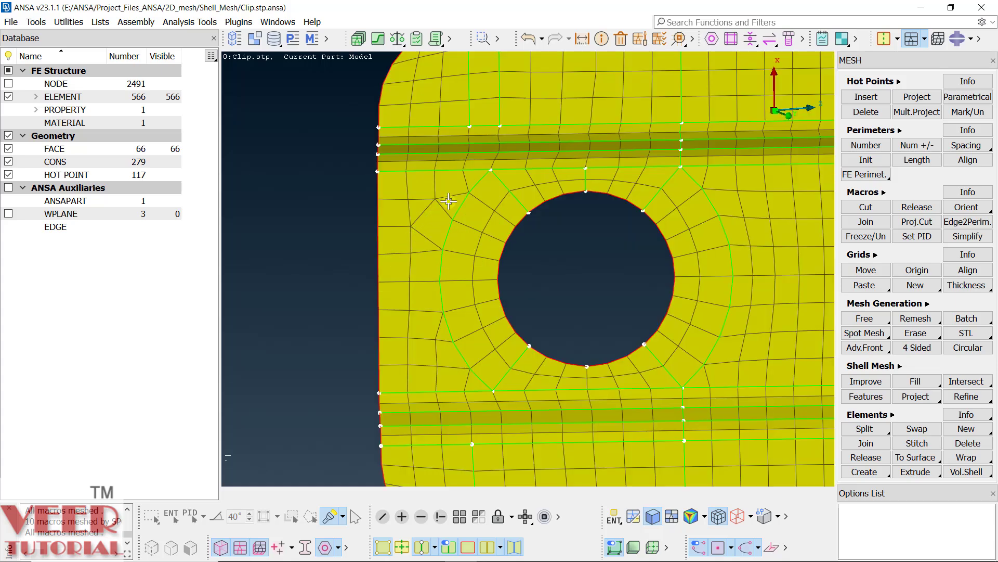
pyautogui.scroll(2, 426, 215)
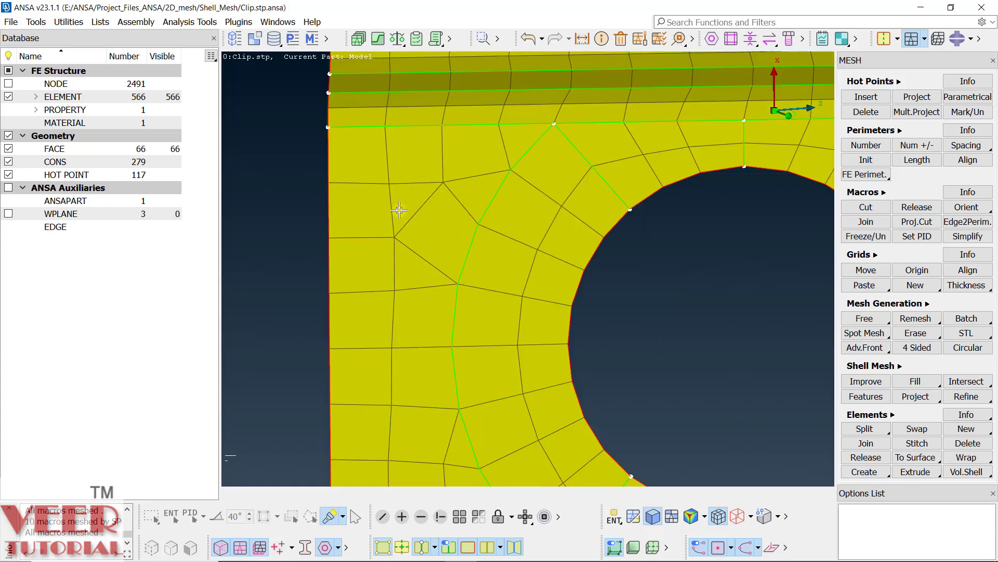
pyautogui.click(865, 207)
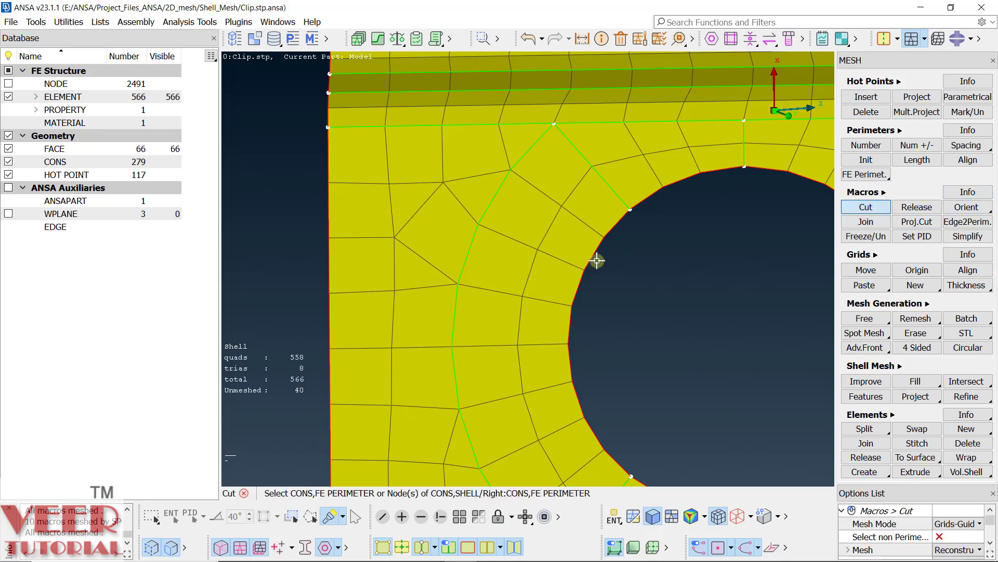
pyautogui.click(329, 349)
# Step: Set 3 elements along the new cut line between the free end and the hole's ring
pyautogui.click(923, 147)
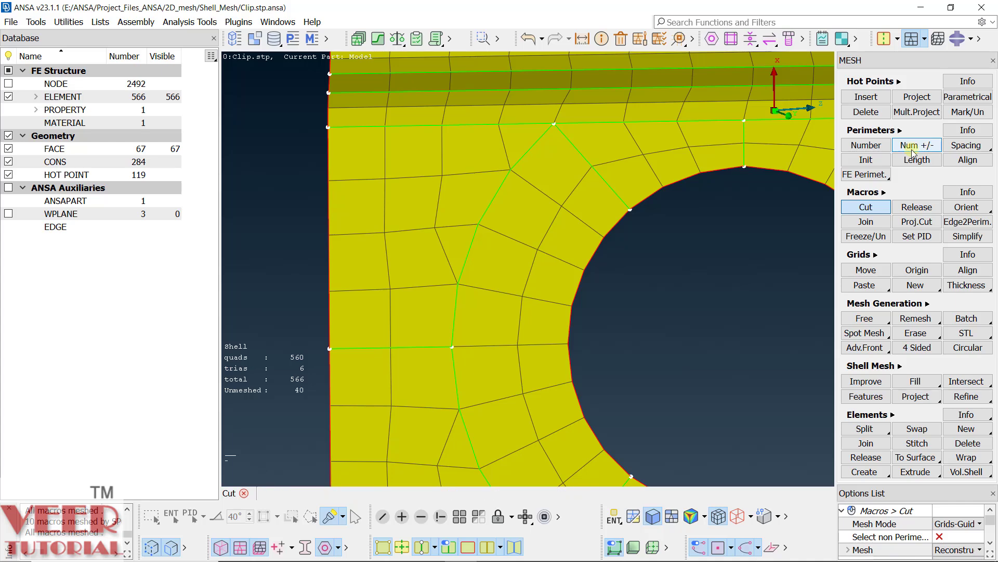
pyautogui.click(386, 350)
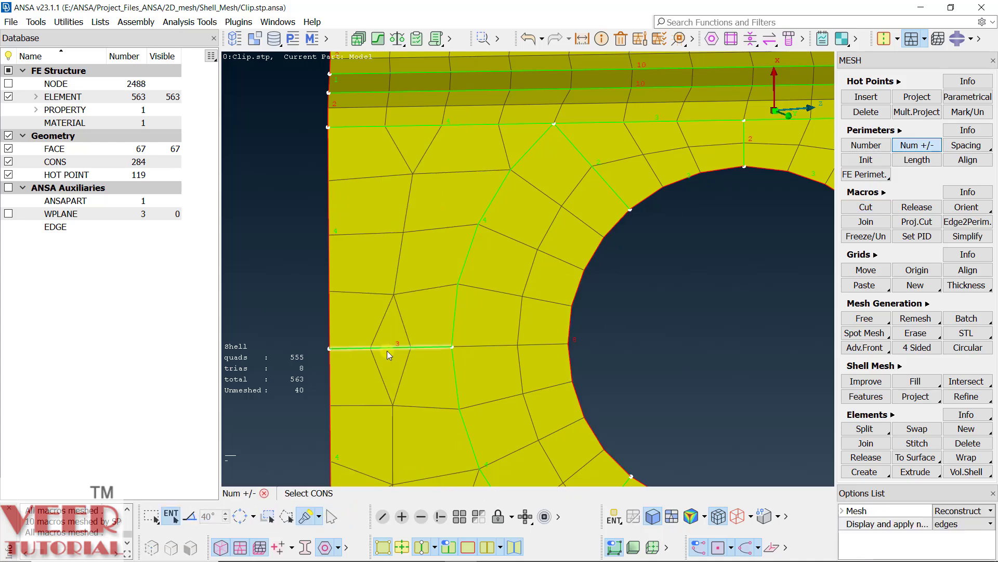
pyautogui.keyDown('ctrl'); pyautogui.moveTo(385, 351); pyautogui.dragTo(389, 303, button='middle'); pyautogui.keyUp('ctrl')
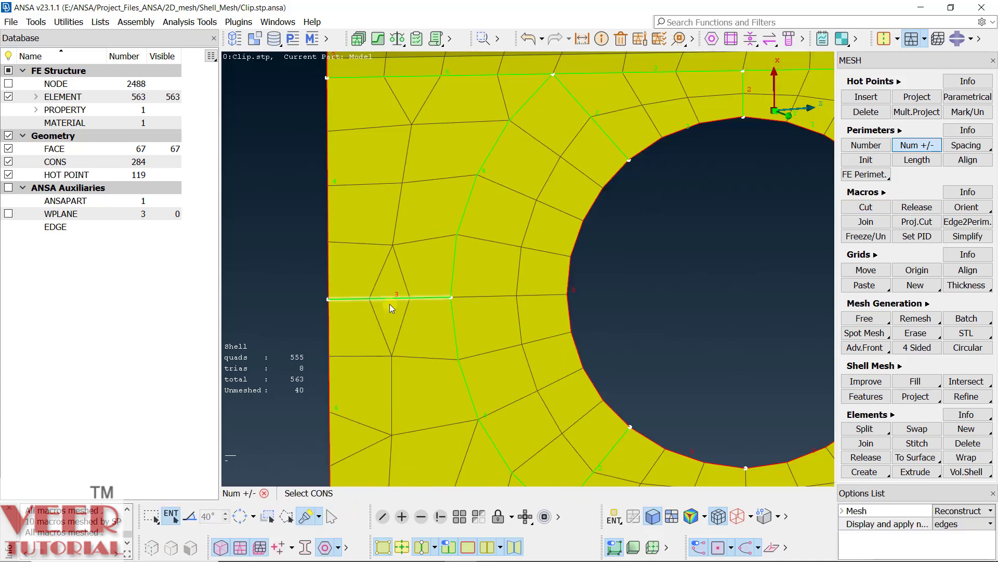
pyautogui.rightClick(401, 296)
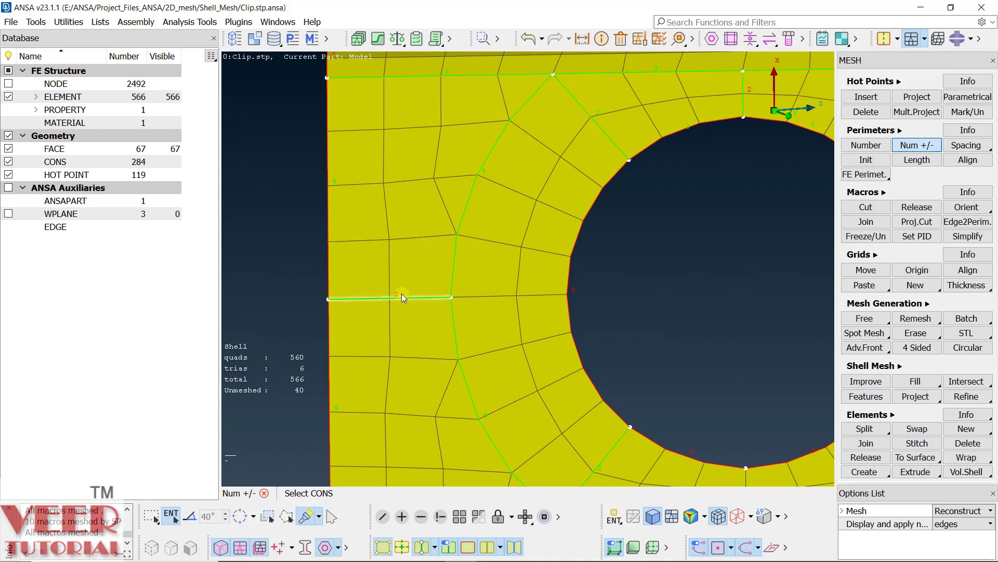
pyautogui.click(401, 295)
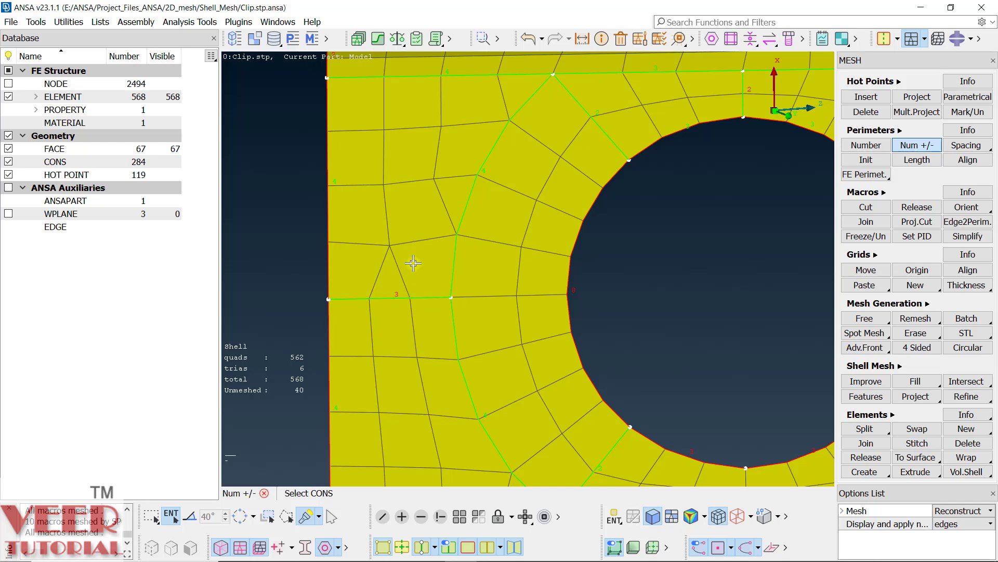
# Step: Split the shell elements just above the cut line, starting from the edge on the ring's outer perimeter
pyautogui.scroll(-3, 413, 263)
pyautogui.scroll(3, 390, 236)
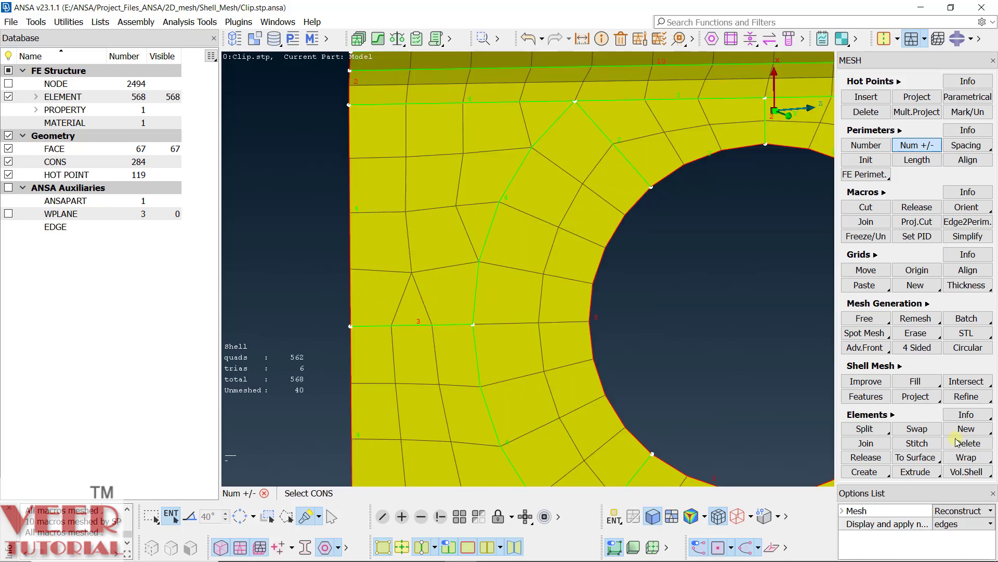
pyautogui.click(866, 430)
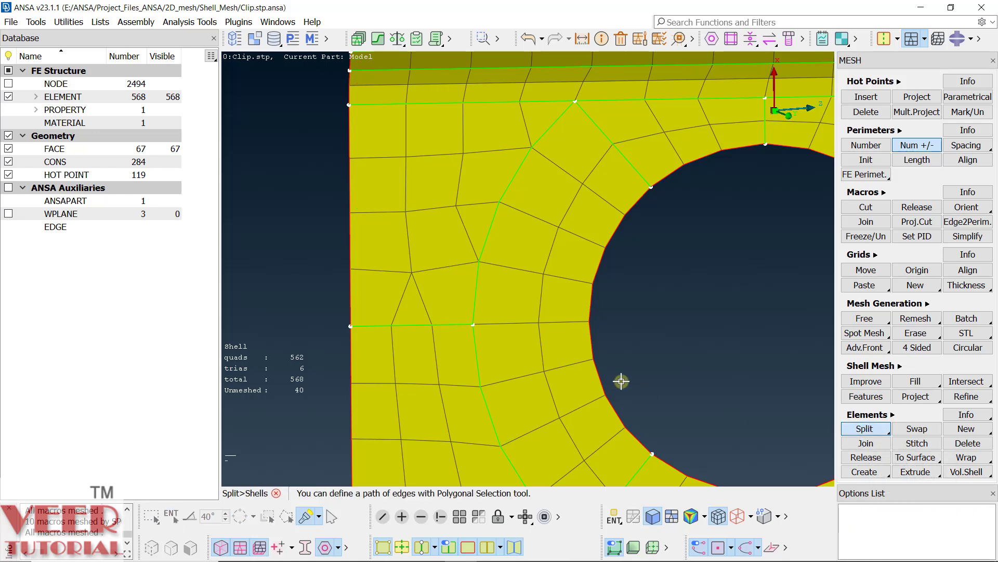
pyautogui.click(470, 294)
pyautogui.press('Escape')
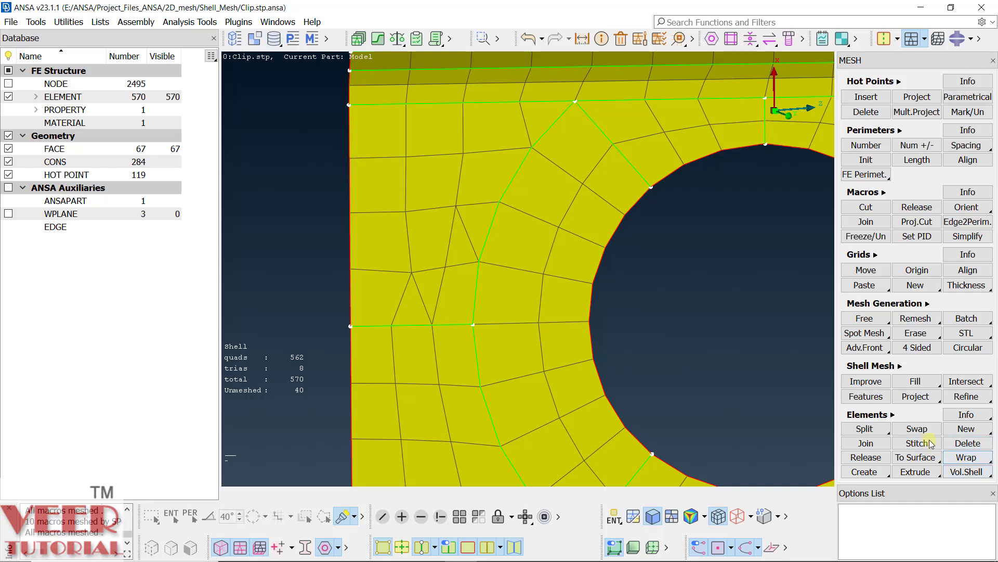
# Step: Join the triangles just above the cut line with their neighbours to form quads
pyautogui.click(865, 443)
pyautogui.click(410, 281)
pyautogui.click(420, 294)
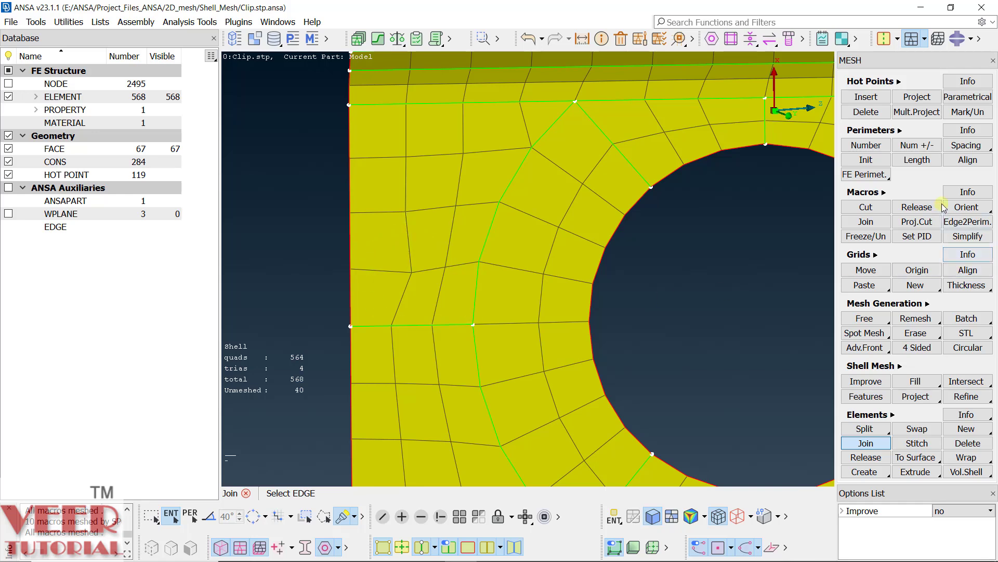
# Step: Smooth the shells between the free end and the hole's ring, leaving the ring's own elements out of the selection
pyautogui.click(905, 367)
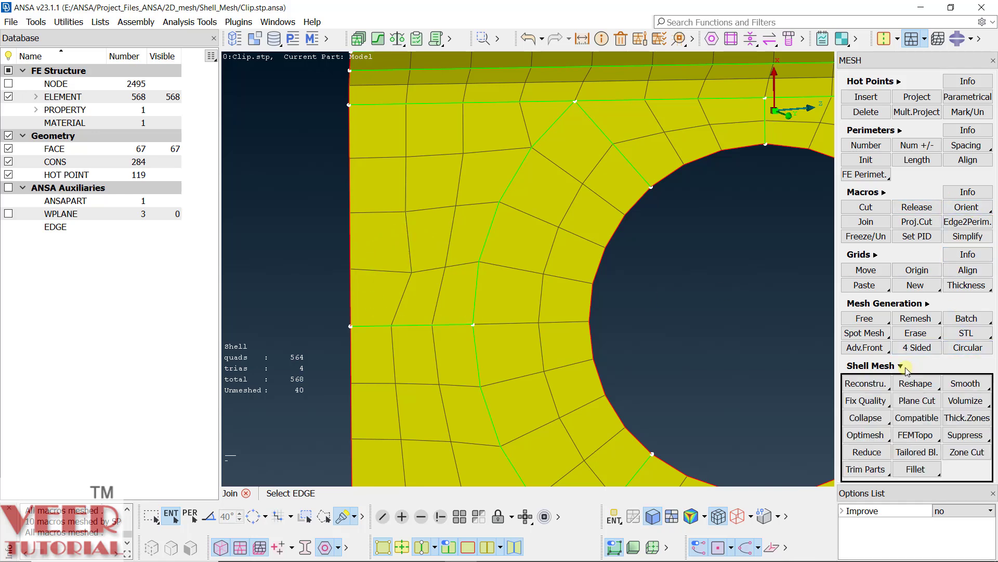
pyautogui.click(965, 383)
pyautogui.moveTo(301, 177); pyautogui.dragTo(470, 444)
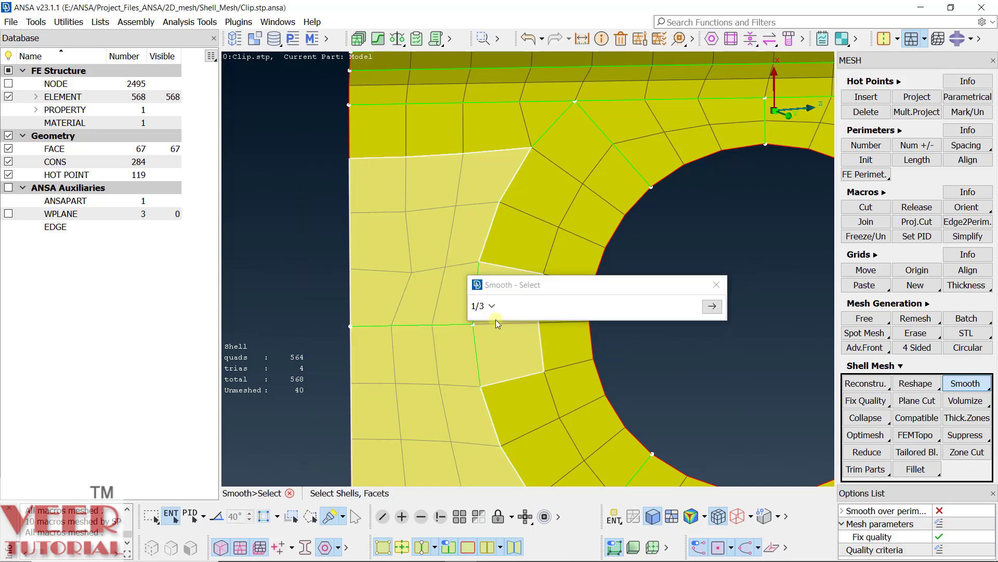
pyautogui.rightClick(507, 353)
pyautogui.moveTo(509, 289); pyautogui.dragTo(570, 278)
pyautogui.rightClick(495, 292)
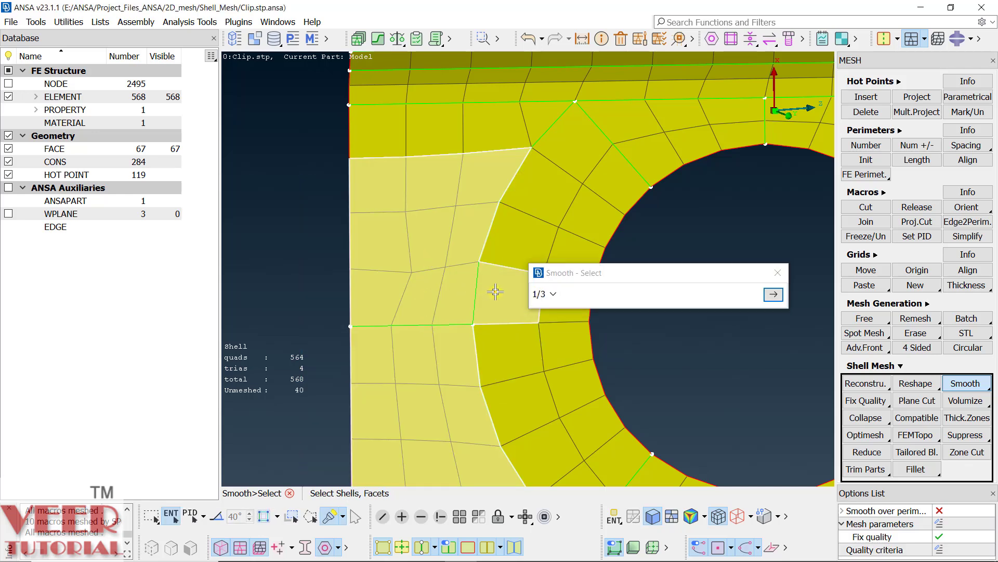
pyautogui.click(774, 294)
pyautogui.click(774, 296)
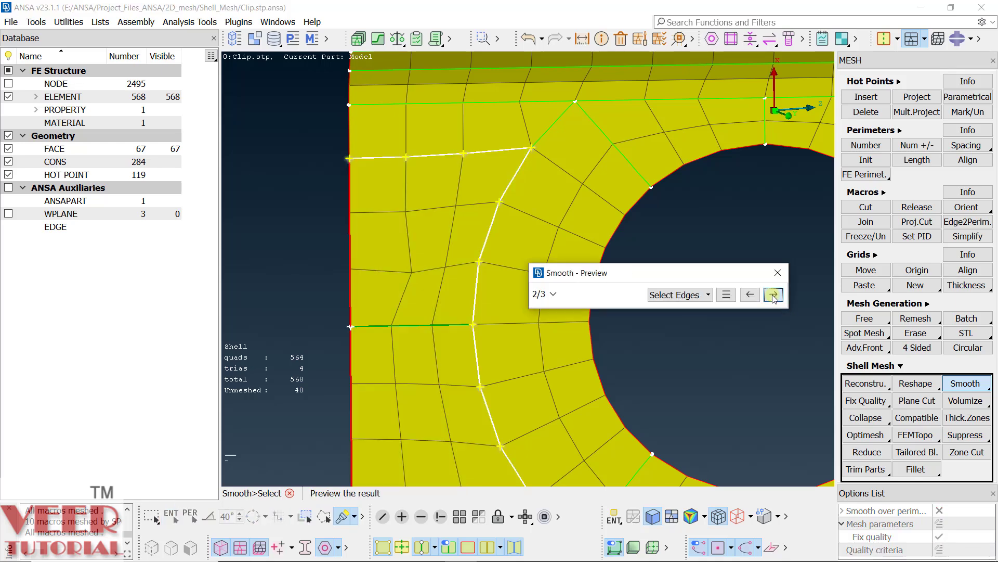
pyautogui.click(773, 295)
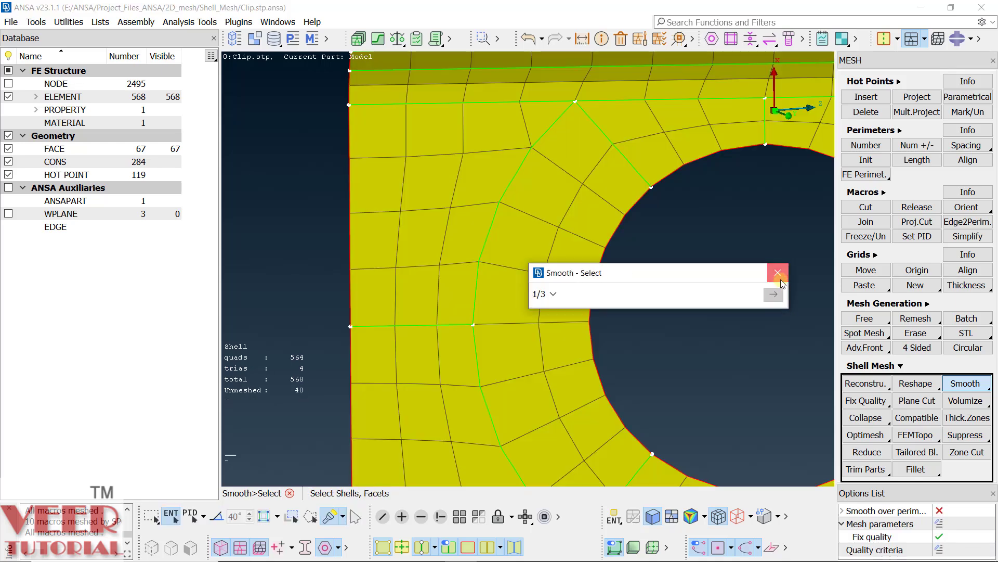
pyautogui.click(778, 275)
# Step: Mesh the four side faces of the two beads on the arm's curved section with the Map algorithm
pyautogui.scroll(-5, 304, 198)
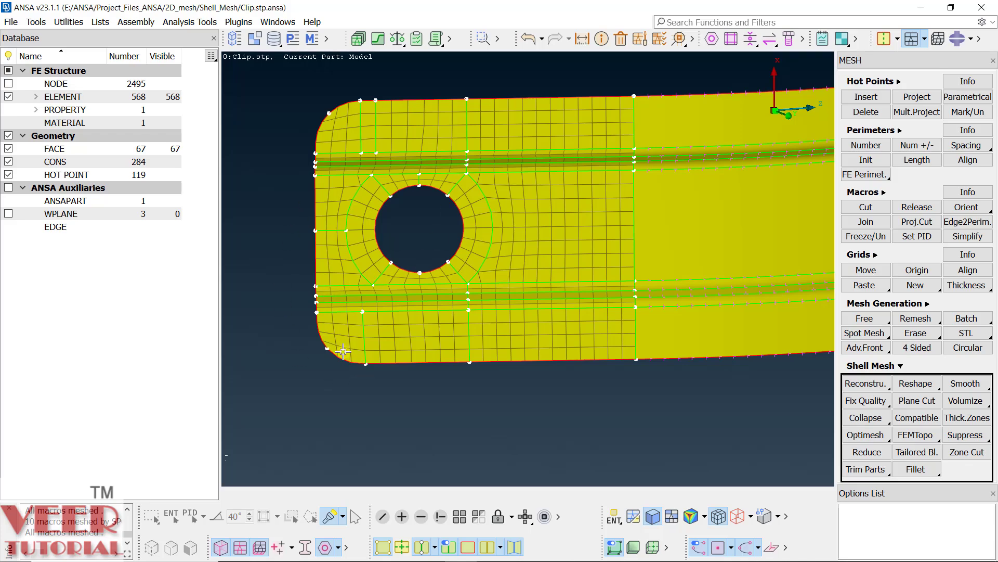
pyautogui.scroll(-5, 343, 351)
pyautogui.scroll(6, 485, 302)
pyautogui.keyDown('ctrl'); pyautogui.moveTo(485, 302); pyautogui.dragTo(432, 251); pyautogui.keyUp('ctrl')
pyautogui.scroll(4, 432, 252)
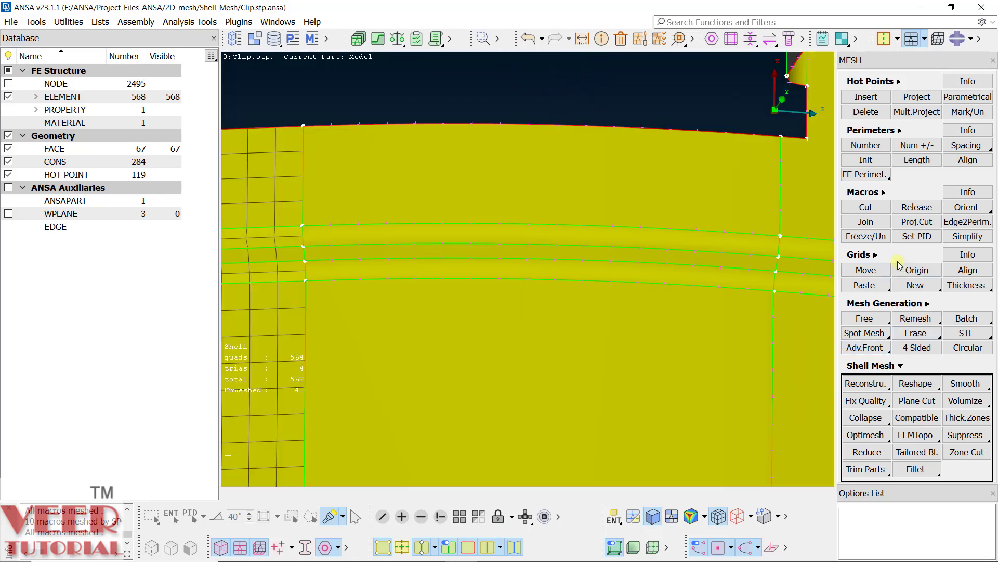
pyautogui.click(884, 303)
pyautogui.click(877, 356)
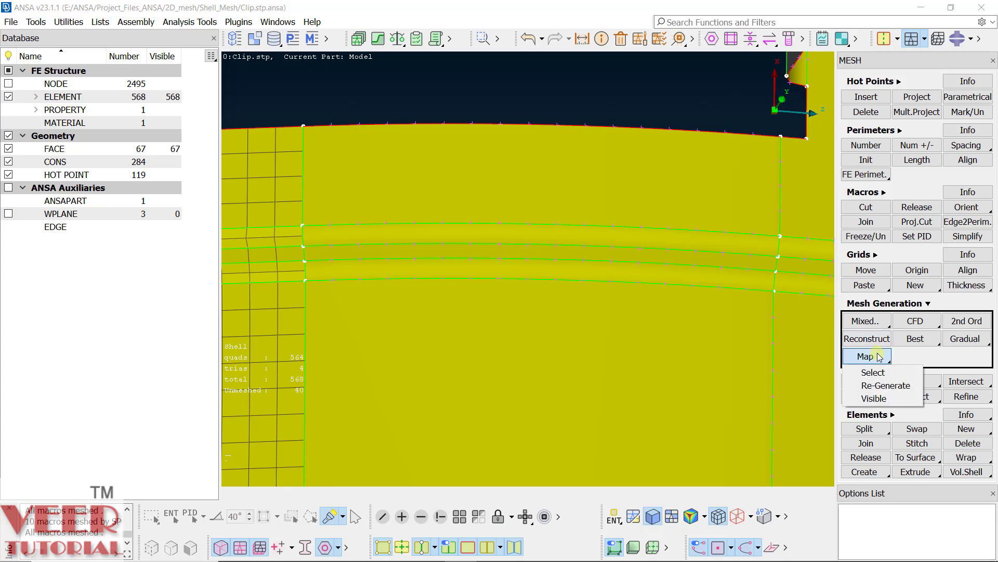
pyautogui.click(881, 379)
pyautogui.click(542, 242)
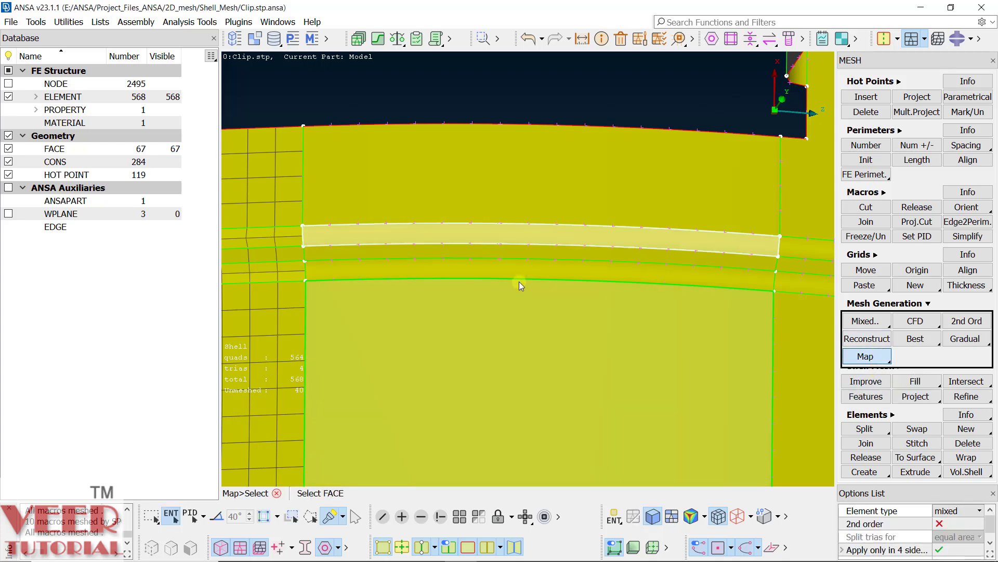
pyautogui.click(520, 284)
pyautogui.scroll(-5, 470, 230)
pyautogui.scroll(8, 394, 300)
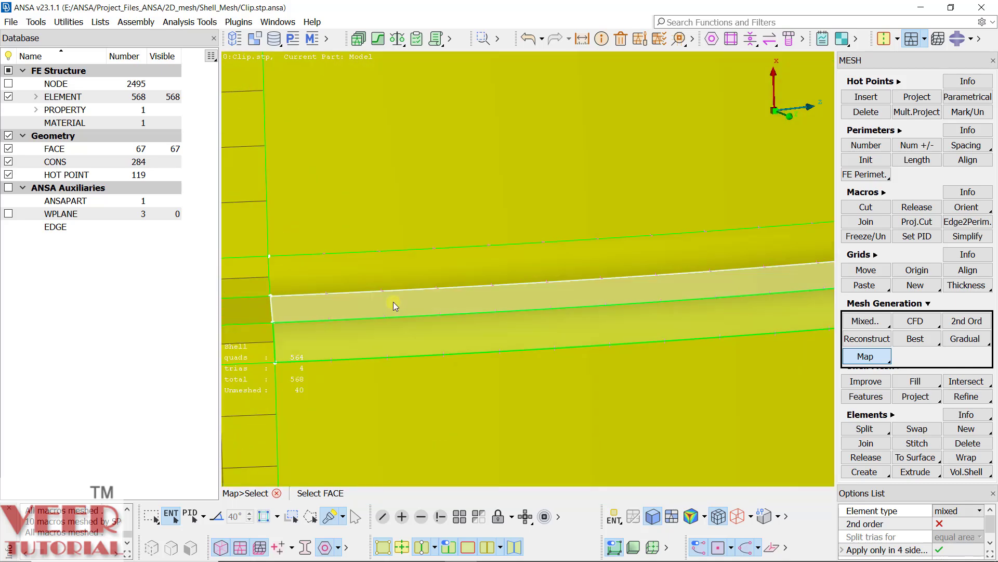
pyautogui.middleClick(402, 338)
pyautogui.scroll(-5, 401, 338)
pyautogui.keyDown('ctrl'); pyautogui.moveTo(402, 338); pyautogui.dragTo(446, 316); pyautogui.keyUp('ctrl')
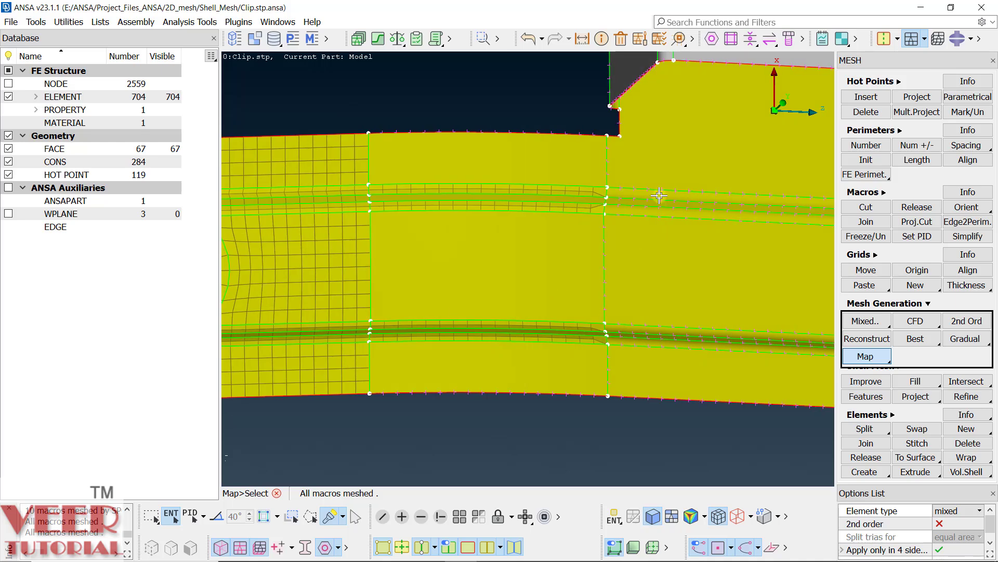
# Step: Set 2 elements across each bead side face at the far end of the curved section, on both beads
pyautogui.scroll(3, 645, 196)
pyautogui.scroll(3, 584, 182)
pyautogui.click(917, 145)
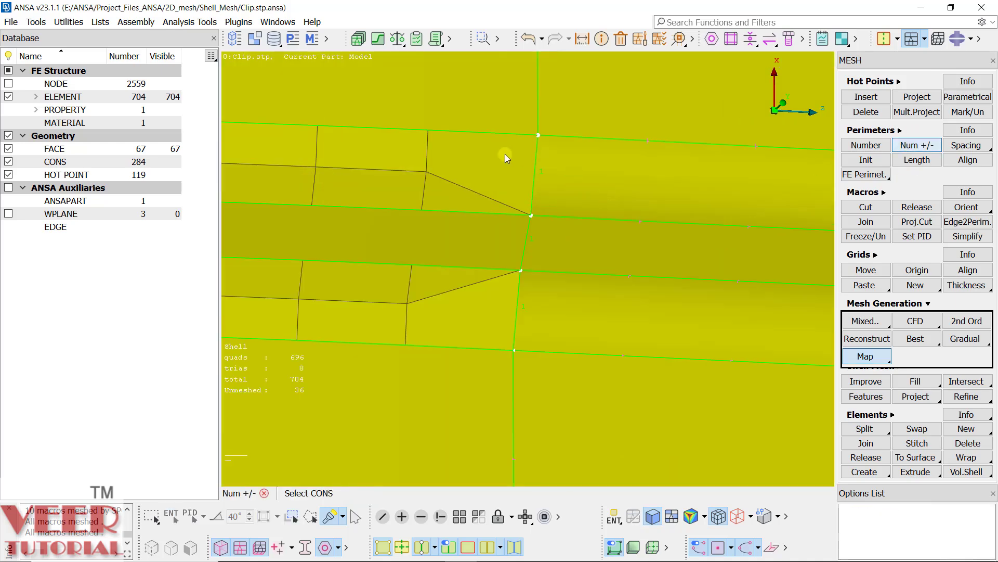
pyautogui.click(526, 166)
pyautogui.click(518, 303)
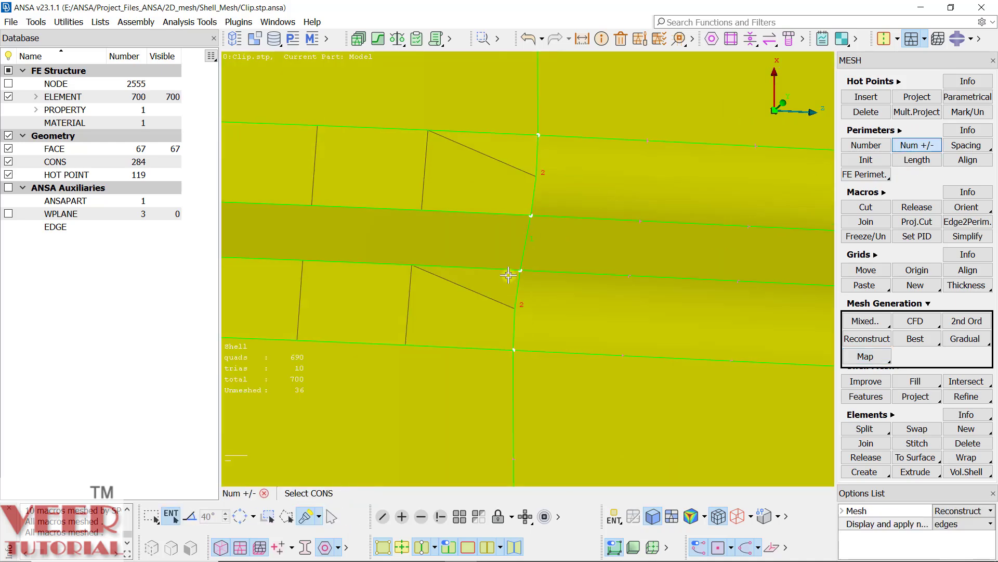
pyautogui.scroll(-5, 491, 334)
pyautogui.scroll(10, 491, 334)
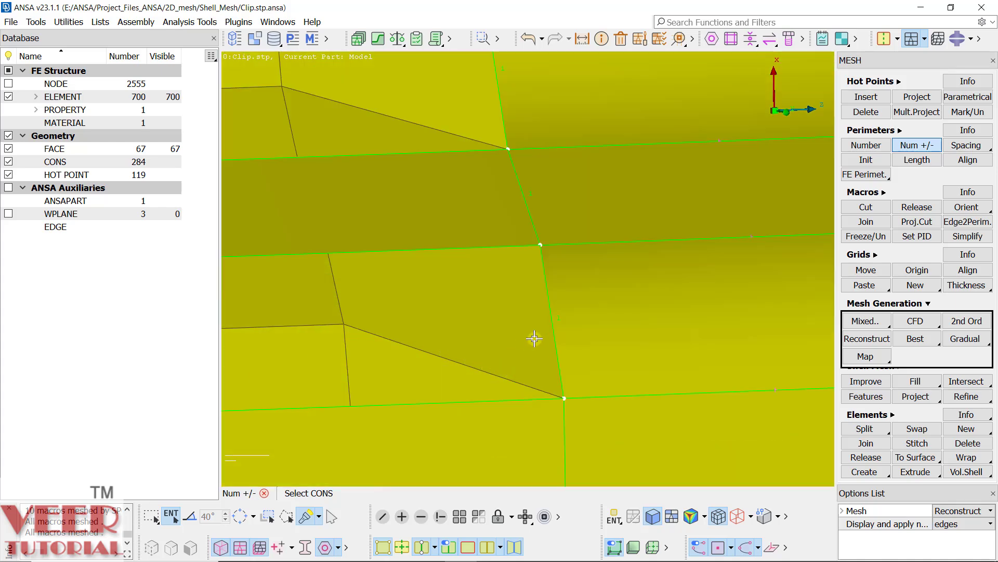
pyautogui.click(543, 333)
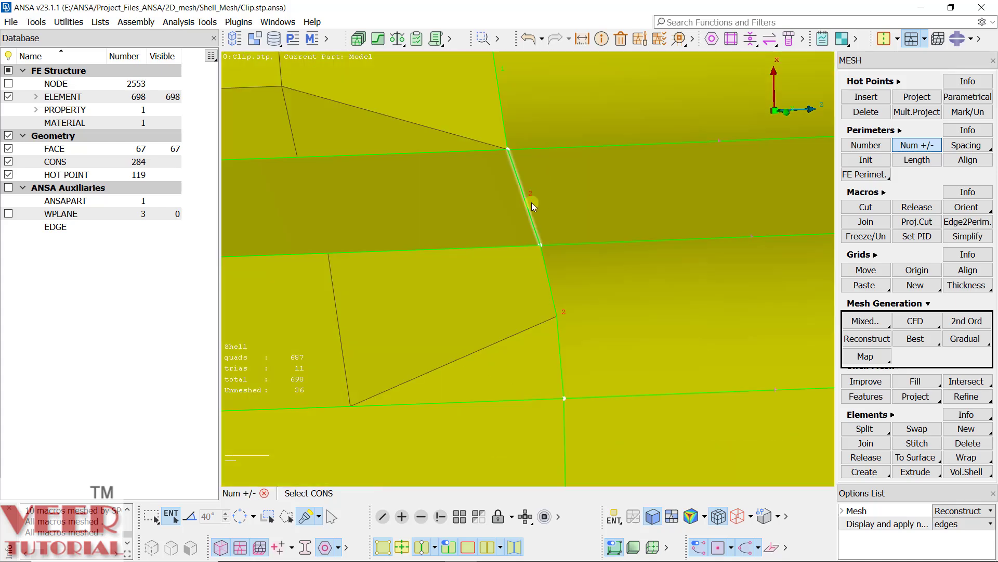
pyautogui.click(511, 143)
pyautogui.scroll(-5, 519, 252)
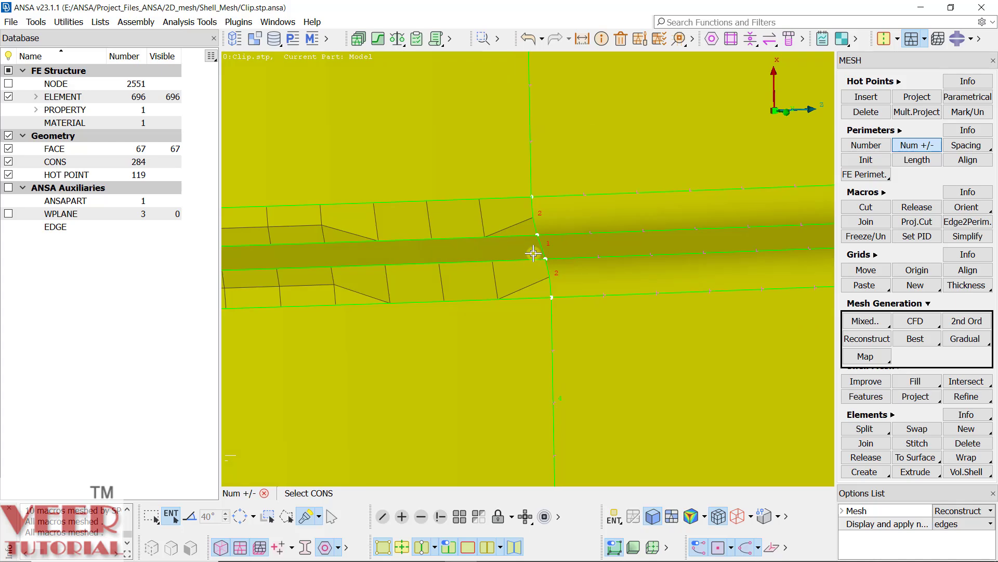
# Step: Regenerate the mesh with the Map algorithm on the four side faces of both beads along the curved section
pyautogui.scroll(-4, 519, 252)
pyautogui.scroll(4, 449, 253)
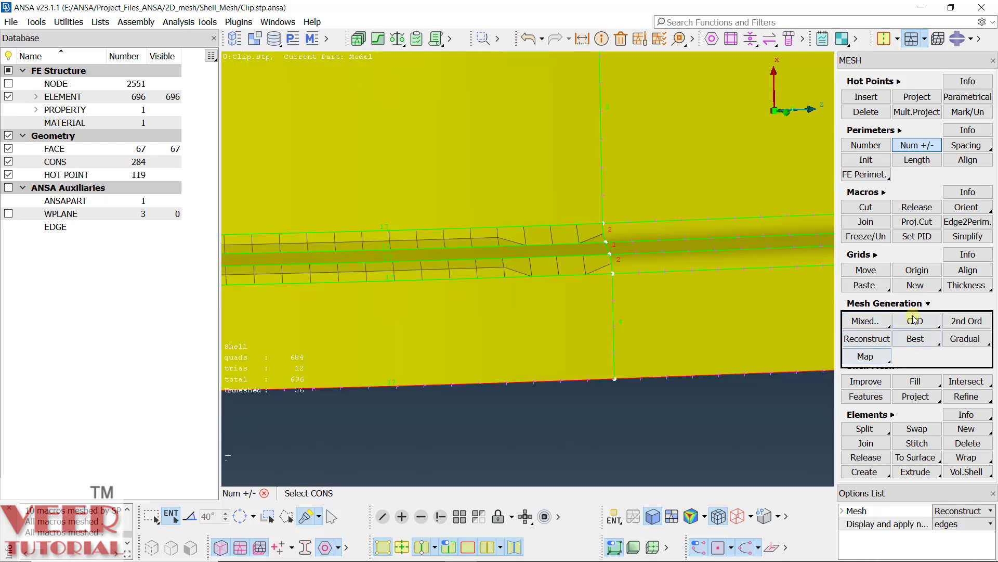
pyautogui.click(877, 360)
pyautogui.click(878, 384)
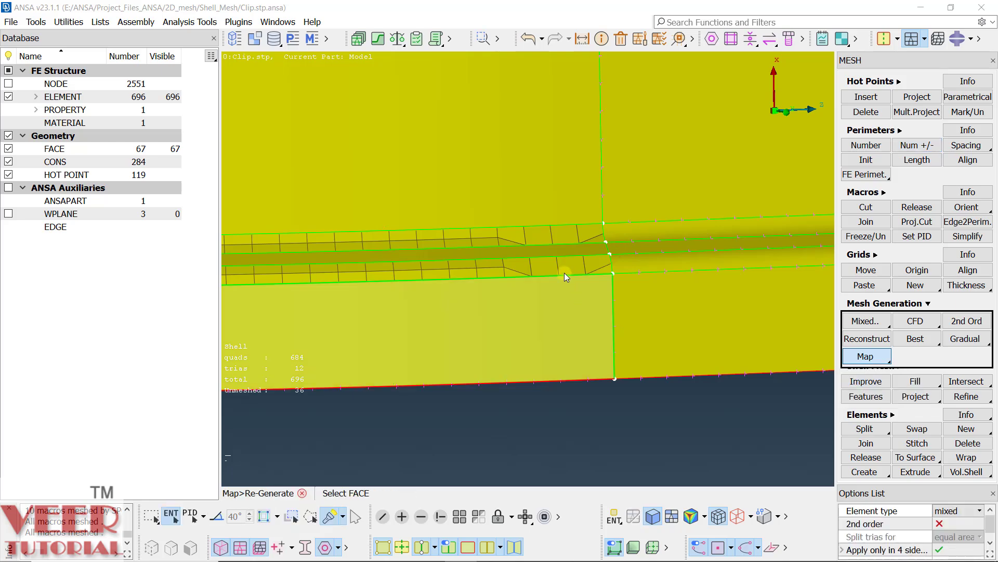
pyautogui.click(552, 241)
pyautogui.scroll(-4, 560, 269)
pyautogui.scroll(4, 509, 198)
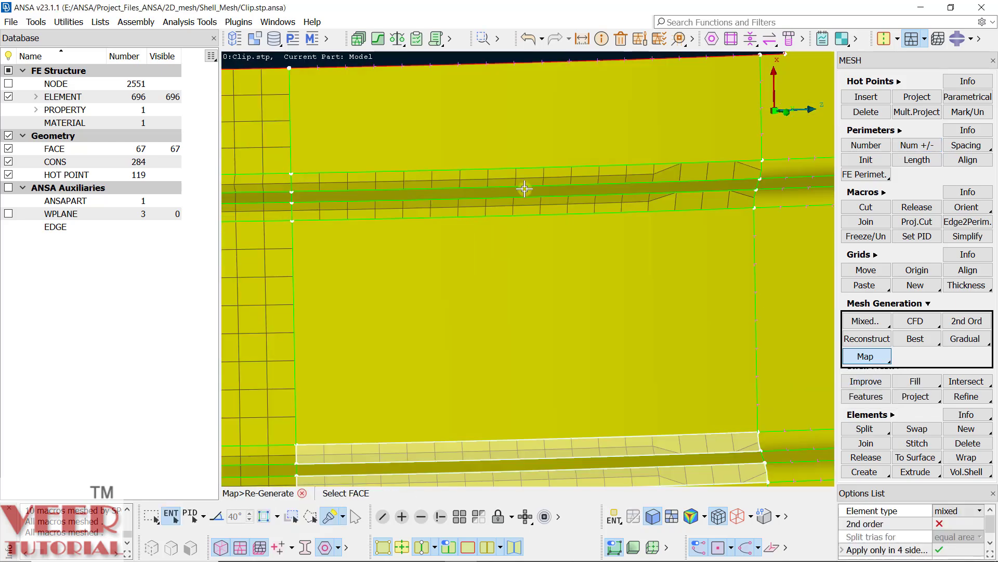
pyautogui.click(531, 204)
pyautogui.click(526, 177)
pyautogui.middleClick(526, 177)
pyautogui.scroll(4, 525, 177)
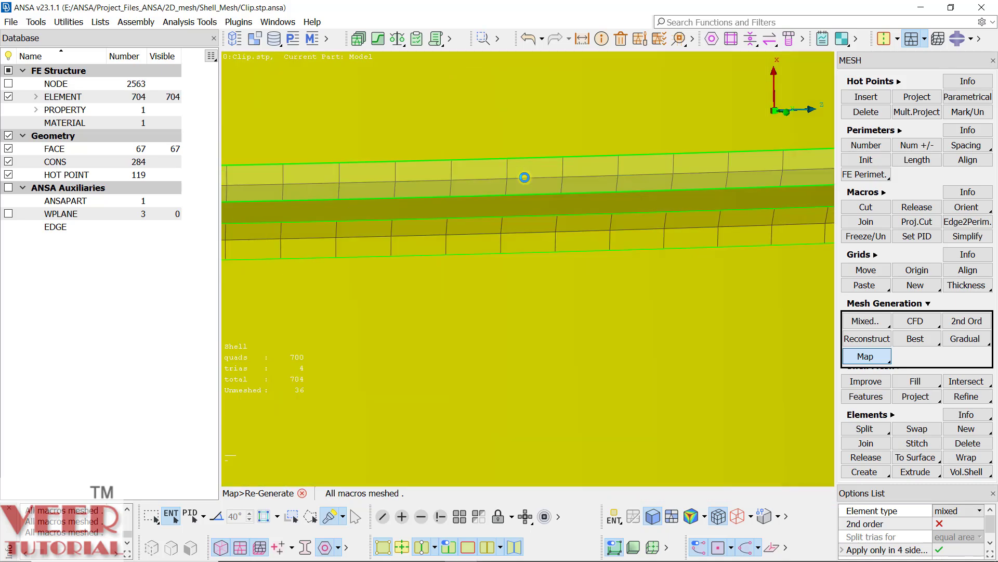
pyautogui.scroll(-4, 510, 188)
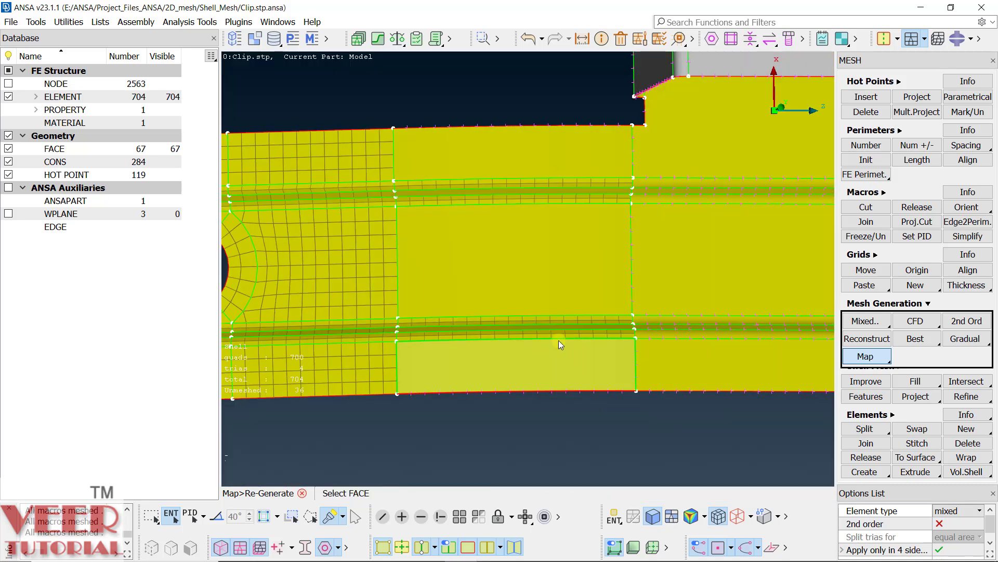
pyautogui.rightClick(867, 357)
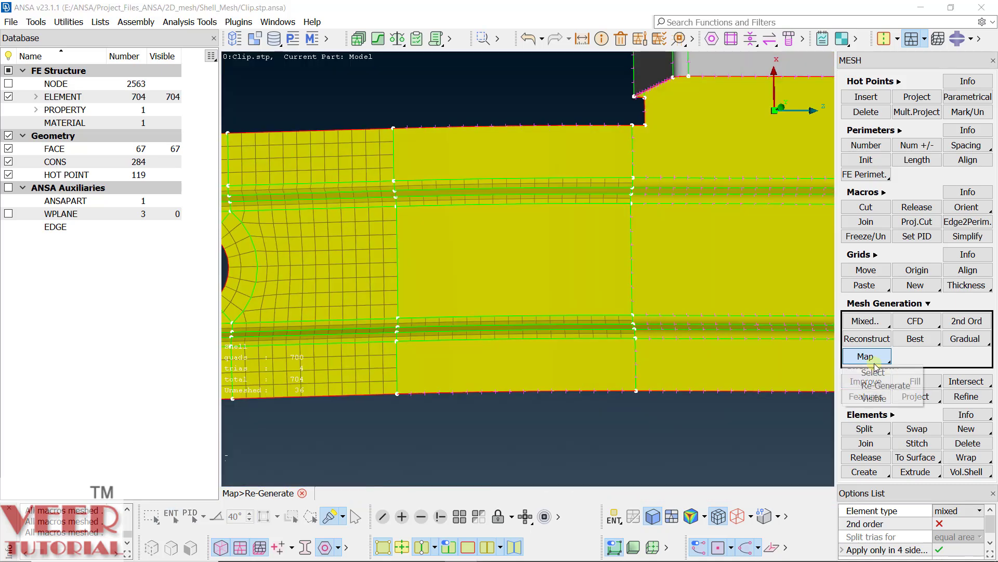
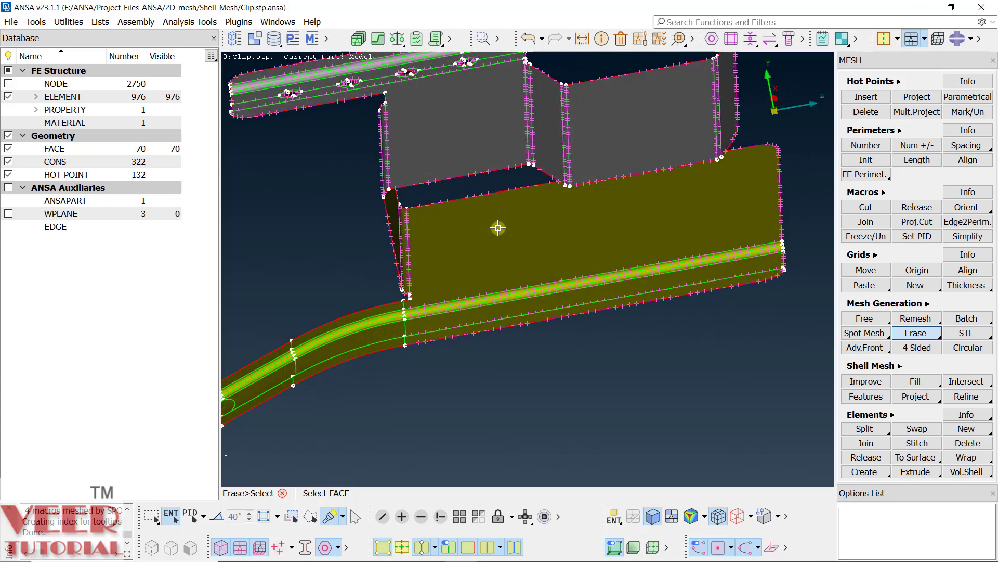
# Step: Examine the unmeshed wide wall beyond the curved section, including its beads and the bend beside the notch
pyautogui.scroll(5, 396, 269)
pyautogui.scroll(-8, 448, 323)
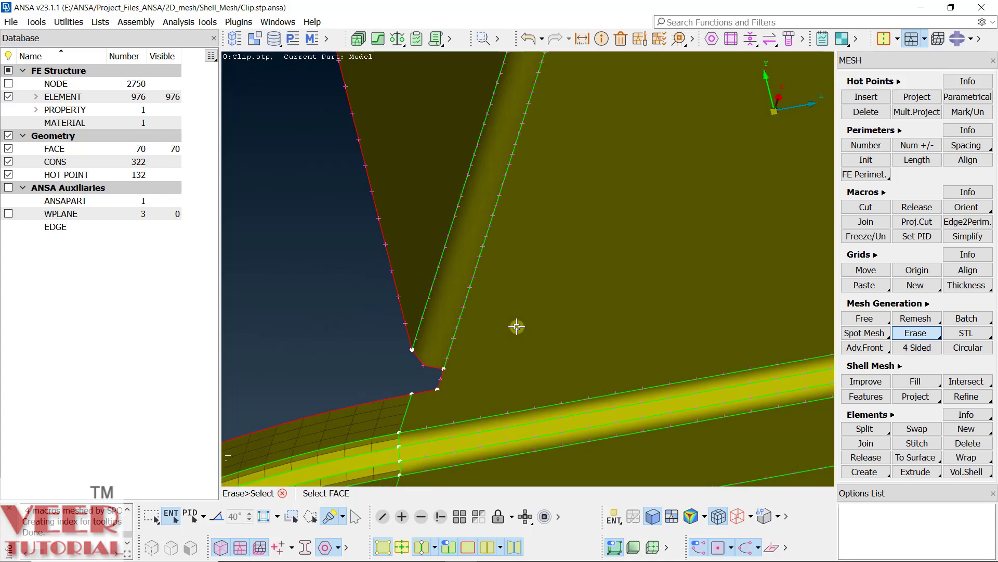
pyautogui.scroll(6, 468, 340)
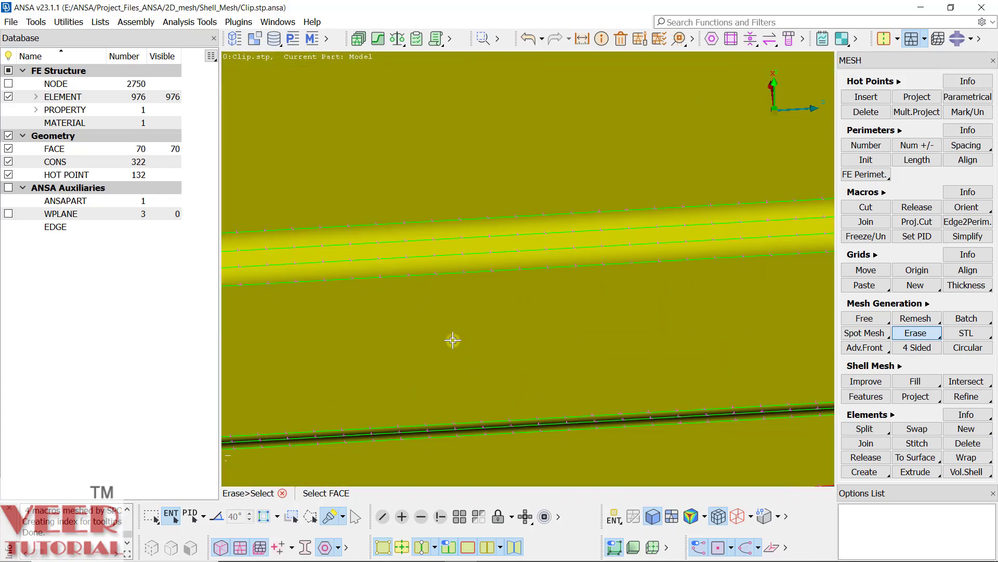
pyautogui.scroll(-4, 365, 335)
pyautogui.scroll(-3, 436, 299)
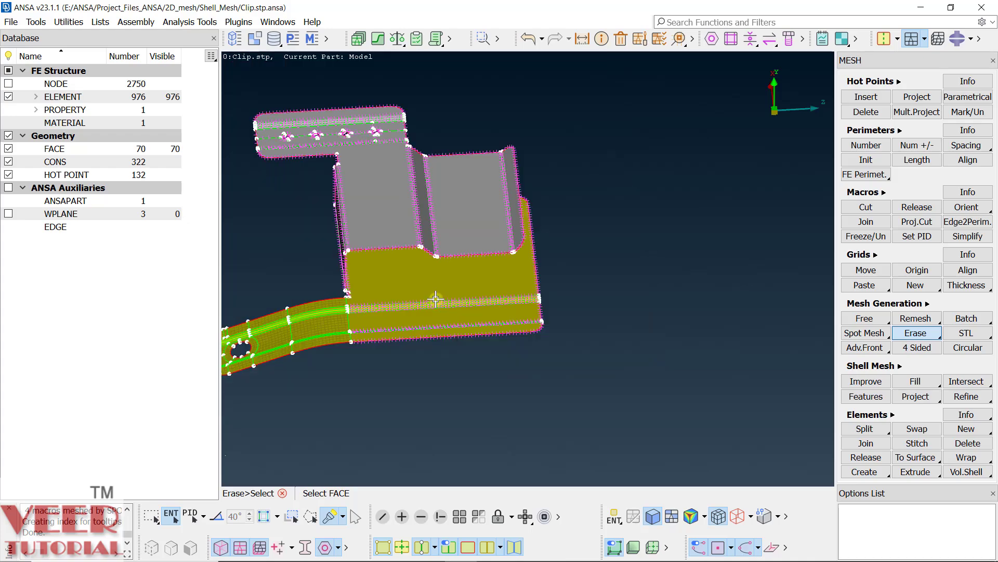
pyautogui.scroll(4, 345, 285)
pyautogui.keyDown('ctrl'); pyautogui.moveTo(449, 292); pyautogui.dragTo(409, 279); pyautogui.keyUp('ctrl')
pyautogui.scroll(3, 388, 288)
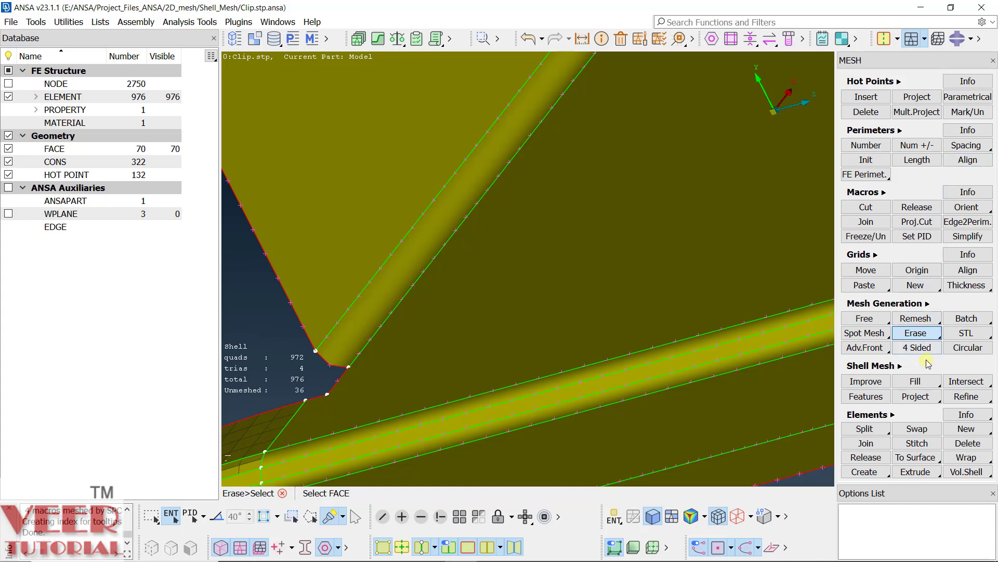
# Step: Mesh the wide wall beyond the curved section, including its two beads and the adjoining bend, with the Best algorithm
pyautogui.click(927, 304)
pyautogui.rightClick(915, 339)
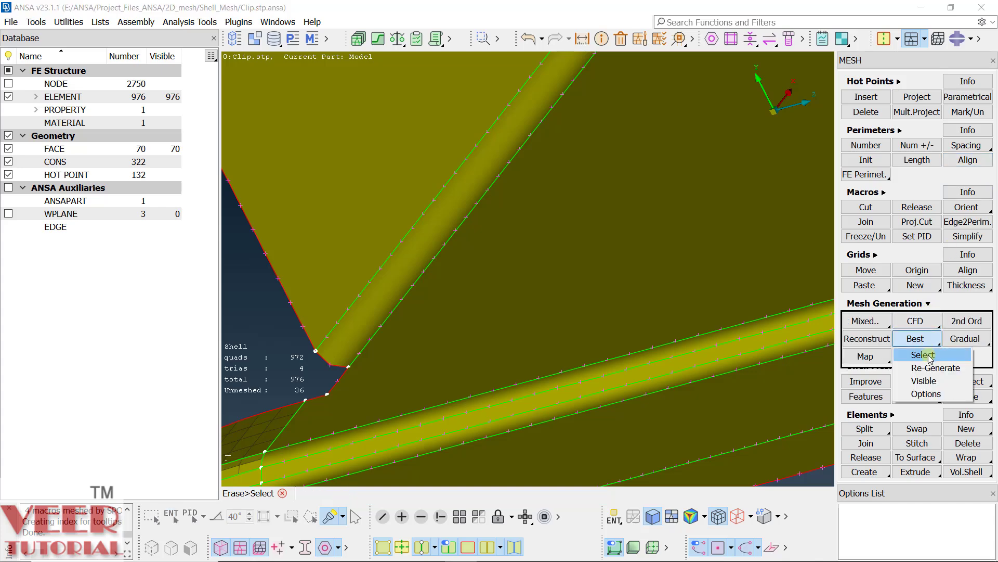
pyautogui.click(918, 353)
pyautogui.click(395, 289)
pyautogui.scroll(-8, 490, 270)
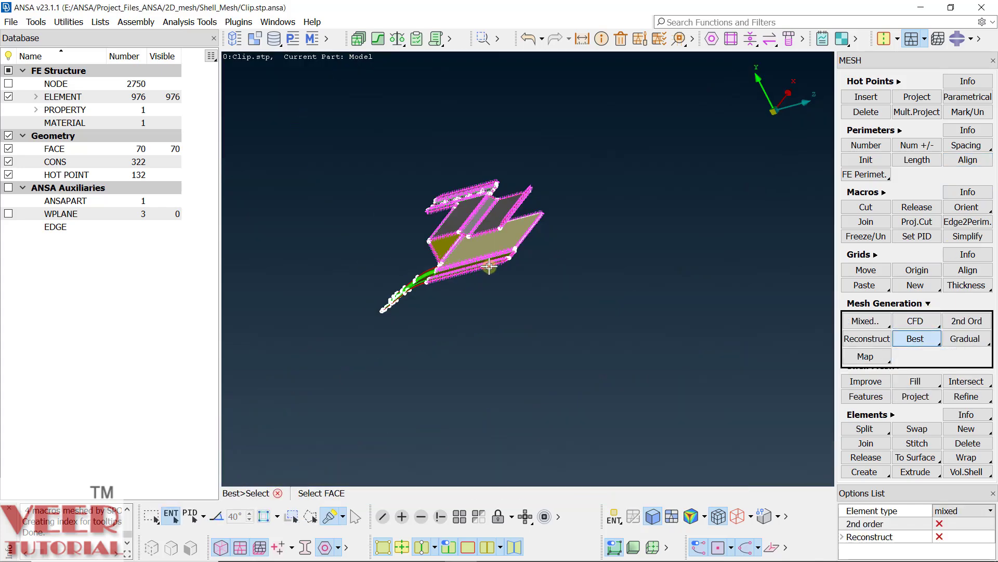
pyautogui.keyDown('ctrl'); pyautogui.moveTo(489, 267); pyautogui.dragTo(511, 270); pyautogui.keyUp('ctrl')
pyautogui.scroll(5, 511, 270)
pyautogui.moveTo(597, 214); pyautogui.dragTo(414, 381, button='right')
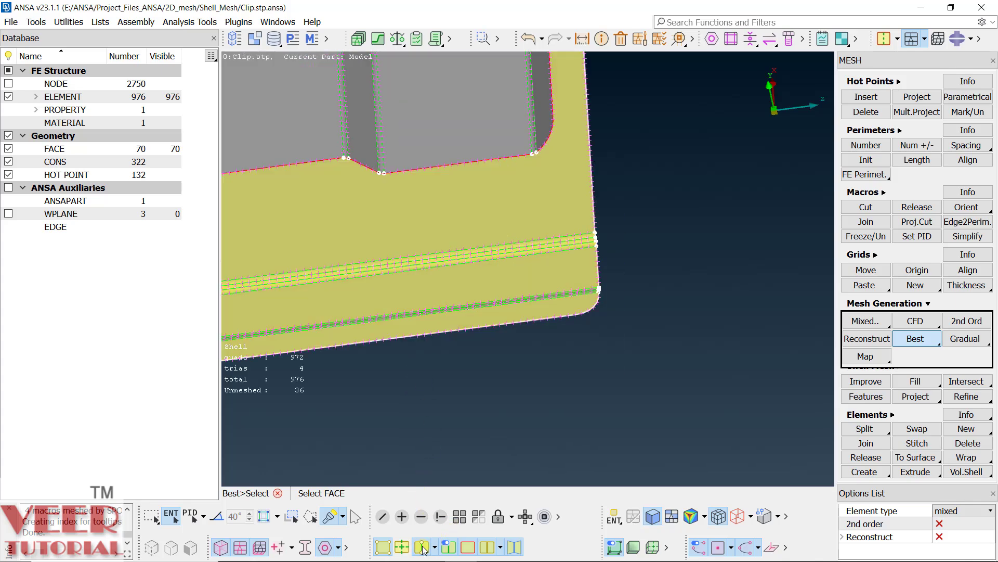
pyautogui.scroll(-6, 552, 259)
pyautogui.scroll(5, 441, 281)
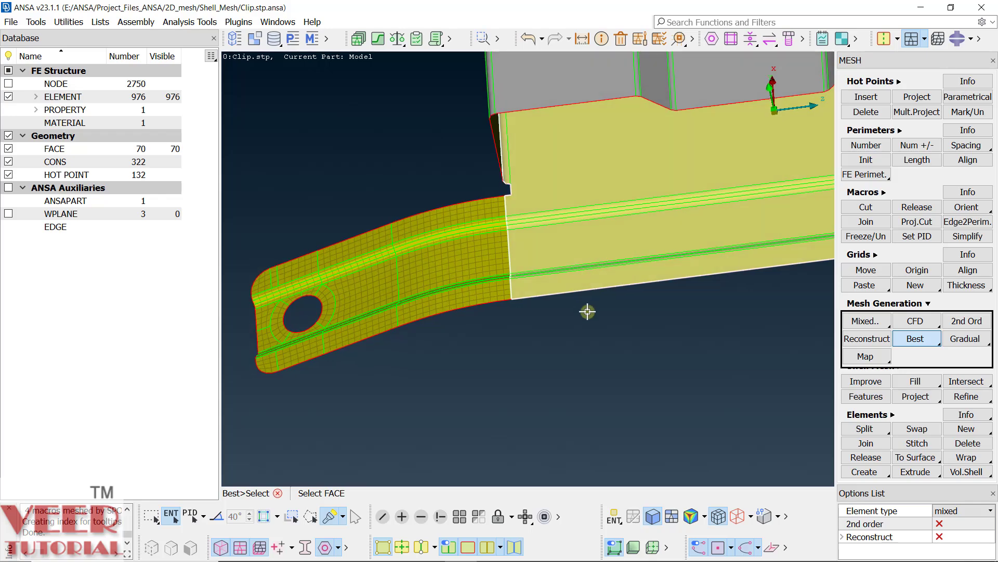
pyautogui.keyDown('ctrl'); pyautogui.moveTo(587, 311); pyautogui.dragTo(630, 133); pyautogui.keyUp('ctrl')
pyautogui.scroll(-5, 553, 130)
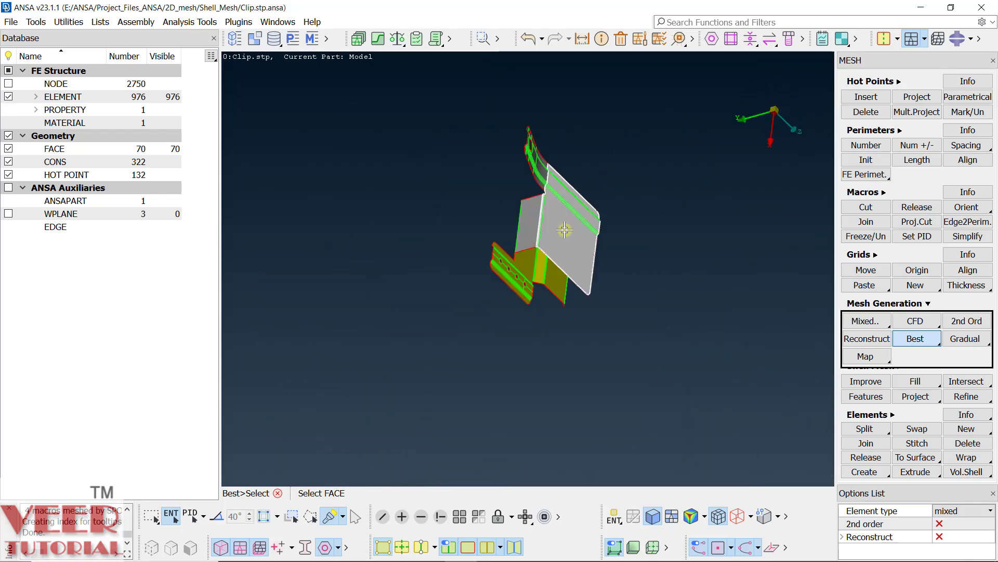
pyautogui.scroll(5, 512, 235)
pyautogui.scroll(2, 513, 235)
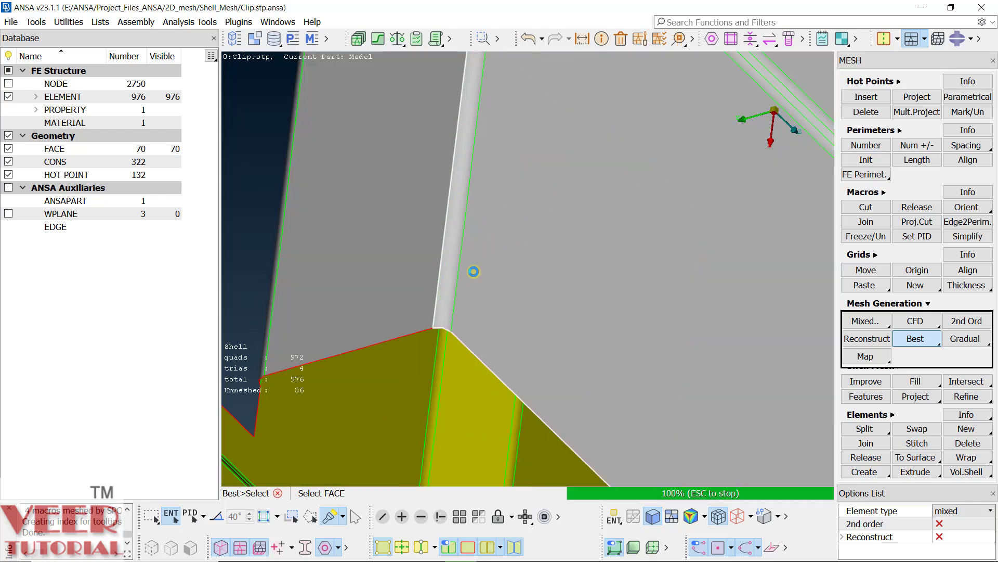
pyautogui.scroll(-5, 468, 260)
pyautogui.scroll(7, 487, 100)
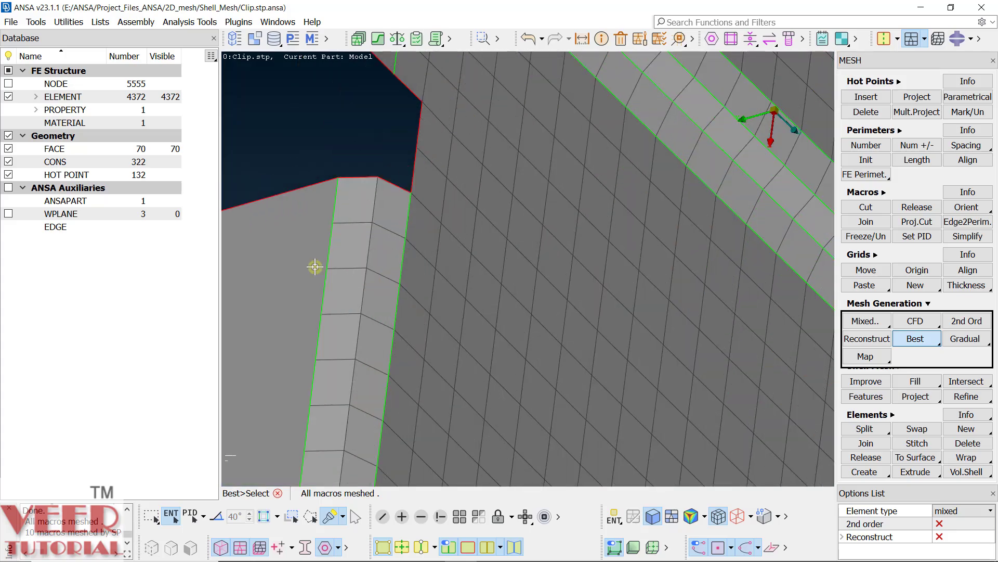
# Step: Inspect the wide wall's new mesh along the beads, at the rounded corner and at the end edge
pyautogui.scroll(-5, 427, 256)
pyautogui.keyDown('ctrl'); pyautogui.moveTo(517, 228); pyautogui.dragTo(508, 310); pyautogui.keyUp('ctrl')
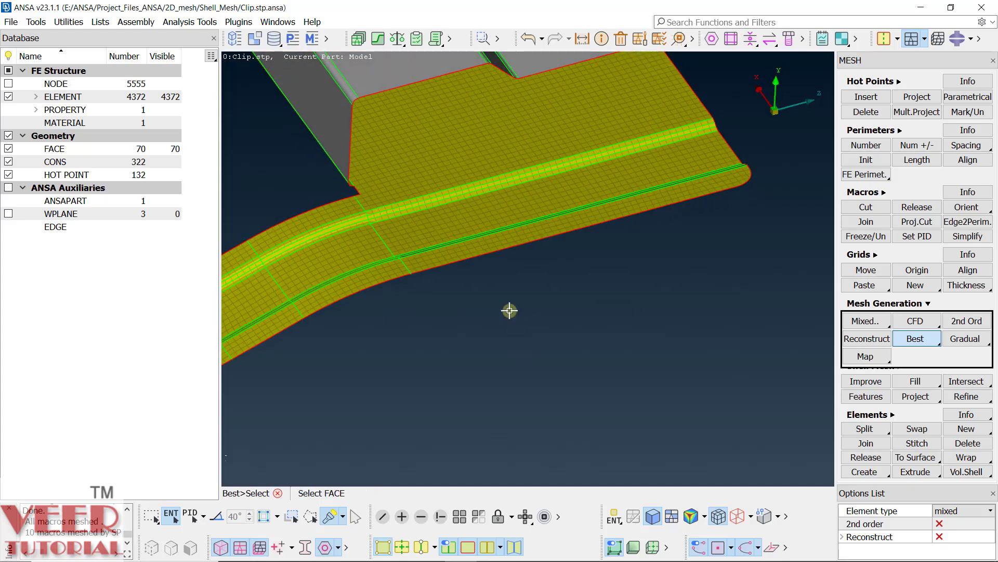
pyautogui.scroll(4, 376, 246)
pyautogui.scroll(3, 375, 246)
pyautogui.keyDown('ctrl'); pyautogui.moveTo(570, 341); pyautogui.dragTo(491, 333); pyautogui.keyUp('ctrl')
pyautogui.scroll(-5, 490, 333)
pyautogui.scroll(5, 801, 341)
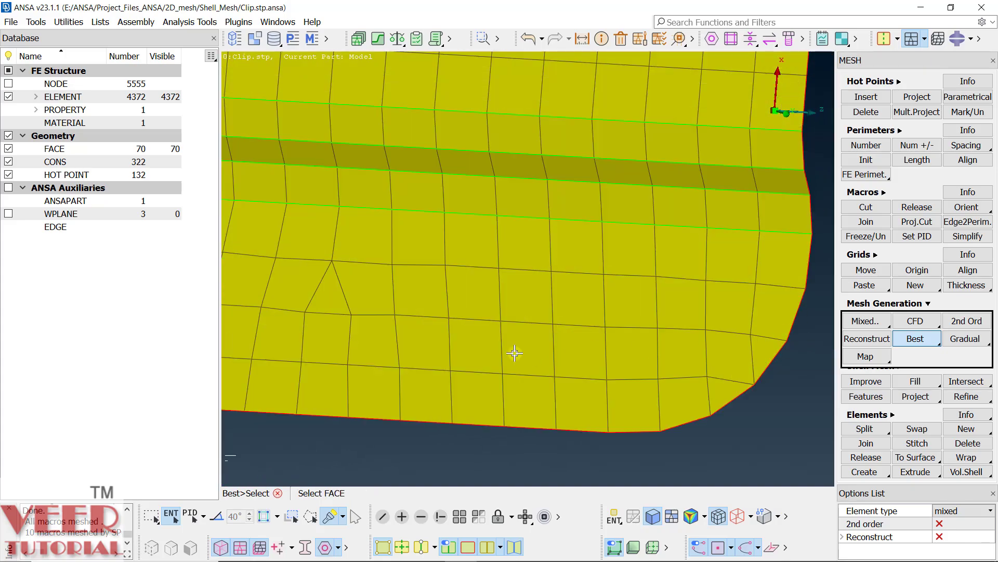
pyautogui.scroll(-5, 515, 353)
pyautogui.keyDown('ctrl'); pyautogui.moveTo(584, 310); pyautogui.dragTo(589, 264); pyautogui.keyUp('ctrl')
pyautogui.scroll(4, 624, 184)
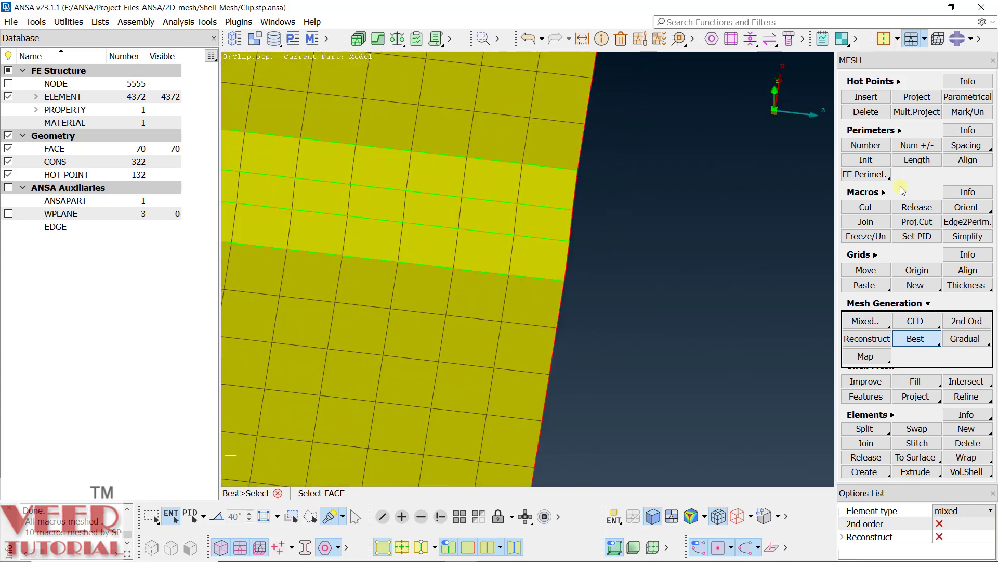
# Step: Set 2 elements across each bead side face at the wide wall's end edge, on both beads
pyautogui.click(917, 146)
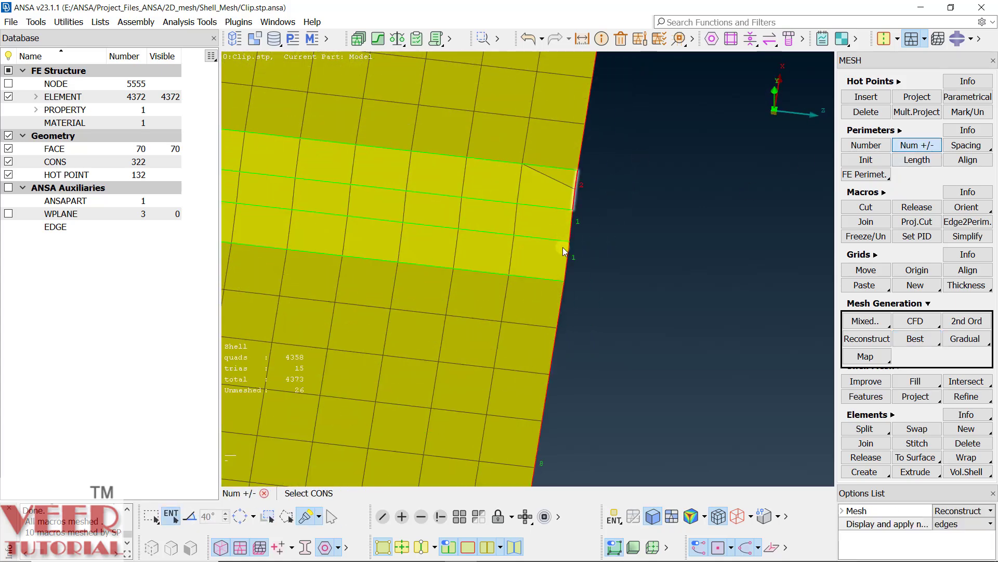
pyautogui.scroll(-5, 598, 217)
pyautogui.keyDown('ctrl'); pyautogui.moveTo(522, 310); pyautogui.dragTo(560, 258); pyautogui.keyUp('ctrl')
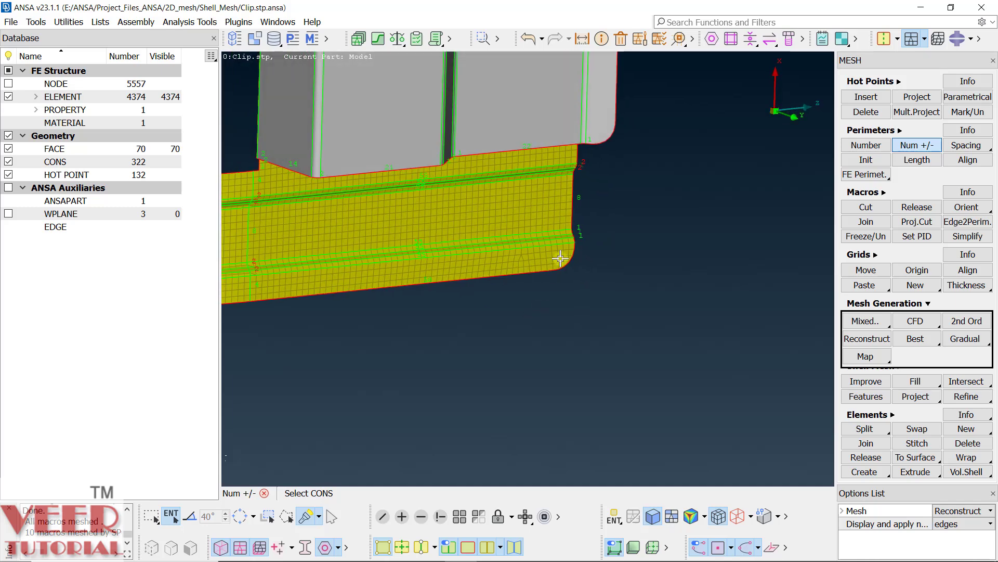
pyautogui.scroll(5, 574, 223)
pyautogui.click(547, 322)
pyautogui.click(577, 461)
pyautogui.scroll(-5, 606, 377)
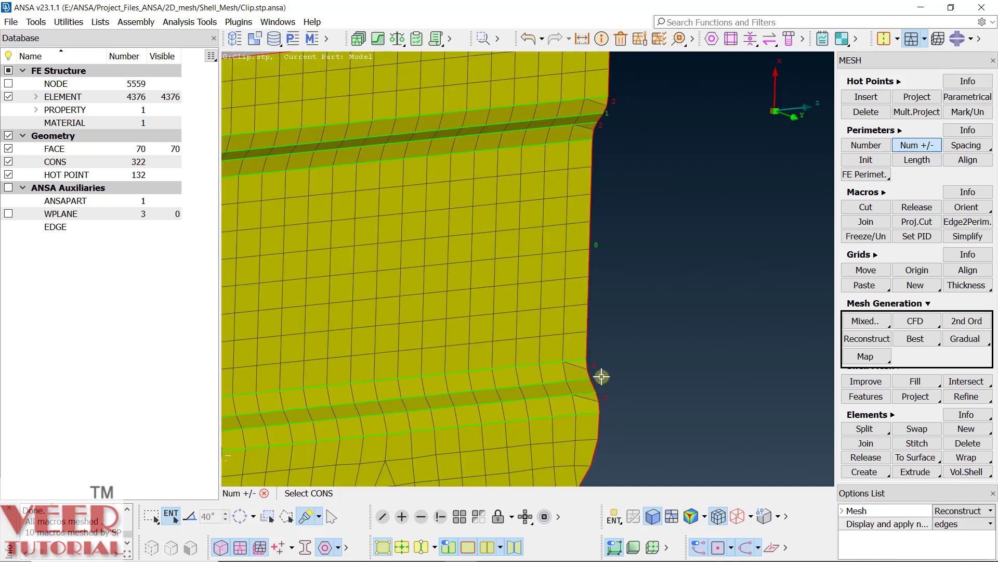
# Step: Regenerate the mesh with the Map algorithm on the four bead side faces along the wide wall
pyautogui.click(882, 359)
pyautogui.click(884, 384)
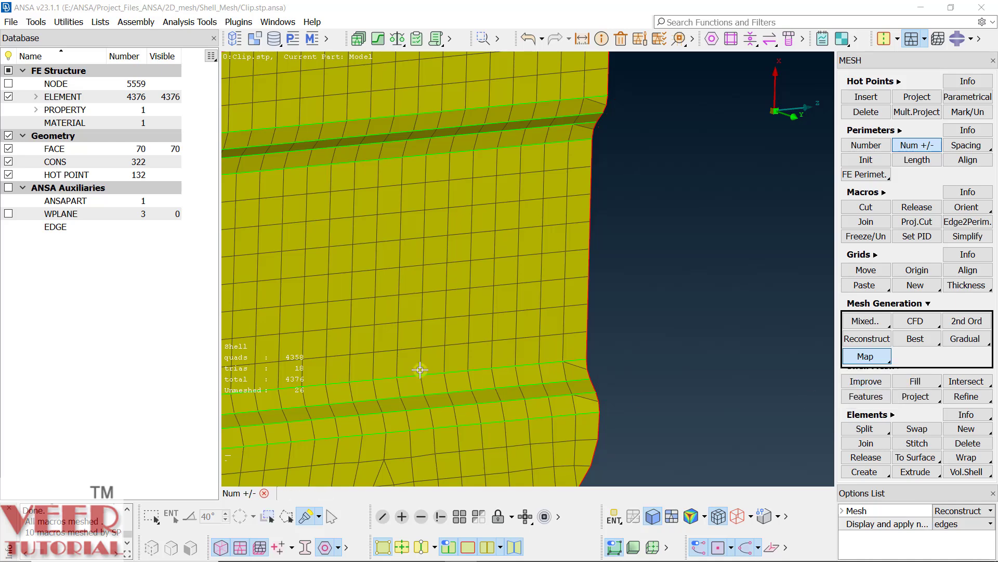
pyautogui.click(449, 419)
pyautogui.click(451, 383)
pyautogui.scroll(-5, 608, 255)
pyautogui.scroll(6, 554, 243)
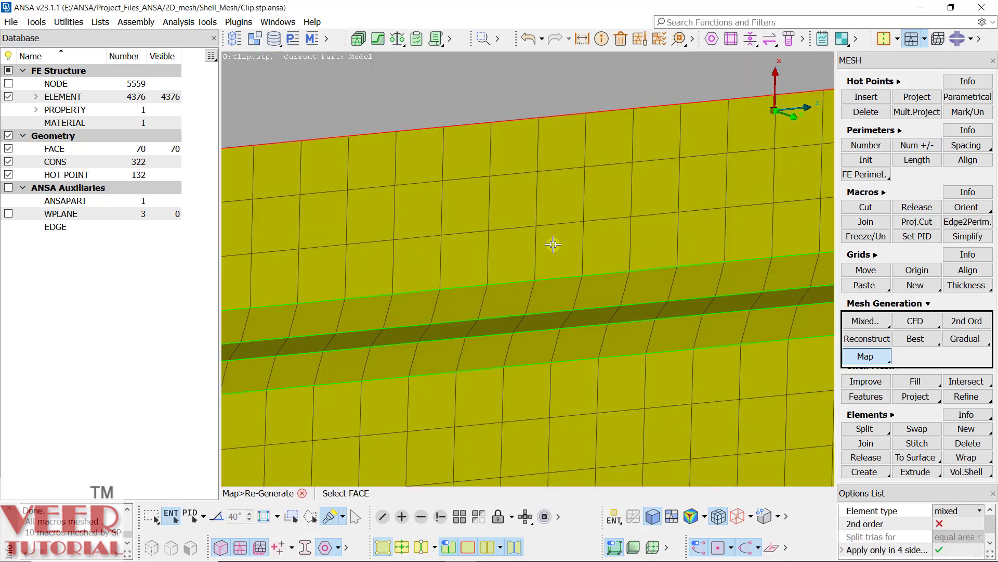
pyautogui.click(549, 298)
pyautogui.click(548, 349)
pyautogui.scroll(-6, 540, 286)
pyautogui.scroll(5, 312, 285)
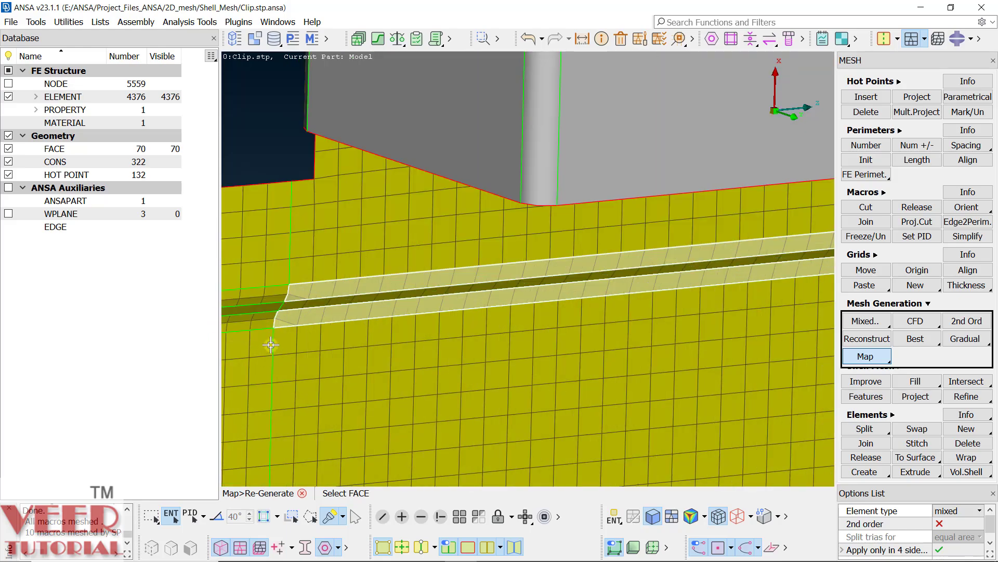
pyautogui.middleClick(312, 285)
# Step: Cut the outer strip near the rounded corner from the bead edge straight across to the wall's free edge
pyautogui.scroll(-4, 568, 296)
pyautogui.keyDown('ctrl'); pyautogui.moveTo(568, 296); pyautogui.dragTo(771, 209); pyautogui.keyUp('ctrl')
pyautogui.scroll(5, 634, 331)
pyautogui.click(866, 207)
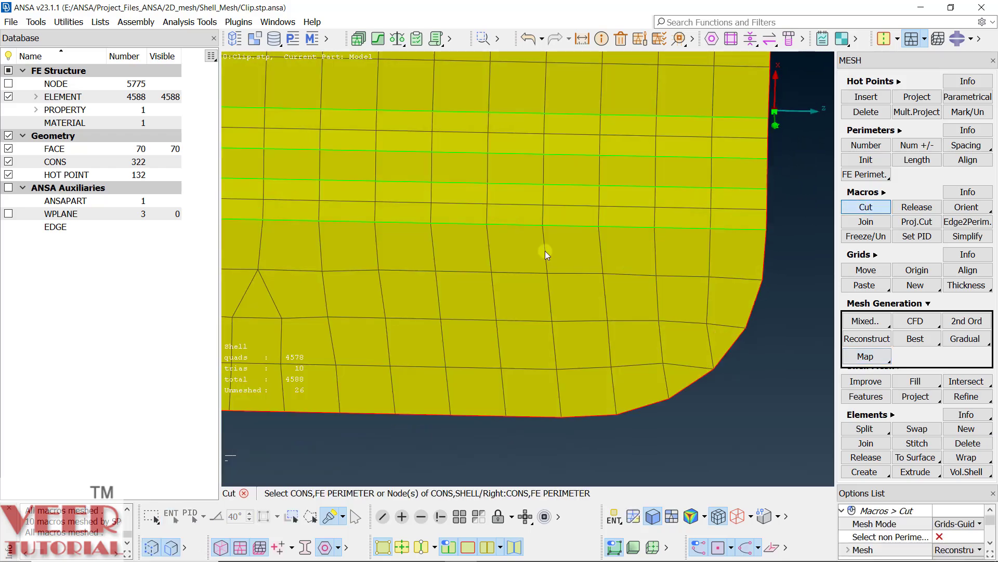
pyautogui.click(543, 226)
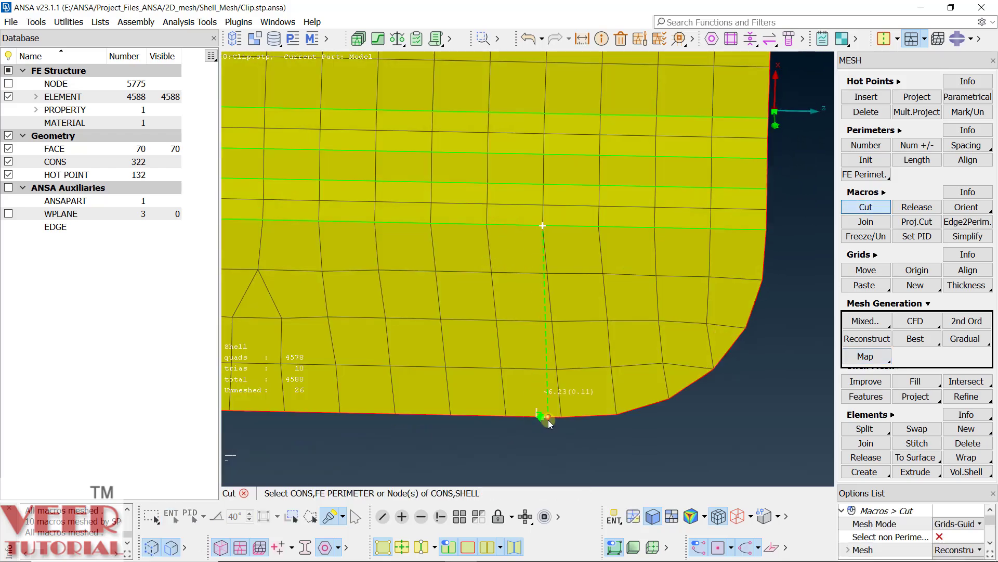
pyautogui.click(548, 419)
pyautogui.scroll(-2, 468, 364)
pyautogui.scroll(2, 468, 312)
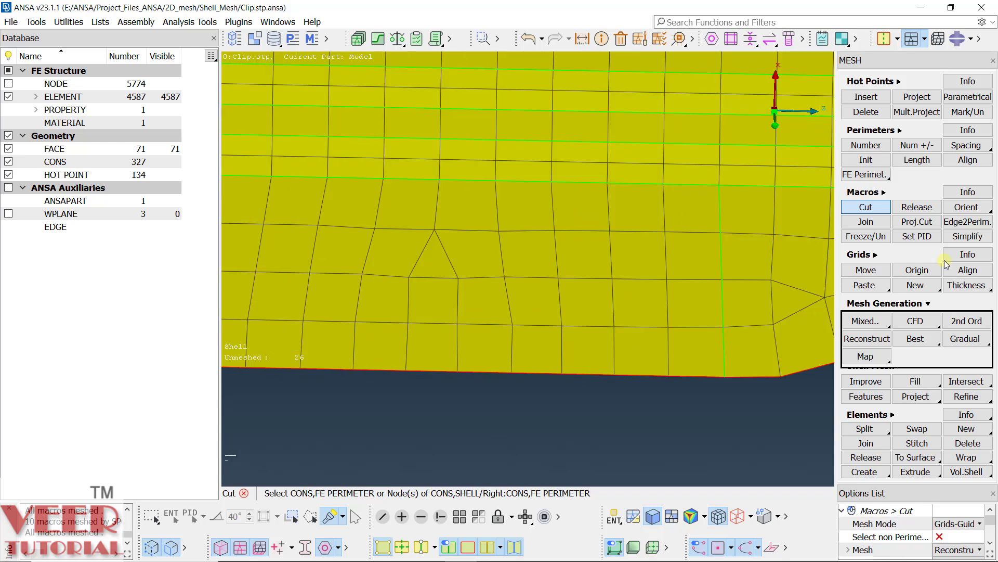
# Step: Reduce the element count along the outer strip's long free edge to 51
pyautogui.click(917, 145)
pyautogui.scroll(-3, 508, 341)
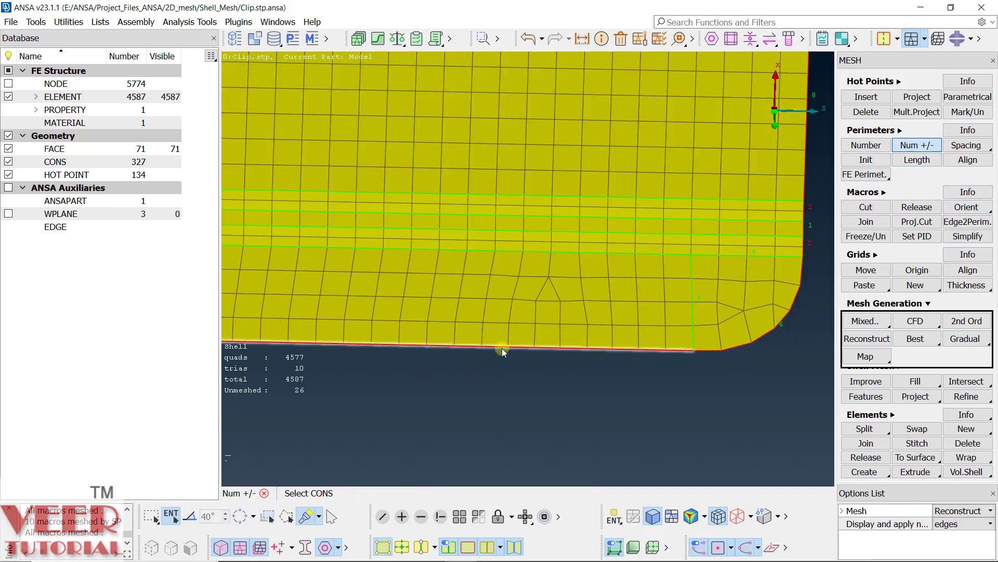
pyautogui.scroll(3, 416, 346)
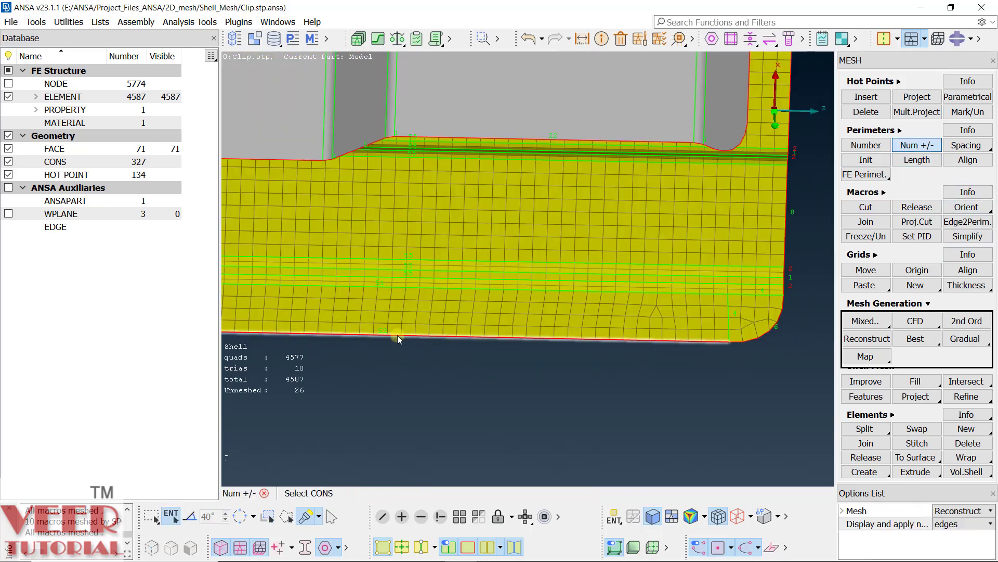
pyautogui.rightClick(397, 335)
pyautogui.scroll(-3, 397, 335)
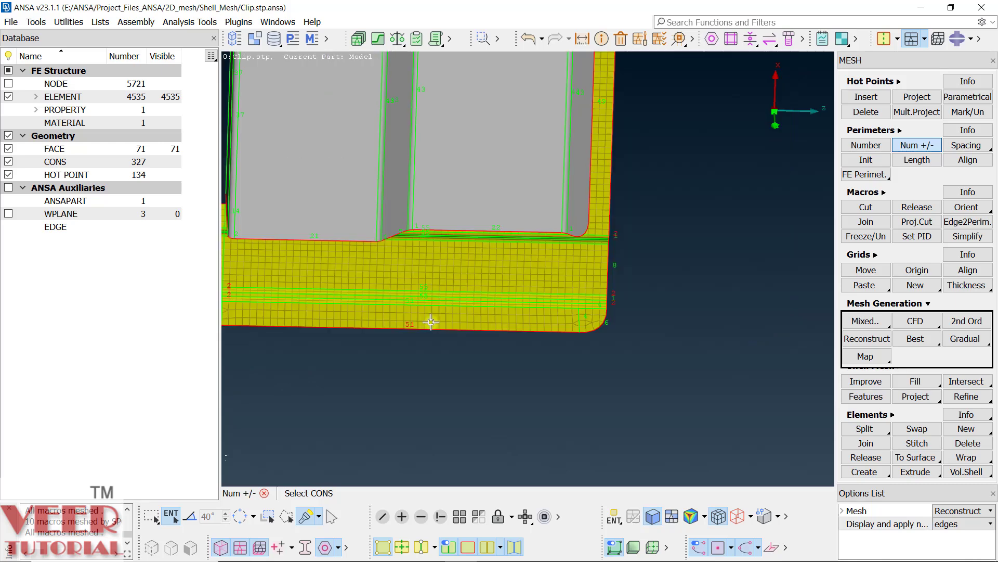
pyautogui.scroll(5, 376, 311)
pyautogui.scroll(-3, 408, 303)
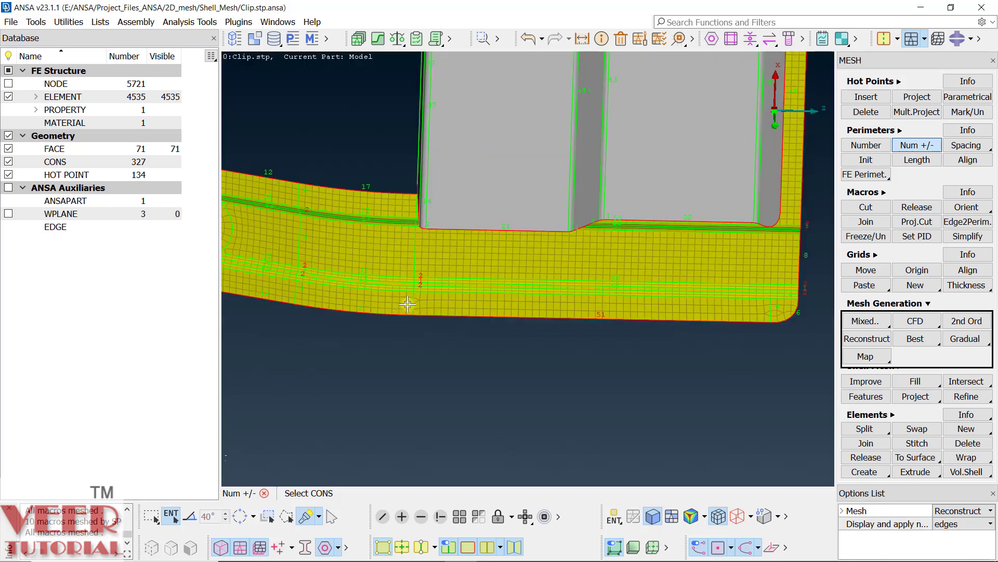
pyautogui.scroll(4, 407, 305)
pyautogui.scroll(-1, 311, 315)
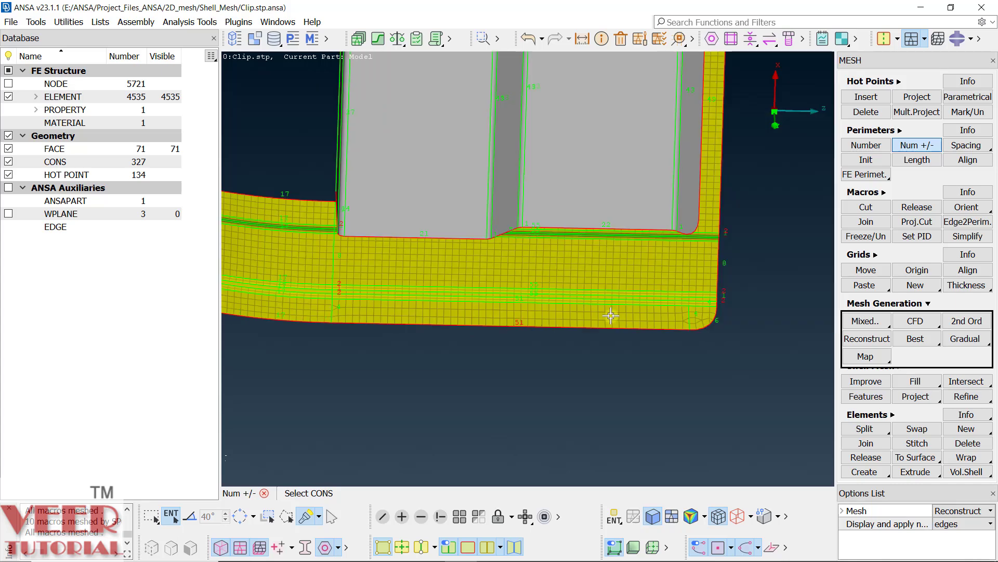
# Step: Regenerate the mesh of the long outer strip beside the rounded corner with the Map algorithm
pyautogui.scroll(4, 681, 319)
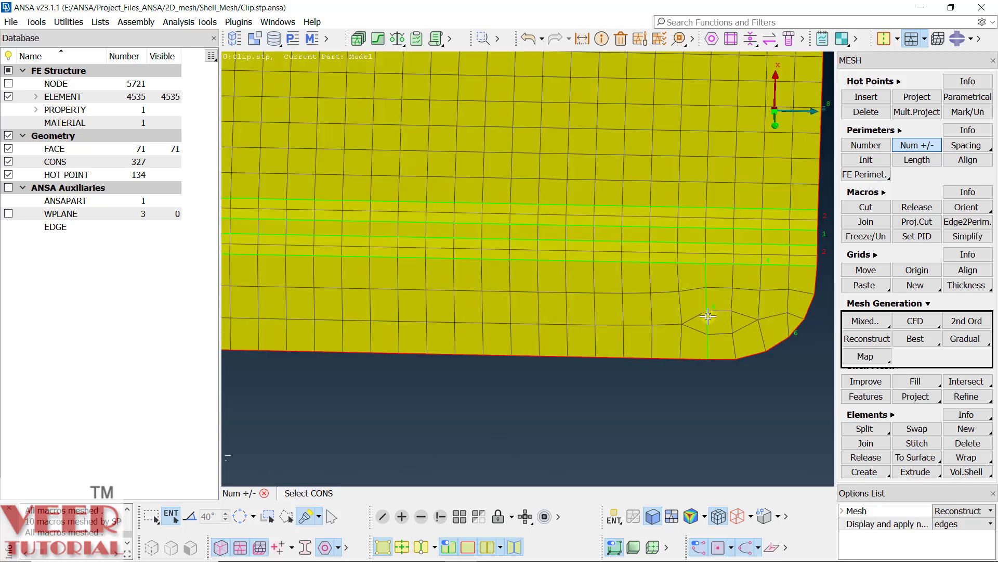
pyautogui.scroll(-2, 670, 321)
pyautogui.moveTo(858, 358); pyautogui.dragTo(879, 385)
pyautogui.click(544, 325)
pyautogui.middleClick(577, 342)
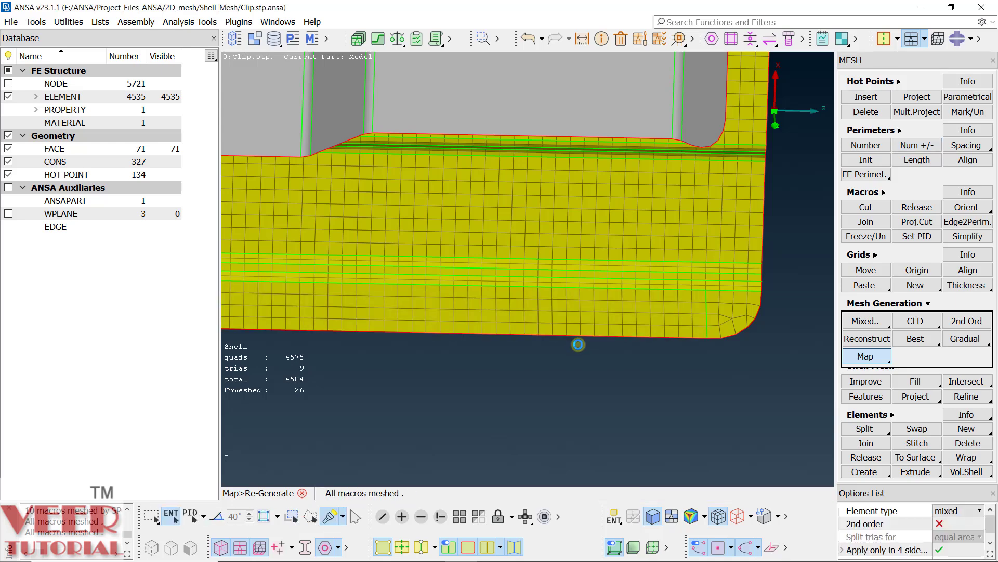
# Step: Insert a hot point about midway along the rounded corner's curved free edge
pyautogui.scroll(-4, 576, 343)
pyautogui.scroll(2, 577, 340)
pyautogui.scroll(5, 577, 339)
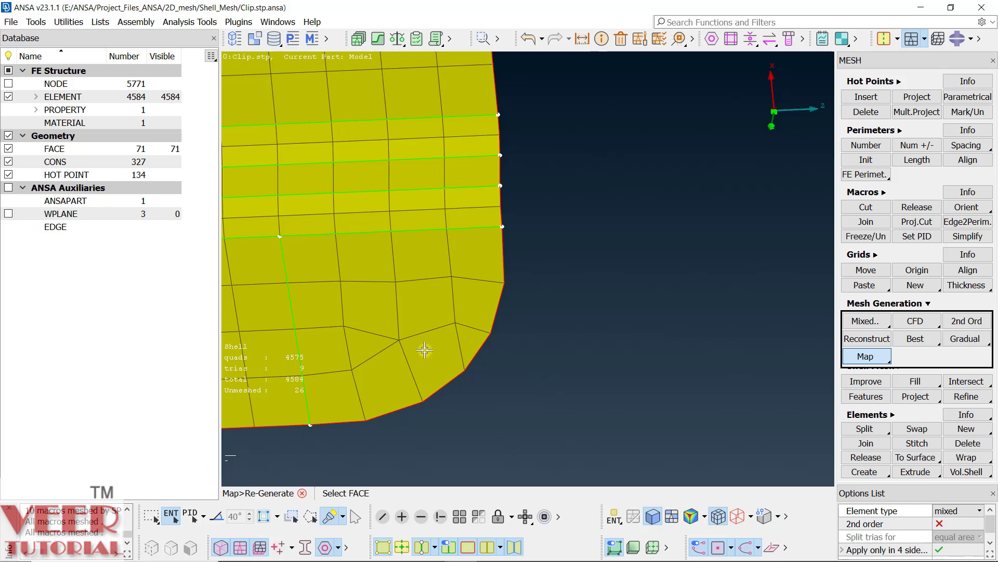
pyautogui.keyDown('ctrl'); pyautogui.moveTo(425, 350); pyautogui.dragTo(465, 359); pyautogui.keyUp('ctrl')
pyautogui.click(866, 97)
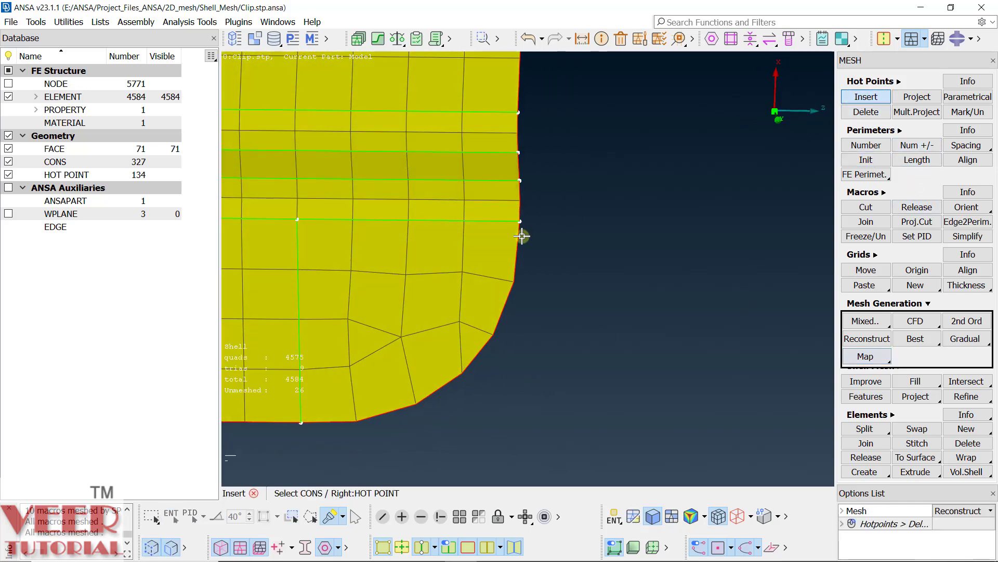
pyautogui.click(478, 358)
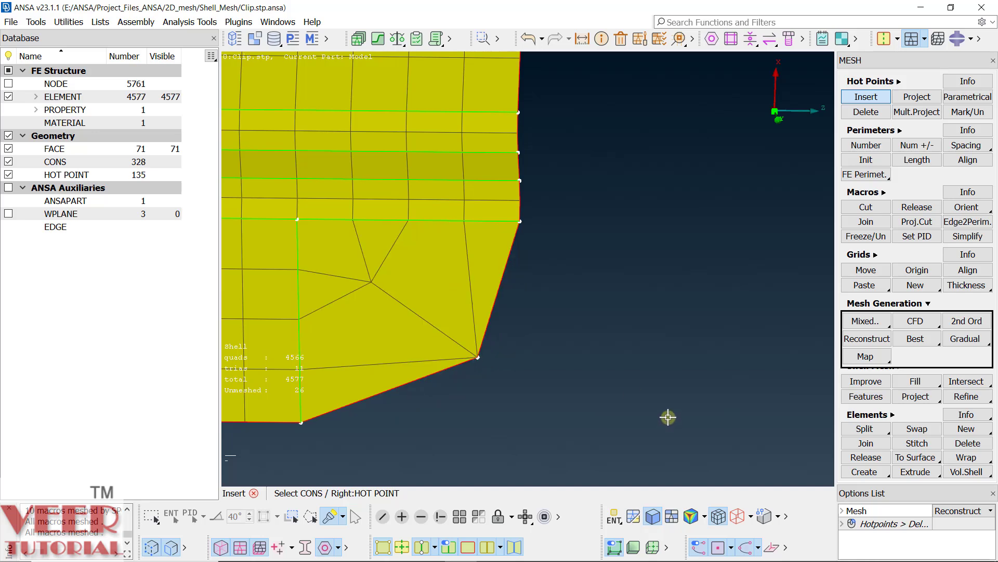
# Step: Set 4 elements on each half of the rounded corner's curved edge, on both sides of the inserted hot point
pyautogui.click(916, 145)
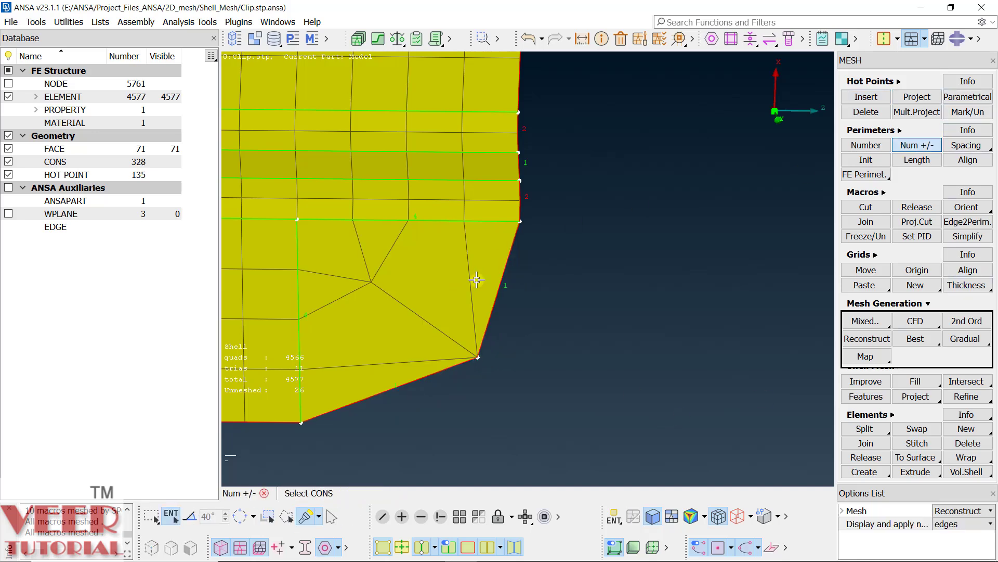
pyautogui.click(501, 304)
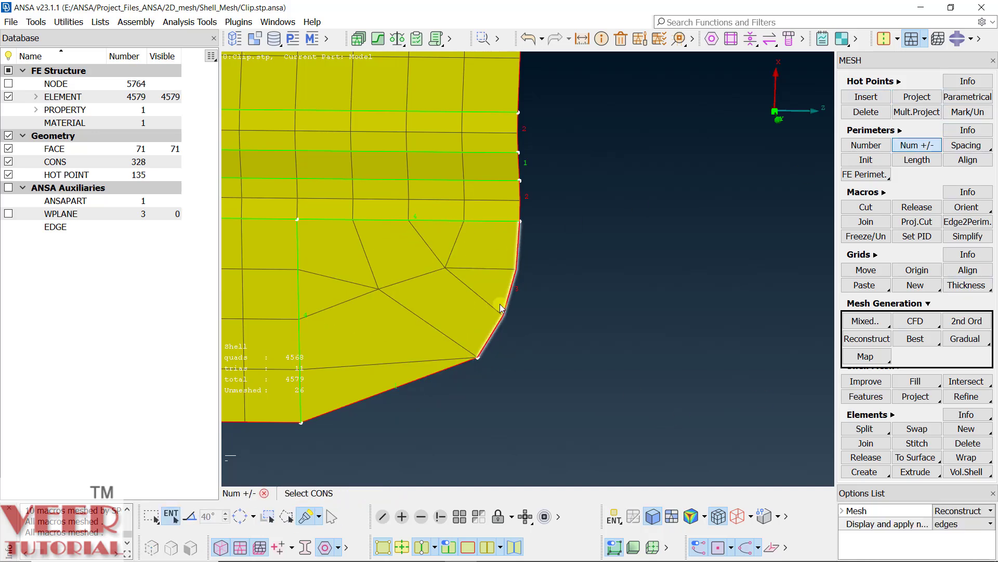
pyautogui.click(391, 386)
pyautogui.click(404, 410)
pyautogui.click(405, 415)
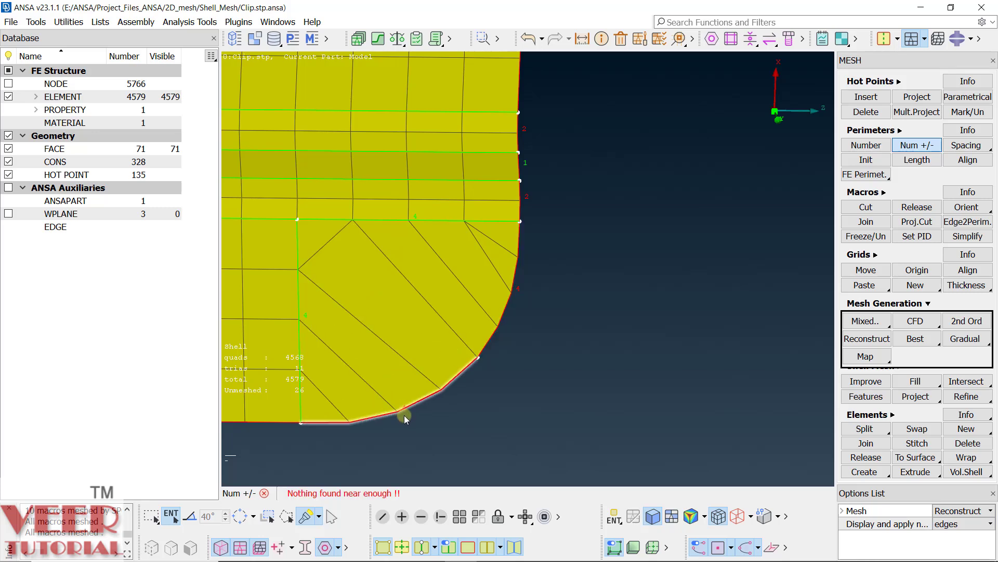
pyautogui.click(404, 415)
# Step: Try to regenerate the rounded corner face with the Map algorithm, and undo the attempt
pyautogui.click(872, 362)
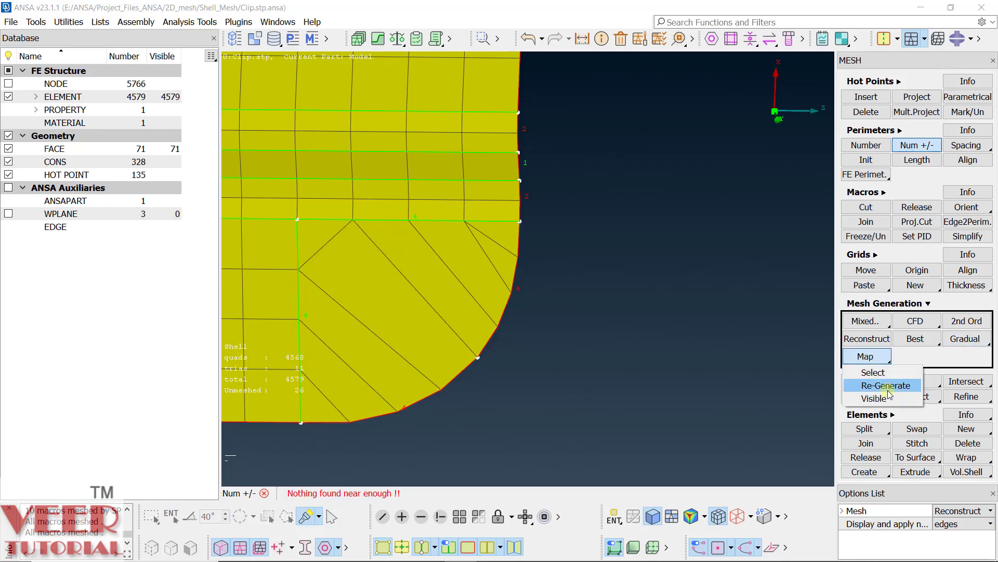
pyautogui.click(886, 385)
pyautogui.click(482, 339)
pyautogui.middleClick(483, 339)
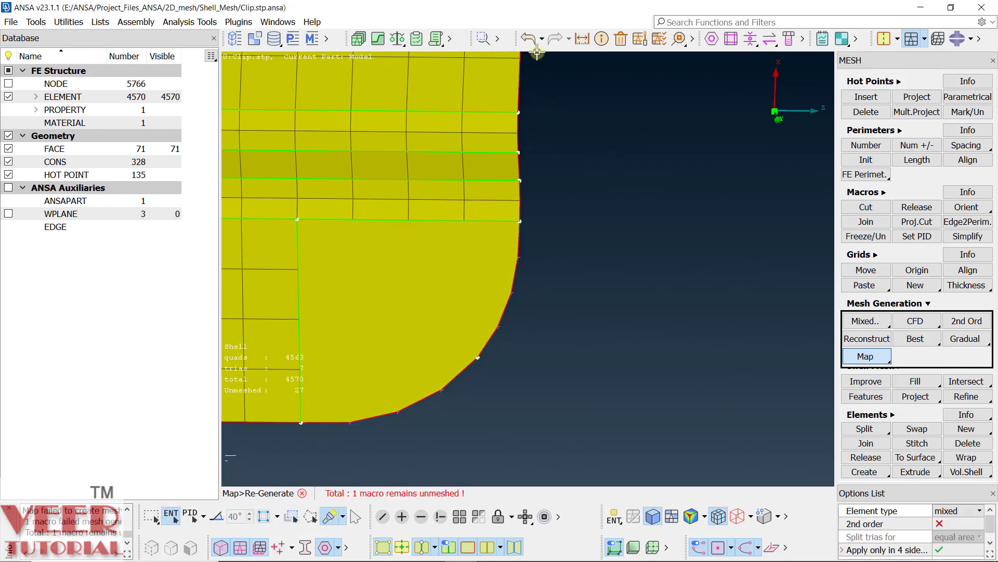
pyautogui.click(528, 41)
# Step: Mesh the rounded corner face with the 4 Sided function, keeping Mixed elements and Standard smoothing
pyautogui.click(915, 285)
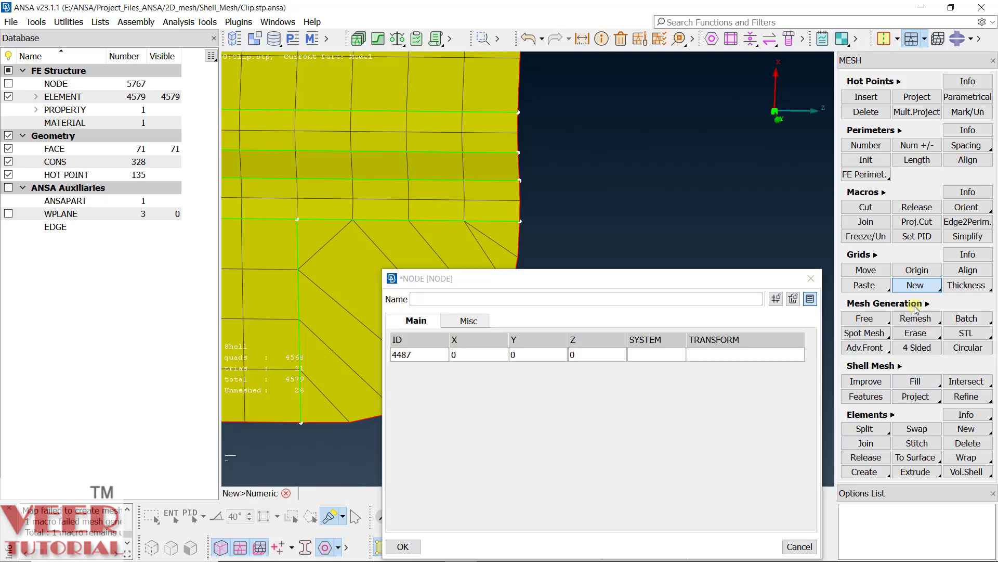
pyautogui.click(810, 284)
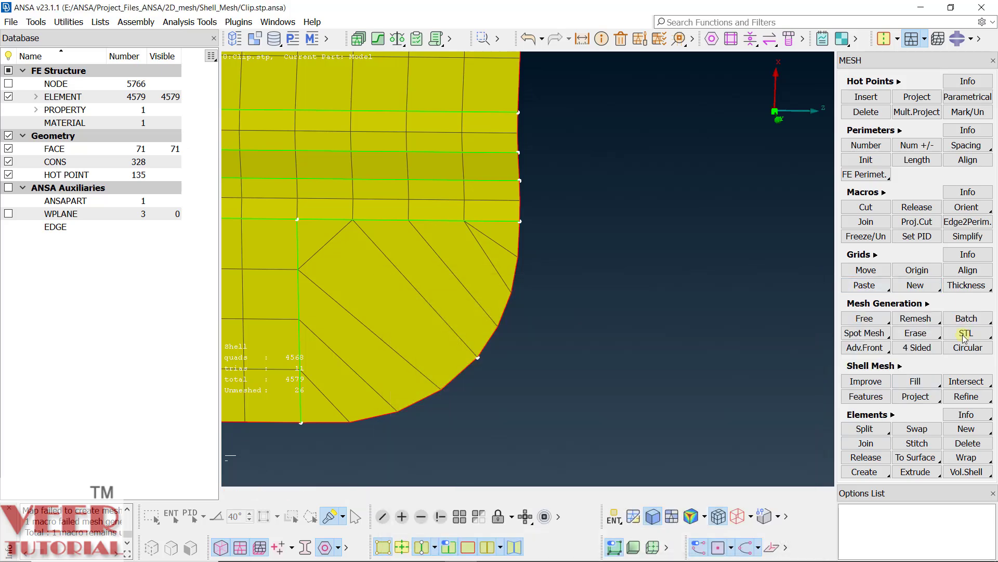
pyautogui.click(924, 351)
pyautogui.click(430, 338)
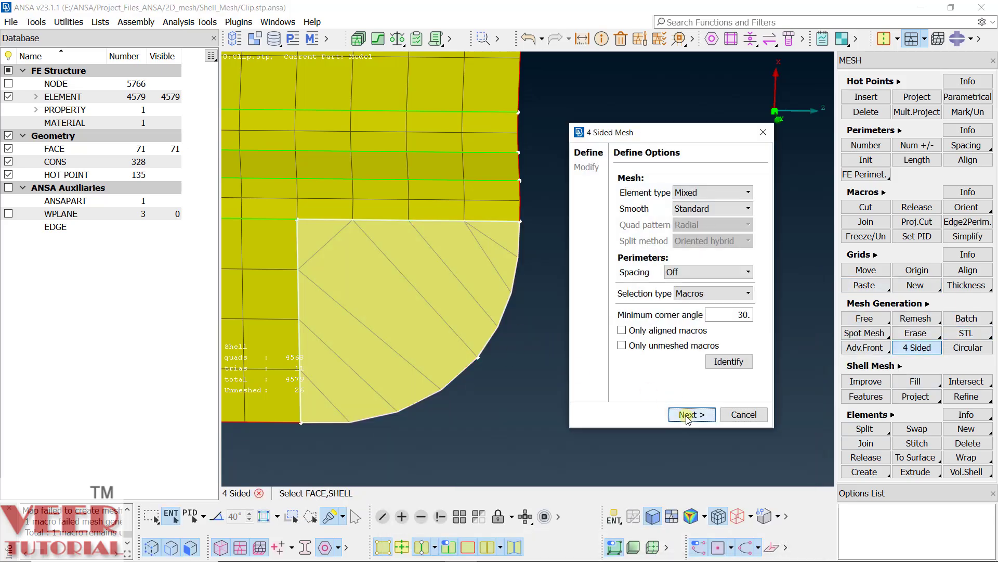
pyautogui.click(687, 415)
pyautogui.click(686, 415)
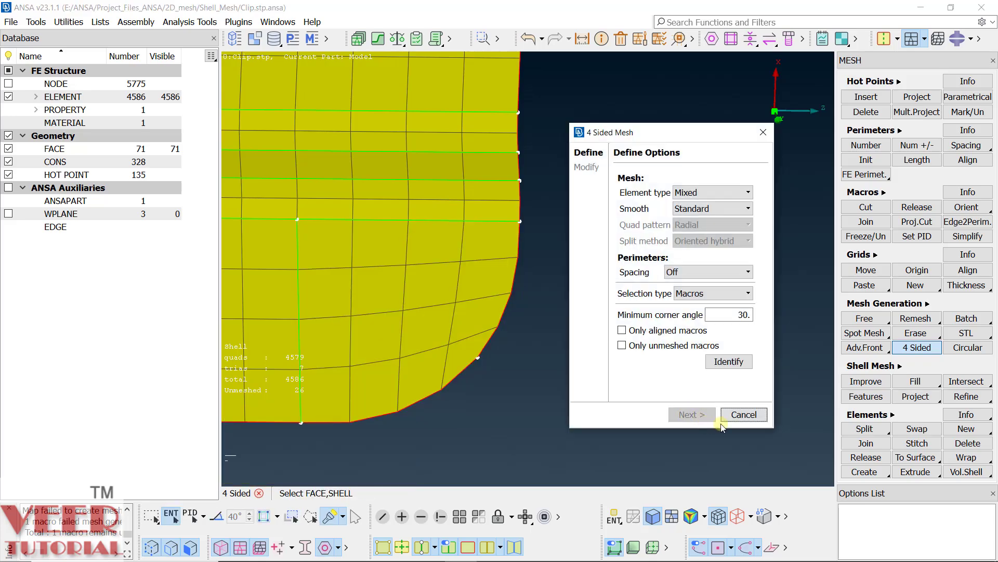
pyautogui.click(724, 419)
# Step: Mesh the flat side wall and the narrow bend face along its upper edge with the Best algorithm
pyautogui.keyDown('ctrl'); pyautogui.moveTo(532, 249); pyautogui.dragTo(495, 270); pyautogui.keyUp('ctrl')
pyautogui.scroll(5, 488, 308)
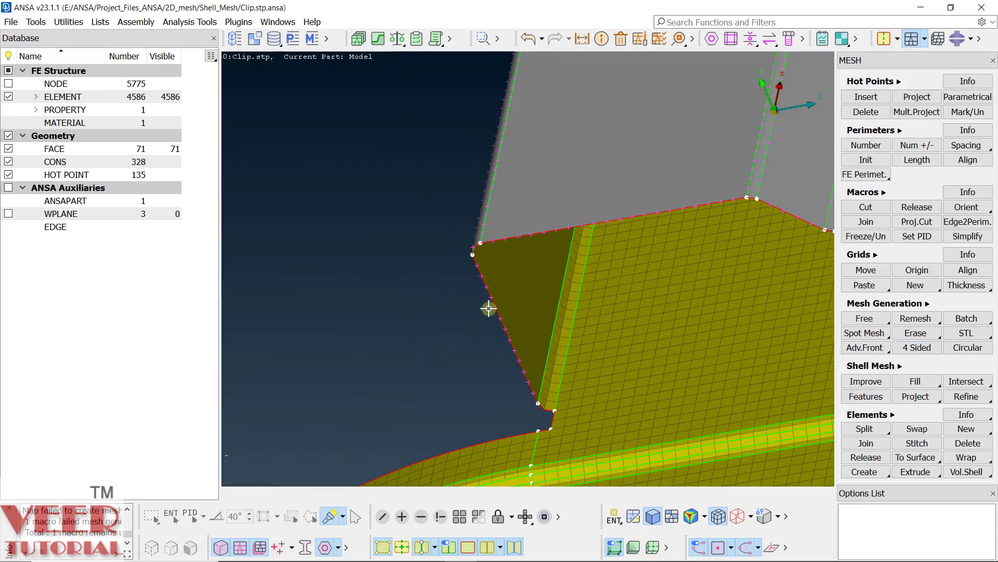
pyautogui.keyDown('ctrl'); pyautogui.moveTo(433, 340); pyautogui.dragTo(560, 325); pyautogui.keyUp('ctrl')
pyautogui.keyDown('ctrl'); pyautogui.moveTo(374, 263); pyautogui.dragTo(369, 323); pyautogui.keyUp('ctrl')
pyautogui.keyDown('ctrl'); pyautogui.moveTo(659, 212); pyautogui.dragTo(568, 182); pyautogui.keyUp('ctrl')
pyautogui.scroll(-8, 597, 239)
pyautogui.moveTo(598, 241)
pyautogui.keyDown('ctrl'); pyautogui.mouseDown()
pyautogui.moveTo(585, 225)
pyautogui.moveTo(601, 250)
pyautogui.mouseUp(); pyautogui.keyUp('ctrl')
pyautogui.scroll(10, 601, 251)
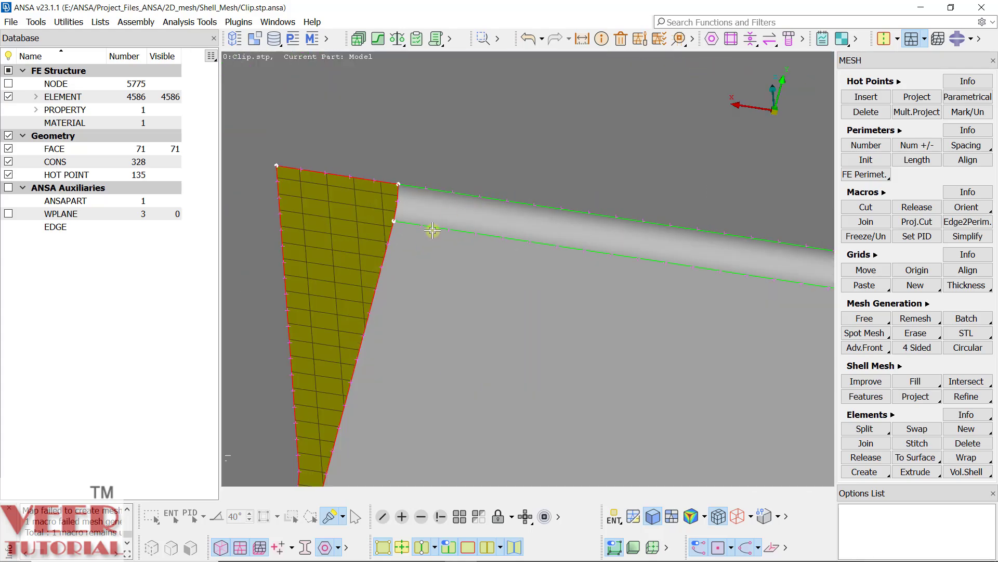
pyautogui.keyDown('ctrl'); pyautogui.moveTo(458, 174); pyautogui.dragTo(728, 204); pyautogui.keyUp('ctrl')
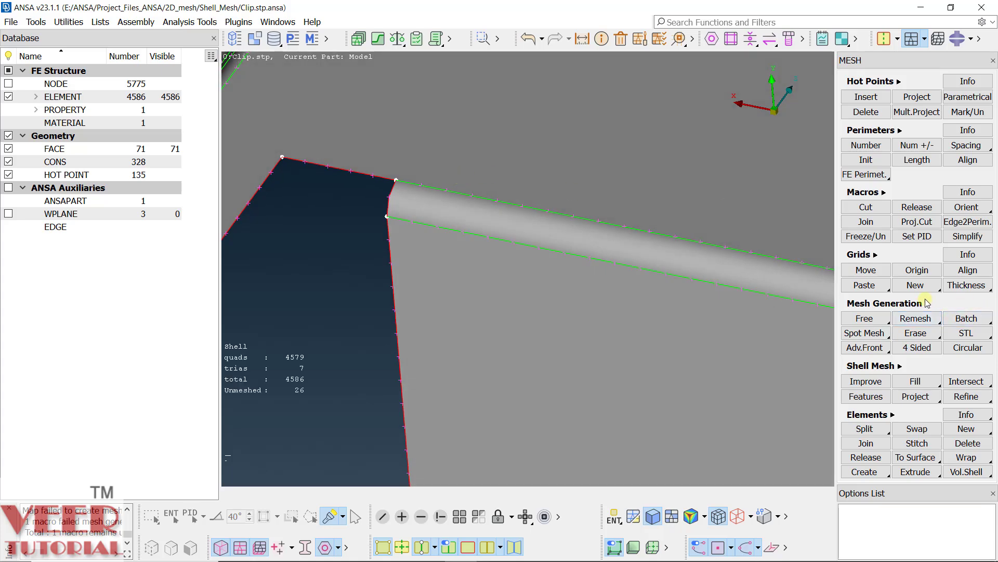
pyautogui.click(928, 304)
pyautogui.rightClick(915, 339)
pyautogui.click(921, 352)
pyautogui.click(612, 236)
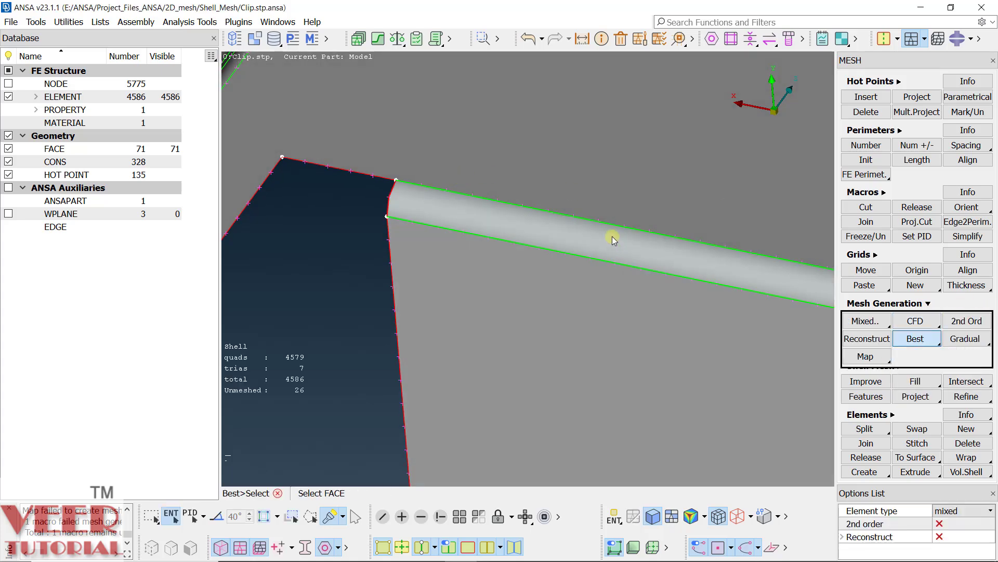
pyautogui.click(478, 340)
pyautogui.scroll(-8, 483, 317)
pyautogui.scroll(5, 546, 269)
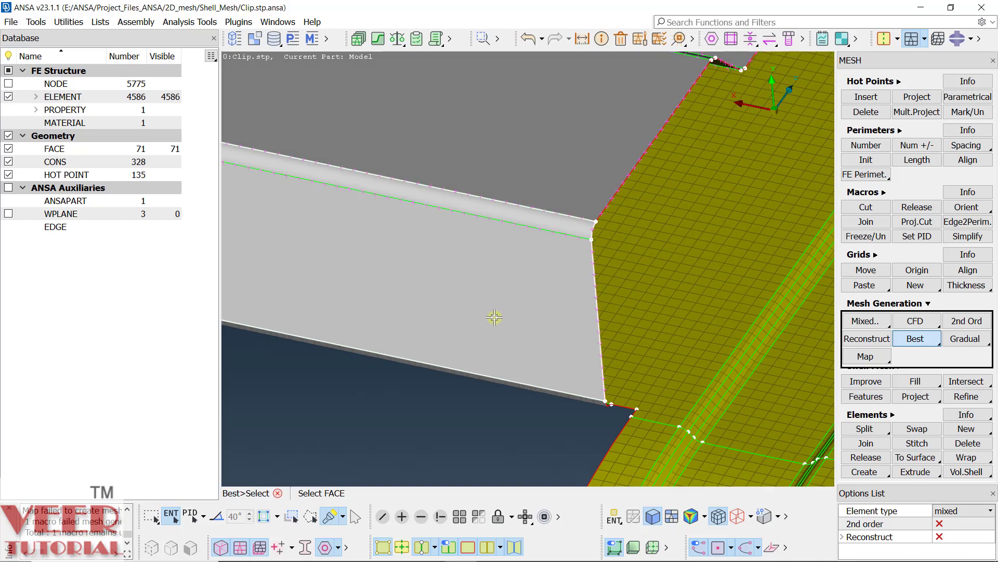
pyautogui.keyDown('ctrl'); pyautogui.moveTo(495, 317); pyautogui.dragTo(548, 332); pyautogui.keyUp('ctrl')
pyautogui.scroll(-5, 432, 330)
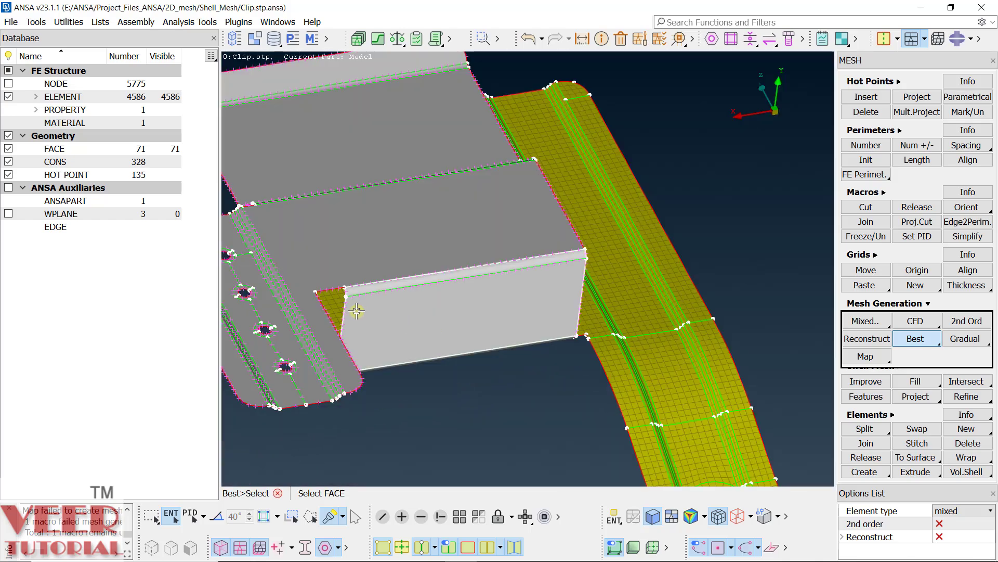
pyautogui.scroll(8, 356, 311)
pyautogui.middleClick(372, 286)
pyautogui.scroll(-8, 378, 285)
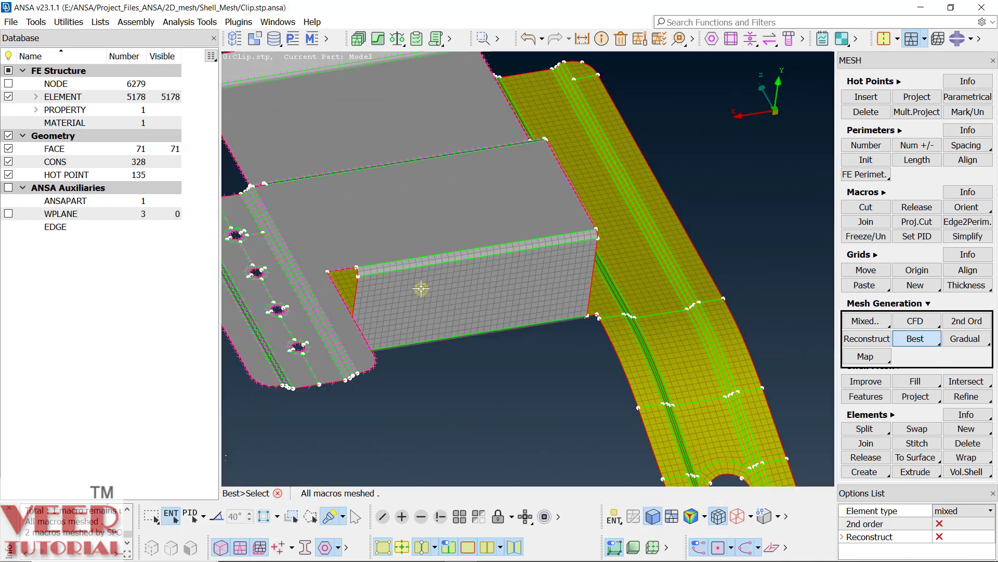
# Step: Join the faces around the four holes in the flange by removing the dividing lines between the holes and out to the flange edges
pyautogui.keyDown('ctrl'); pyautogui.moveTo(513, 291); pyautogui.dragTo(463, 375); pyautogui.keyUp('ctrl')
pyautogui.scroll(-5, 471, 284)
pyautogui.scroll(6, 382, 322)
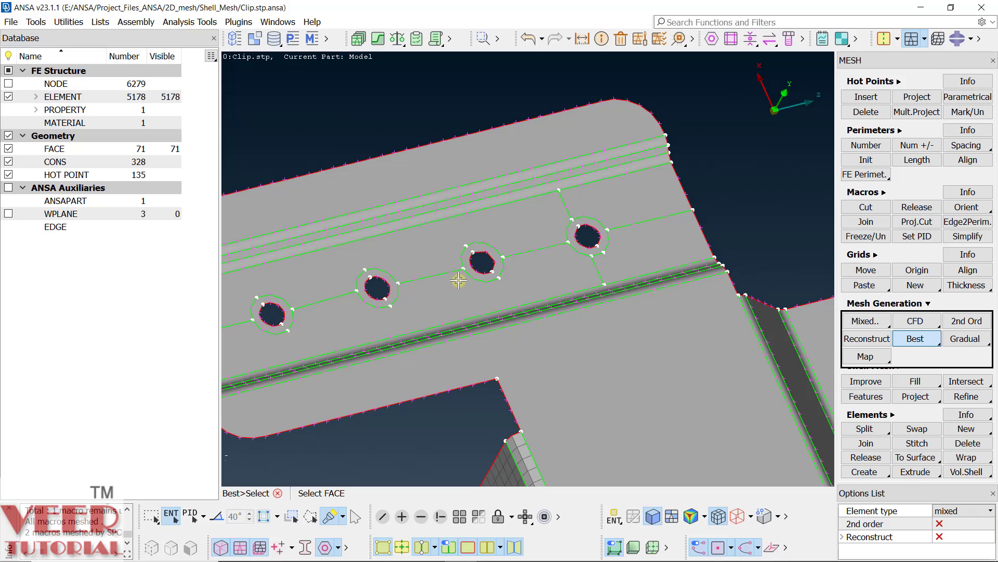
pyautogui.keyDown('ctrl'); pyautogui.moveTo(460, 279); pyautogui.dragTo(525, 281); pyautogui.keyUp('ctrl')
pyautogui.scroll(-5, 525, 281)
pyautogui.scroll(5, 515, 269)
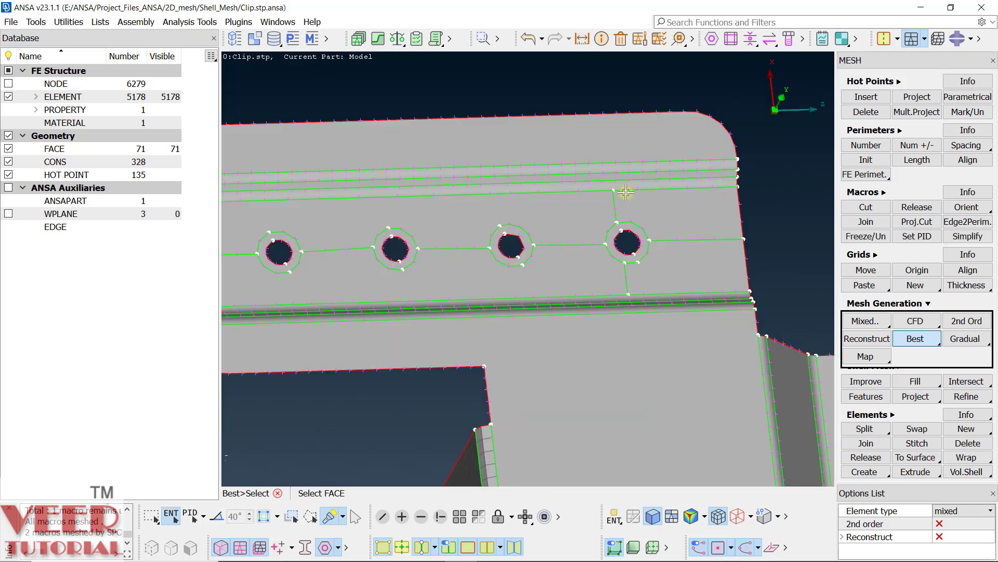
pyautogui.scroll(3, 625, 192)
pyautogui.click(877, 223)
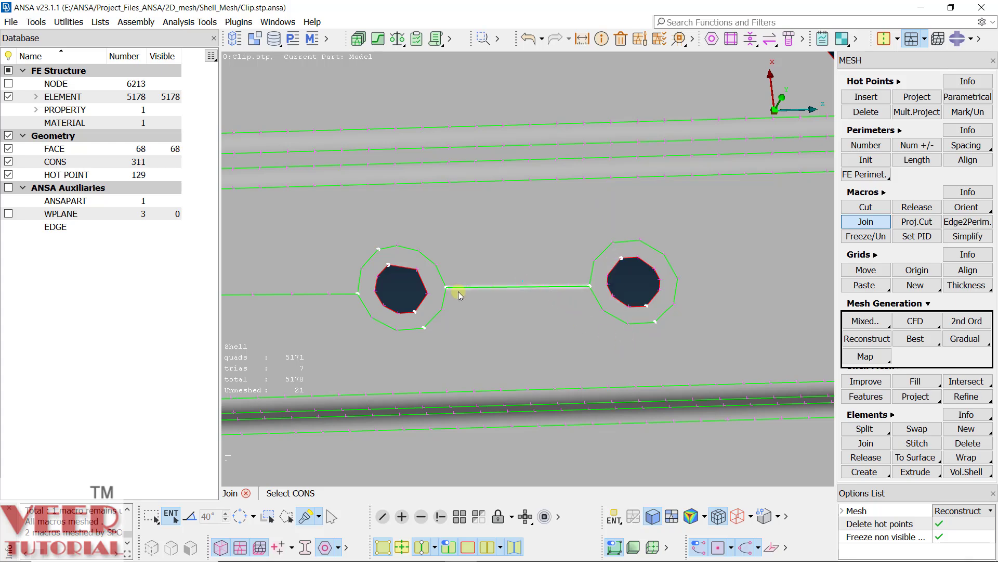
pyautogui.click(317, 295)
pyautogui.scroll(-3, 479, 267)
pyautogui.scroll(3, 528, 255)
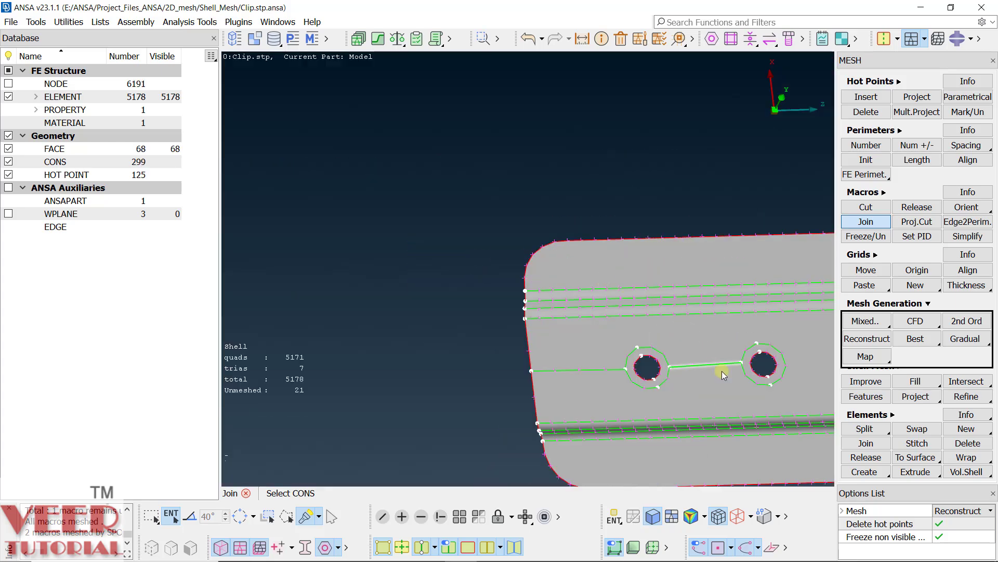
pyautogui.click(588, 370)
pyautogui.scroll(-3, 435, 305)
pyautogui.scroll(3, 525, 306)
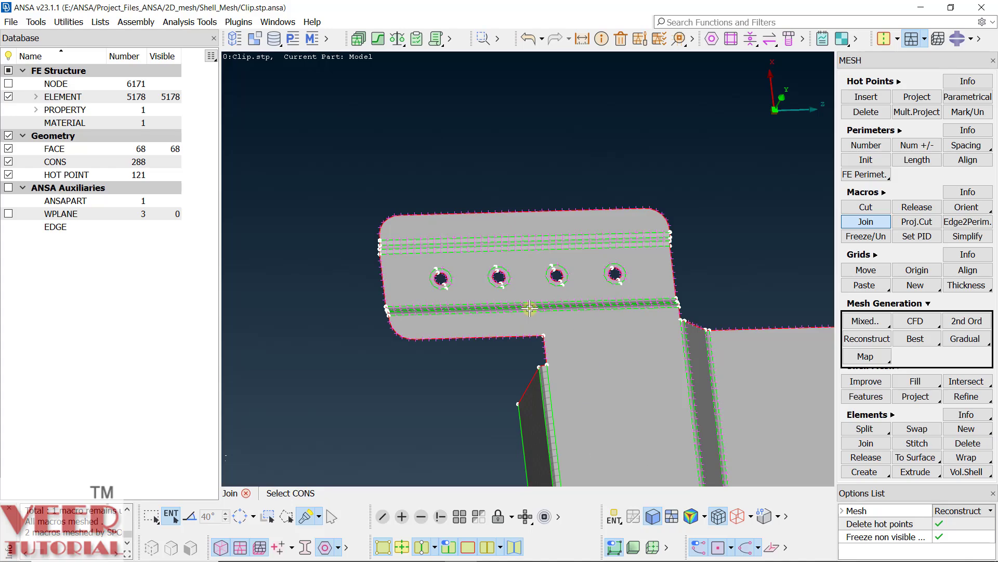
# Step: Save a v22-format copy of the model in the Shell_Mesh folder, using Clip_mesh_1.ansa as the basis for the file name
pyautogui.keyDown('ctrl'); pyautogui.moveTo(590, 291); pyautogui.dragTo(594, 314); pyautogui.keyUp('ctrl')
pyautogui.scroll(-3, 515, 255)
pyautogui.scroll(3, 633, 346)
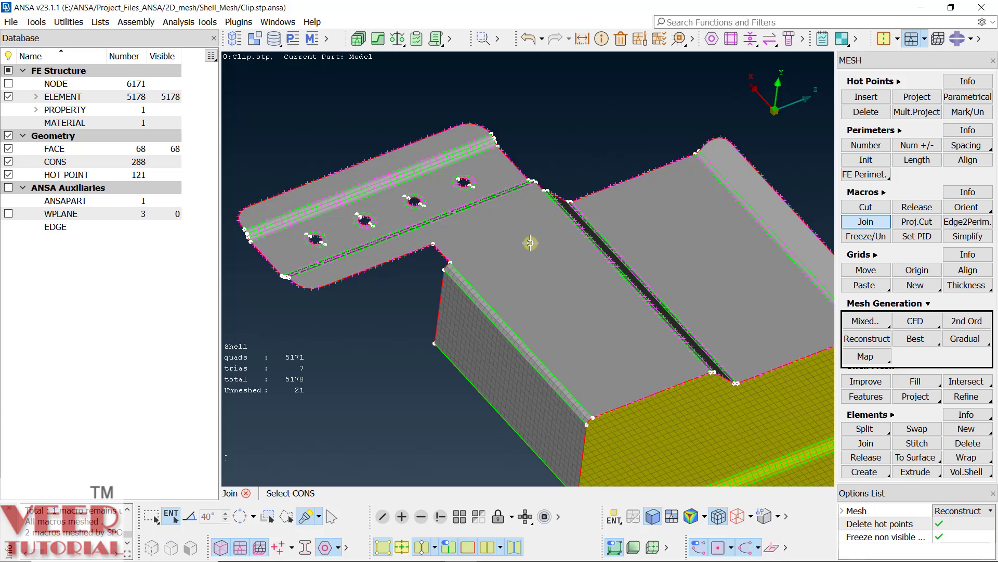
pyautogui.click(12, 22)
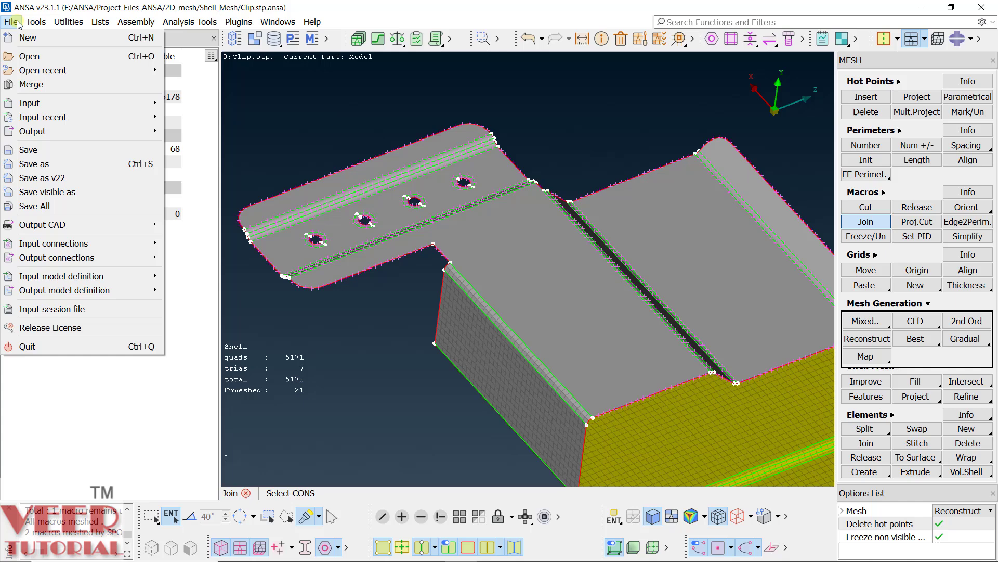
pyautogui.click(42, 162)
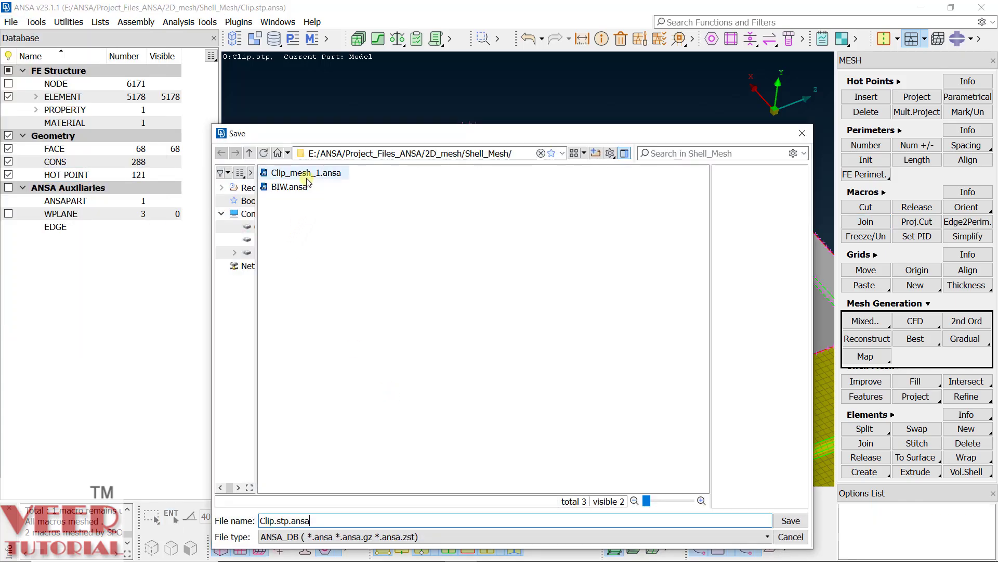
pyautogui.click(306, 173)
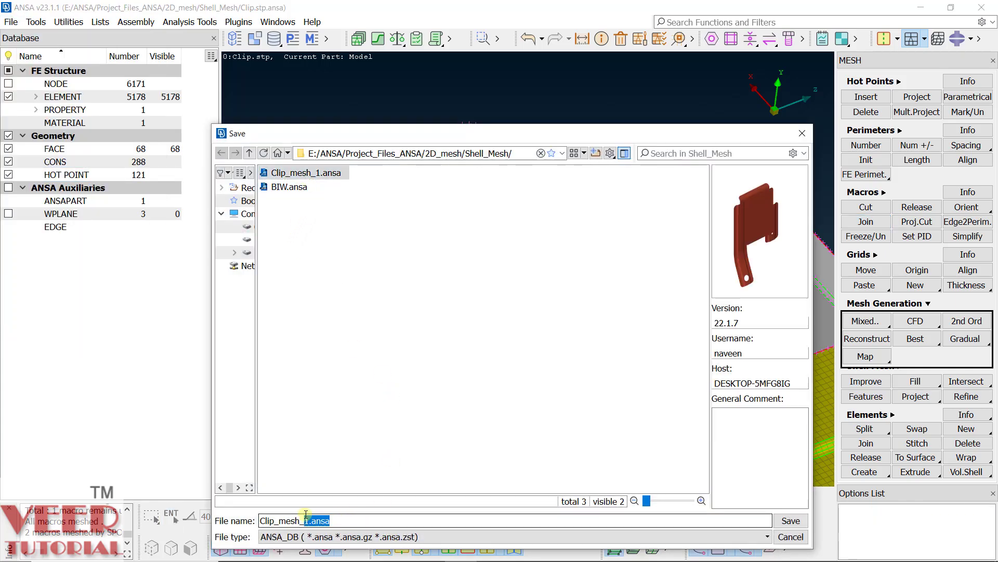
pyautogui.press('Return')
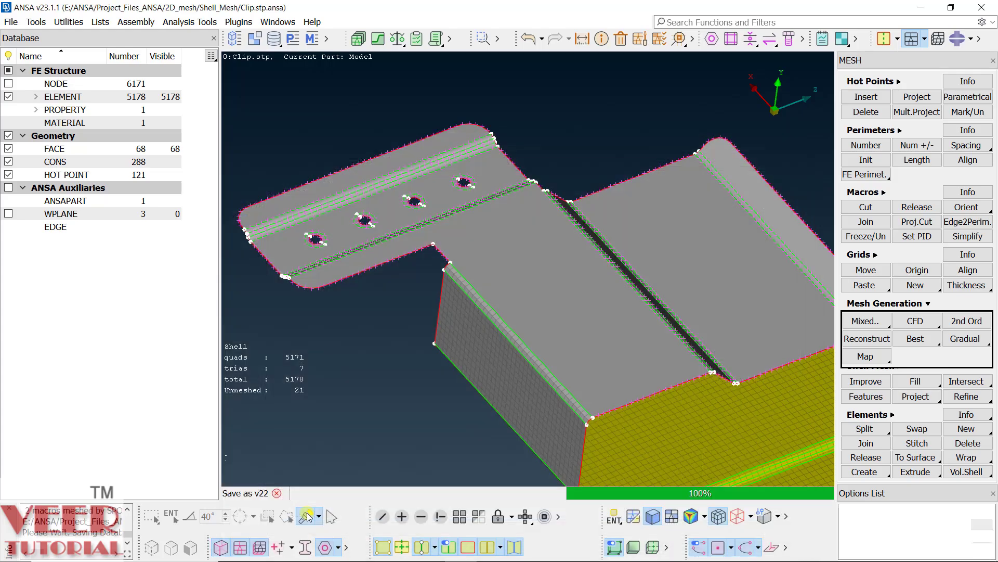